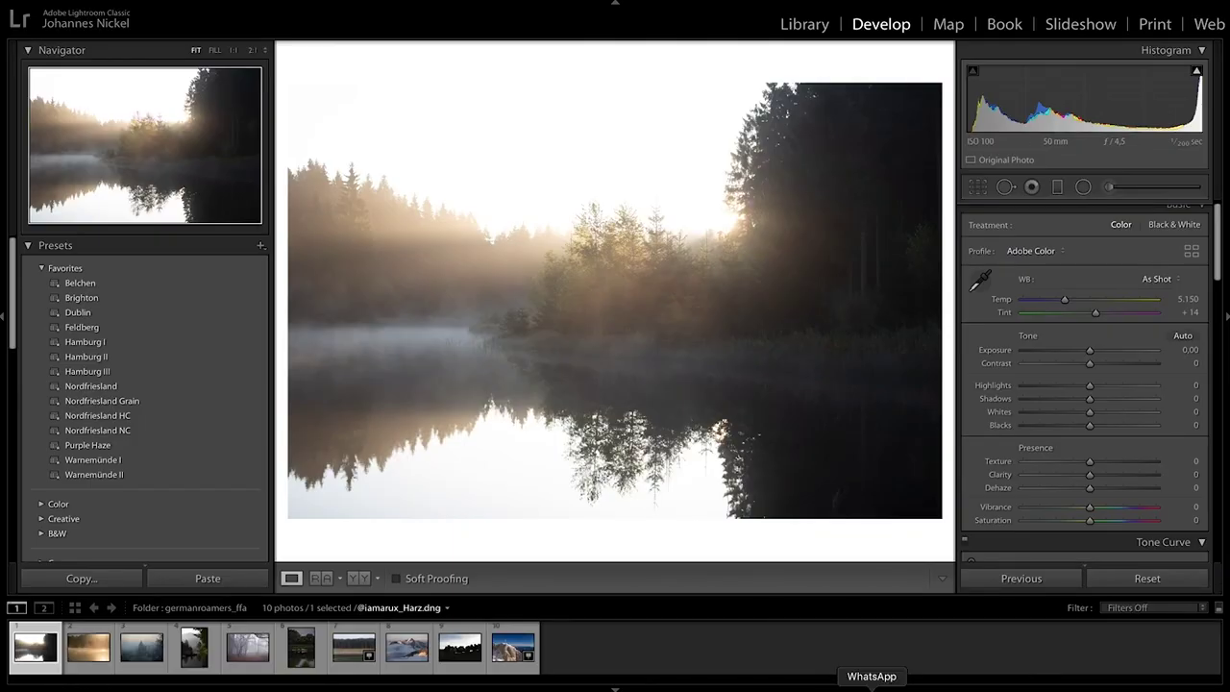
Apply Auto tone and the Purple Haze preset, then try a graduated filter and set exposure to 0.41.
{"action": "left_click", "coordinate": [1184, 337]}
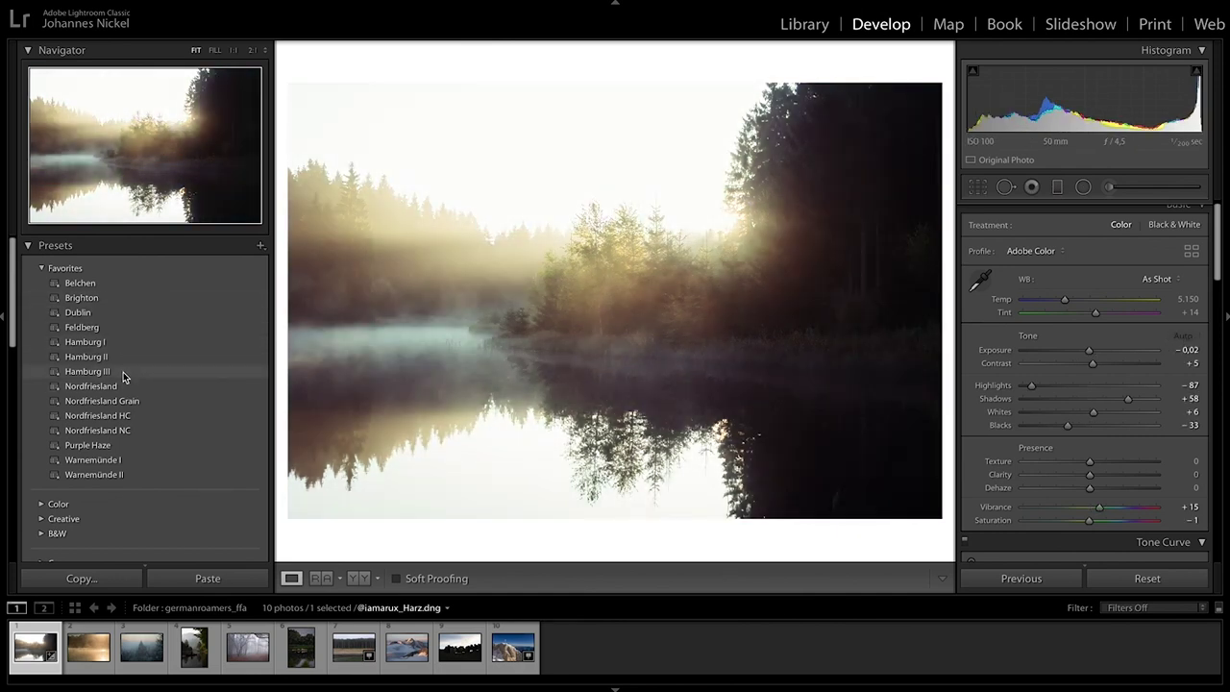
{"action": "left_click", "coordinate": [107, 445]}
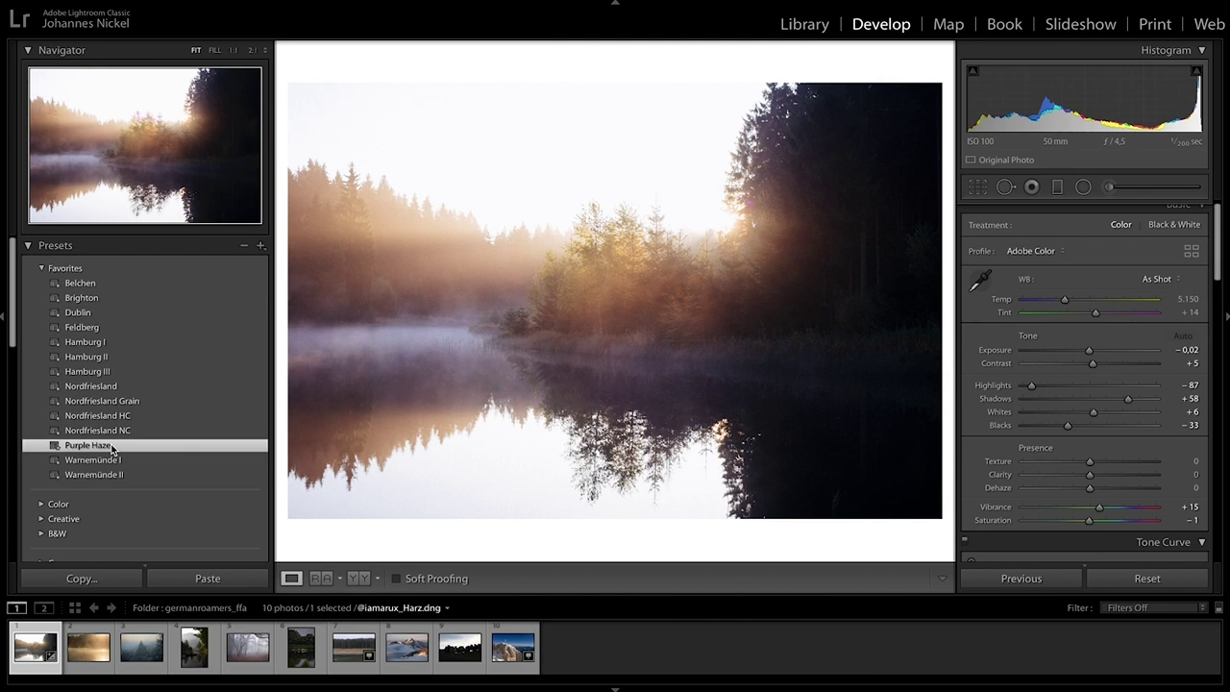
{"action": "left_click", "coordinate": [1057, 187]}
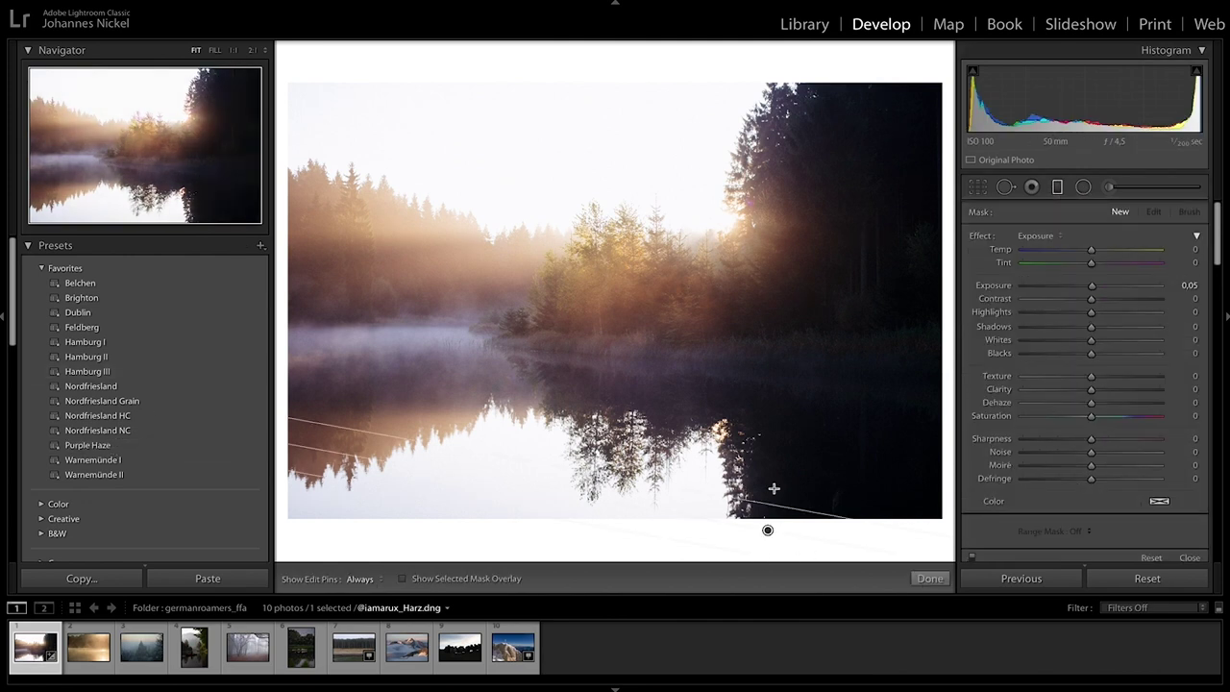
{"action": "left_click_drag", "start_coordinate": [736, 426], "coordinate": [711, 281]}
{"action": "mouse_move", "coordinate": [1091, 286]}
{"action": "left_mouse_down"}
{"action": "mouse_move", "coordinate": [1130, 285]}
{"action": "mouse_move", "coordinate": [1113, 288]}
{"action": "left_mouse_up"}
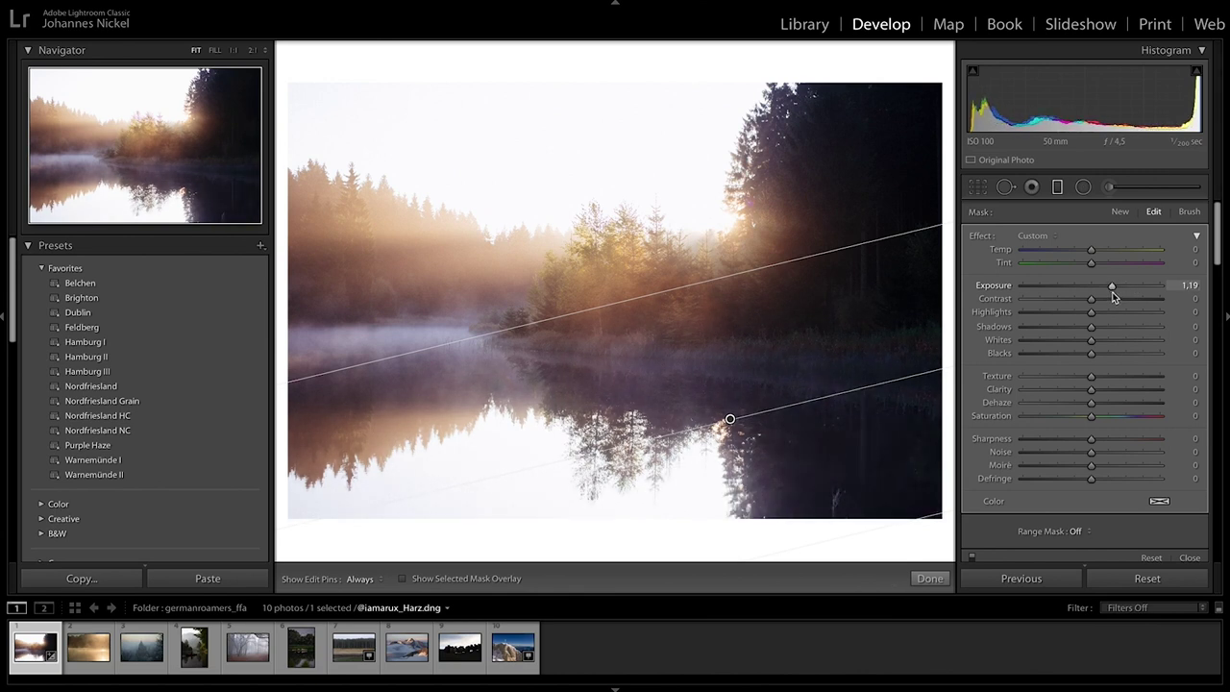
{"action": "key", "text": "Delete"}
{"action": "left_click", "coordinate": [1097, 288]}
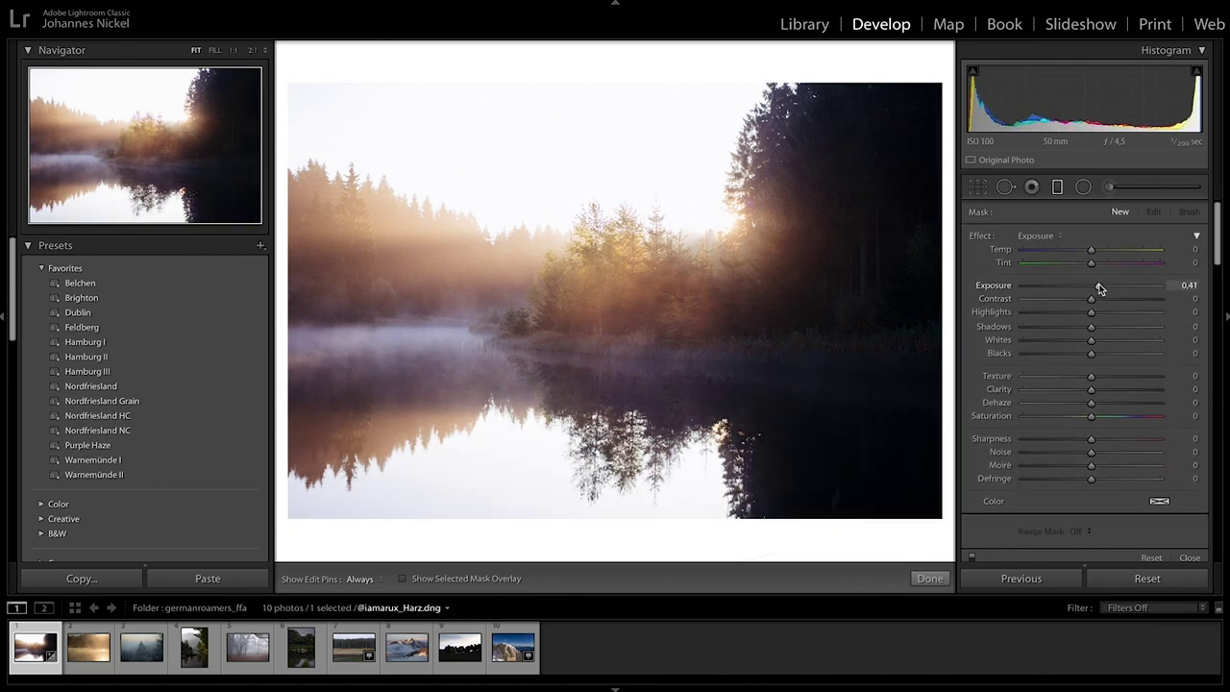
Set Contrast to +14, Clarity to +6 and Dehaze to +7.
{"action": "left_click", "coordinate": [1057, 187]}
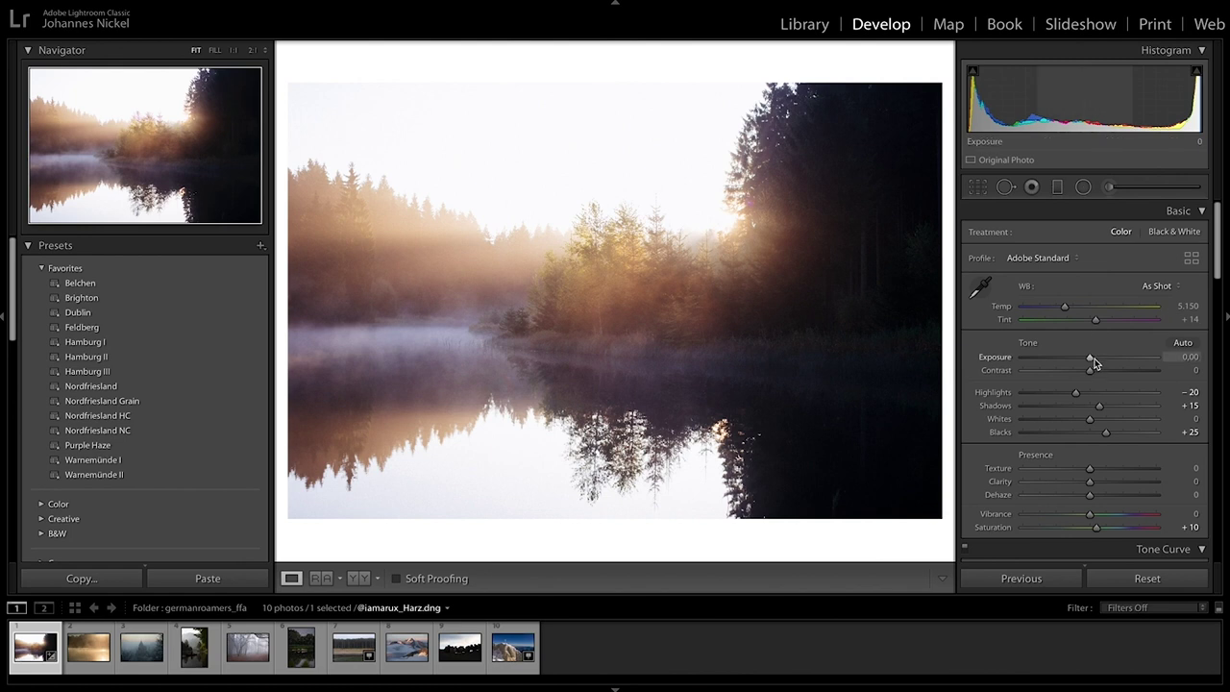
{"action": "left_click_drag", "start_coordinate": [1094, 370], "coordinate": [1096, 359]}
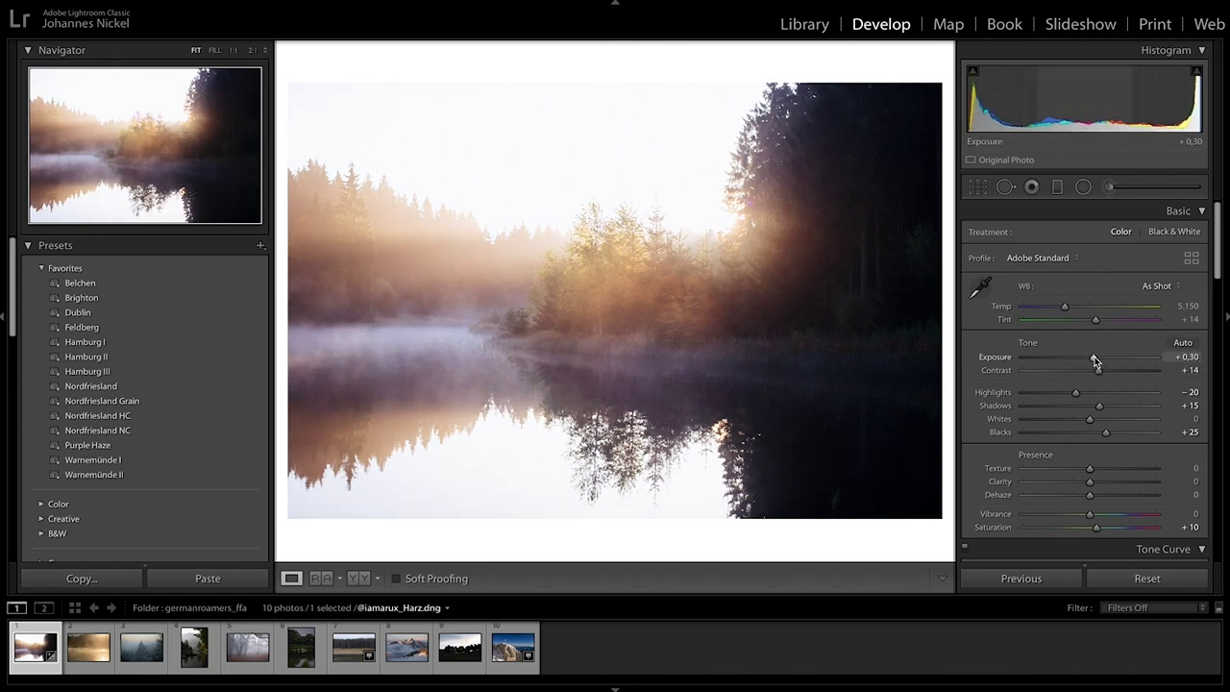
{"action": "mouse_move", "coordinate": [1089, 481]}
{"action": "left_mouse_down"}
{"action": "mouse_move", "coordinate": [1102, 496]}
{"action": "mouse_move", "coordinate": [1089, 498]}
{"action": "left_mouse_up"}
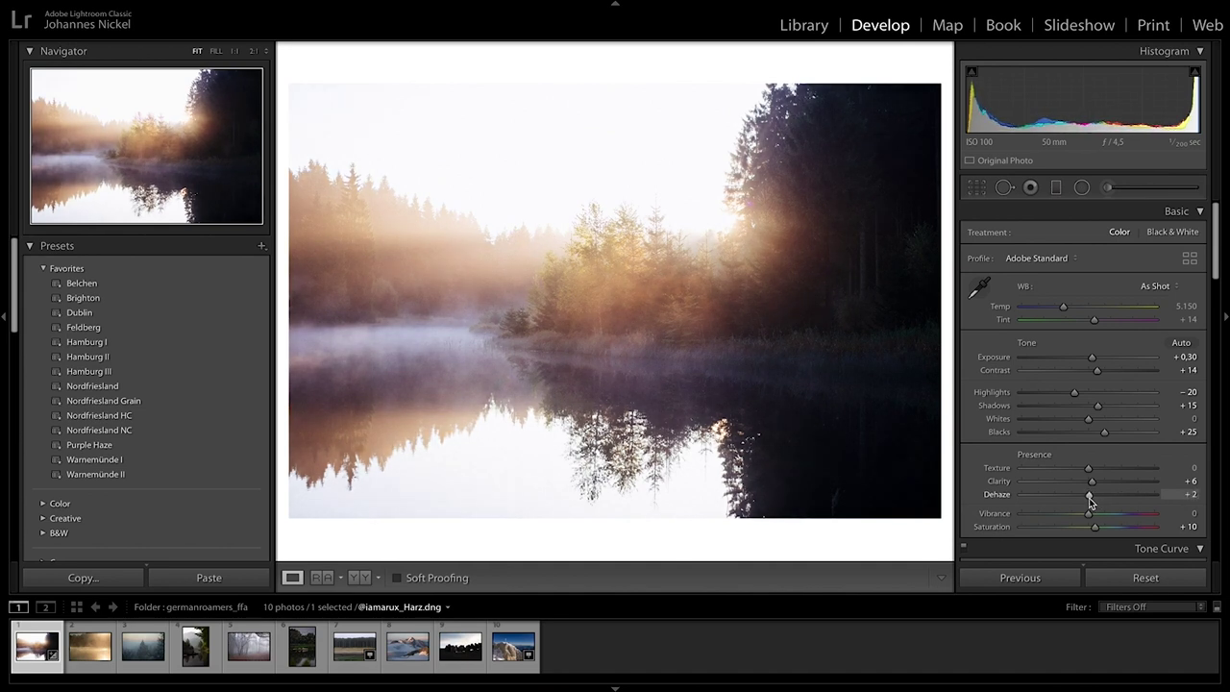
Add graduated filters brightening the trees and warming the scene and water, then set Exposure to +0.15.
{"action": "key", "text": "m"}
{"action": "left_click_drag", "start_coordinate": [1090, 286], "coordinate": [1112, 253]}
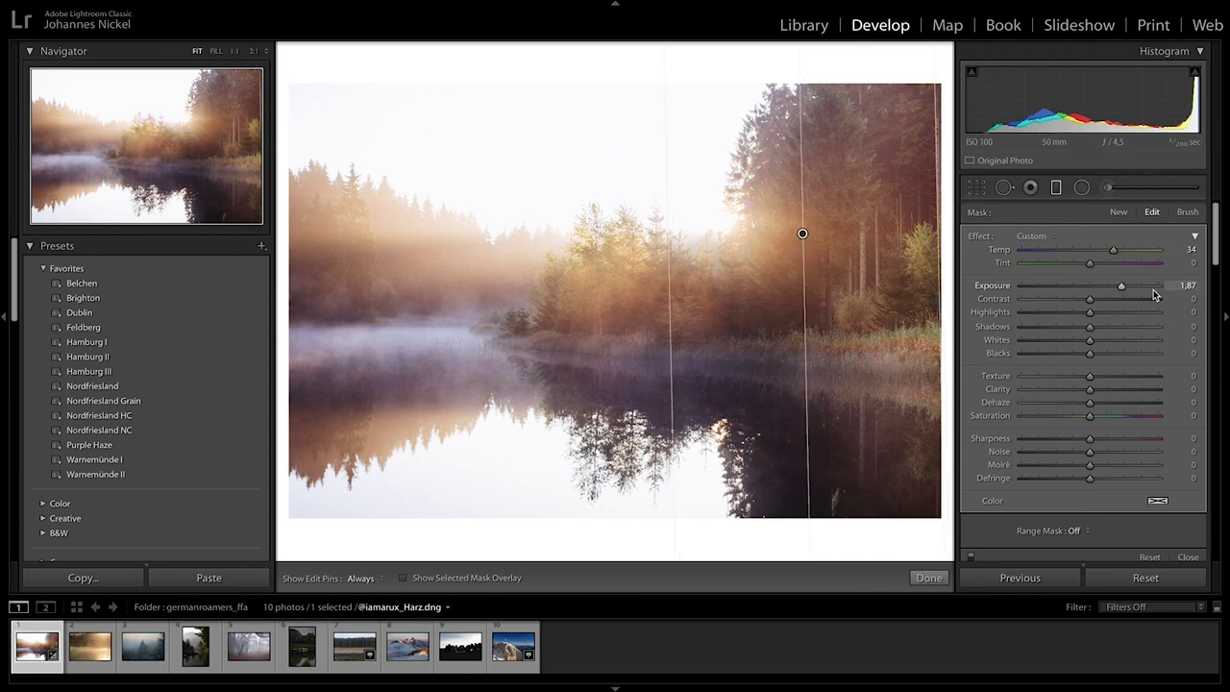
{"action": "key", "text": "m"}
{"action": "key", "text": "m"}
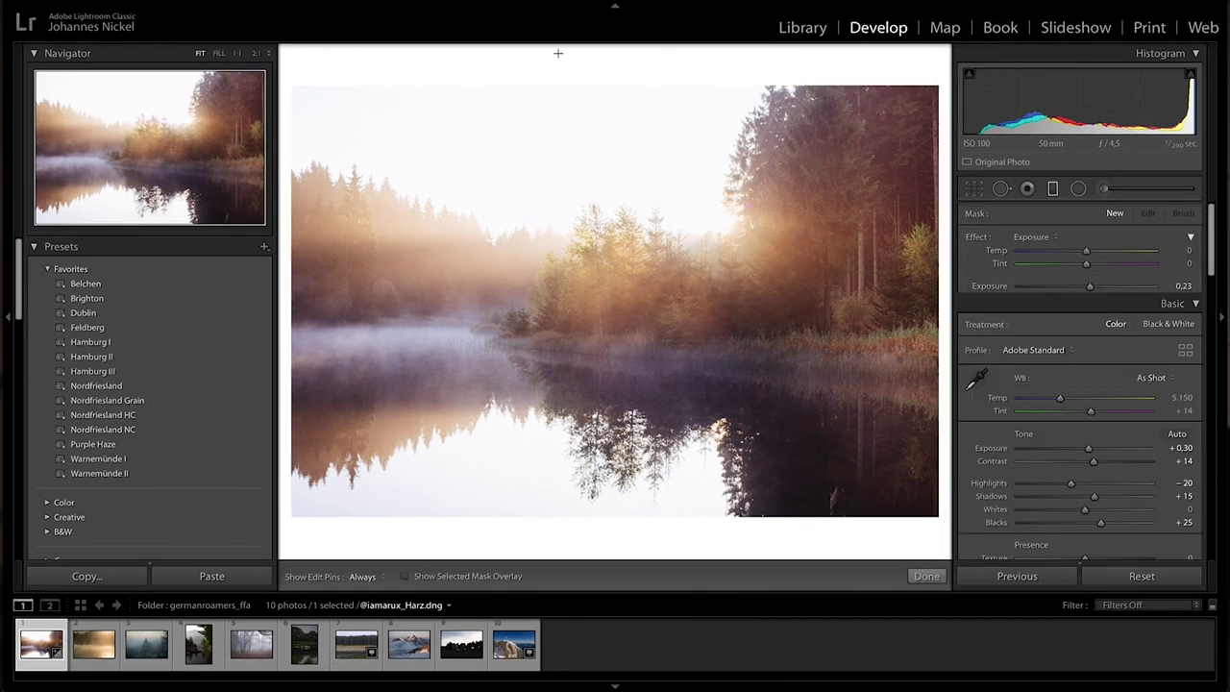
{"action": "left_click_drag", "start_coordinate": [555, 54], "coordinate": [577, 387]}
{"action": "left_click_drag", "start_coordinate": [1086, 250], "coordinate": [1089, 285]}
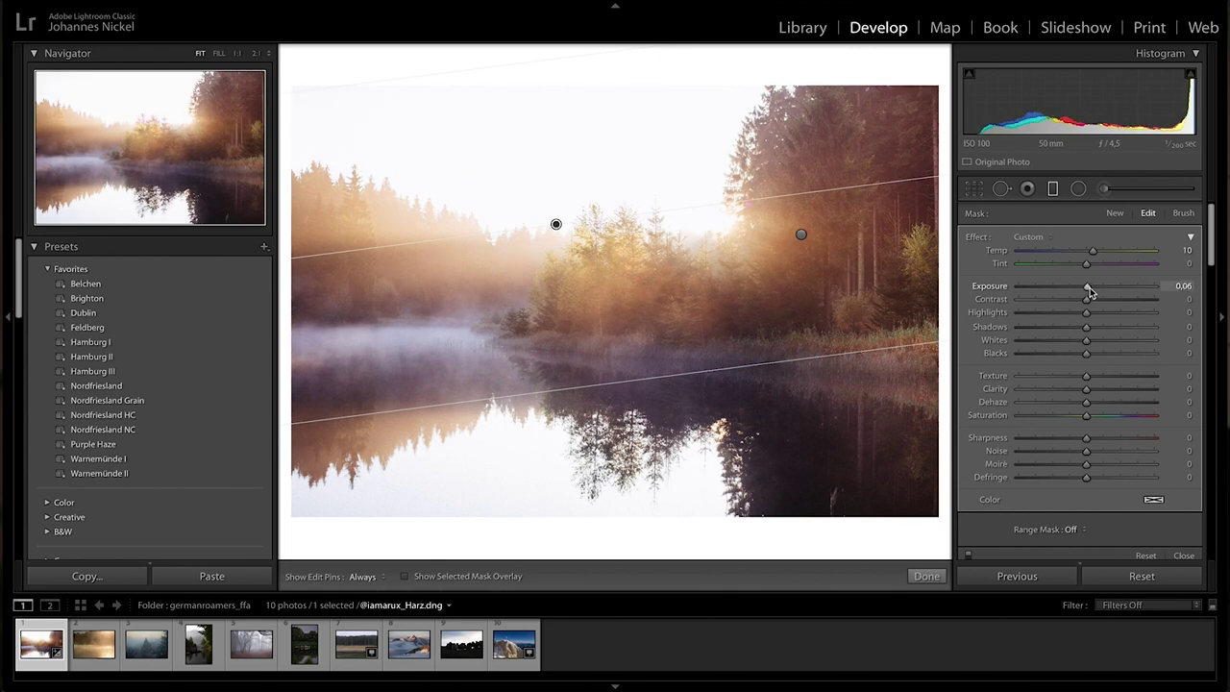
{"action": "left_click_drag", "start_coordinate": [448, 519], "coordinate": [477, 208]}
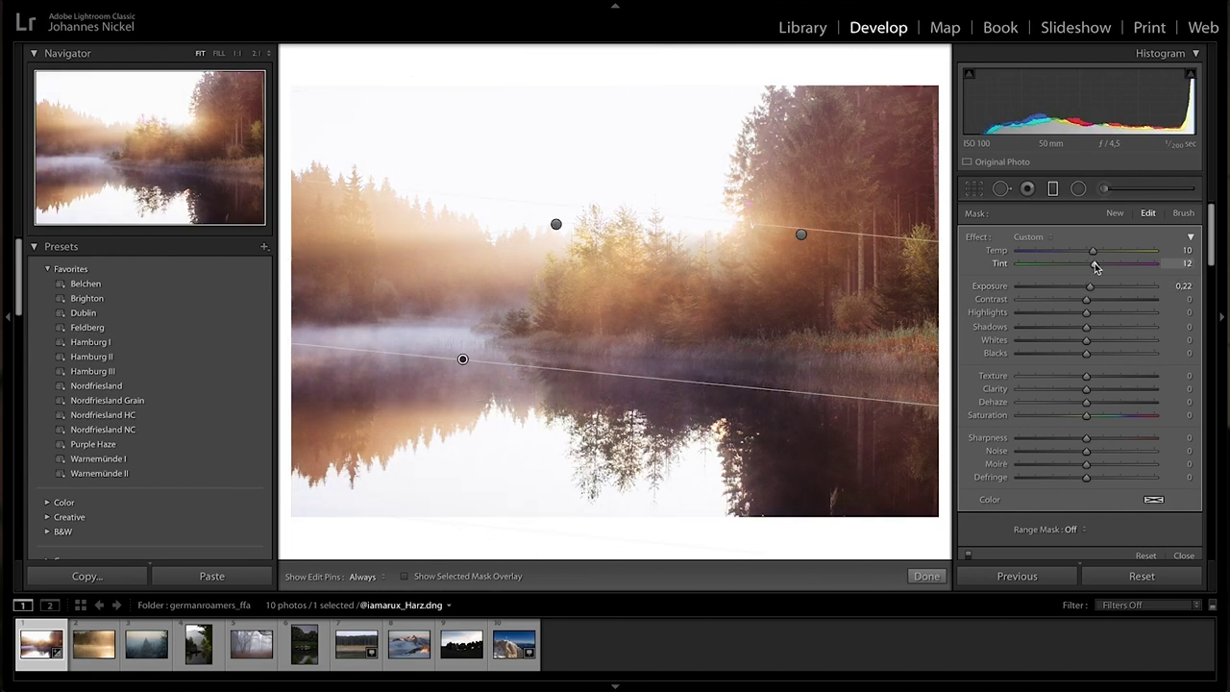
{"action": "key", "text": "m"}
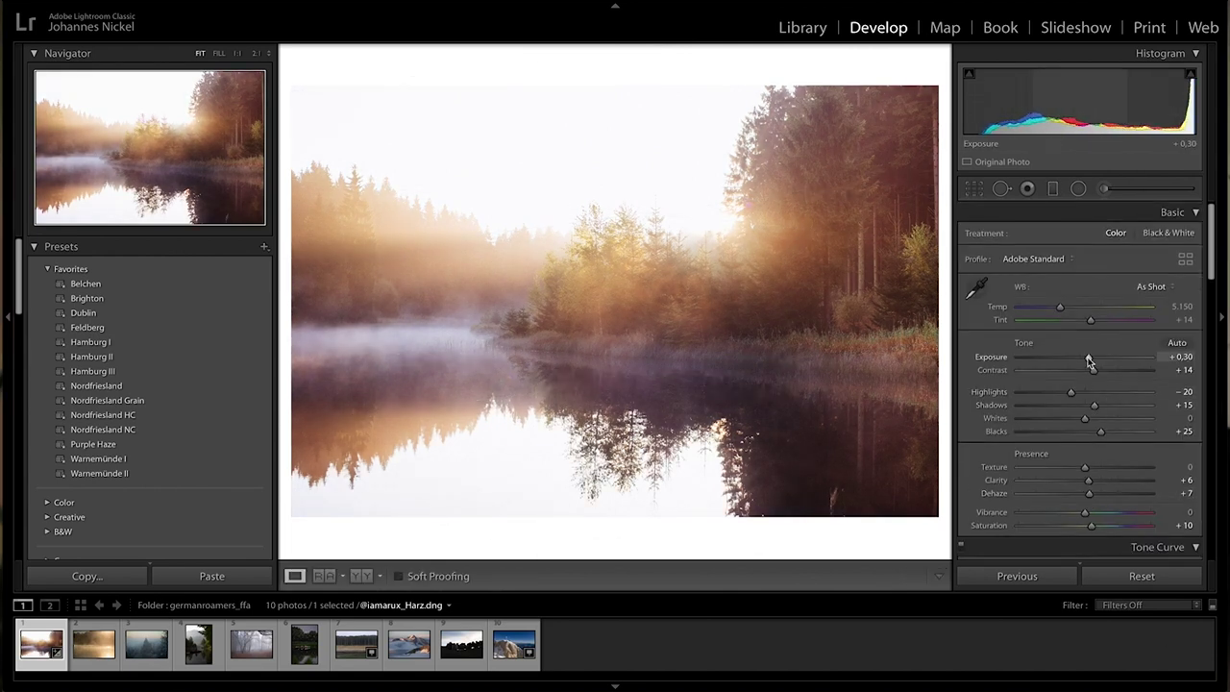
{"action": "left_click_drag", "start_coordinate": [1089, 361], "coordinate": [1085, 358]}
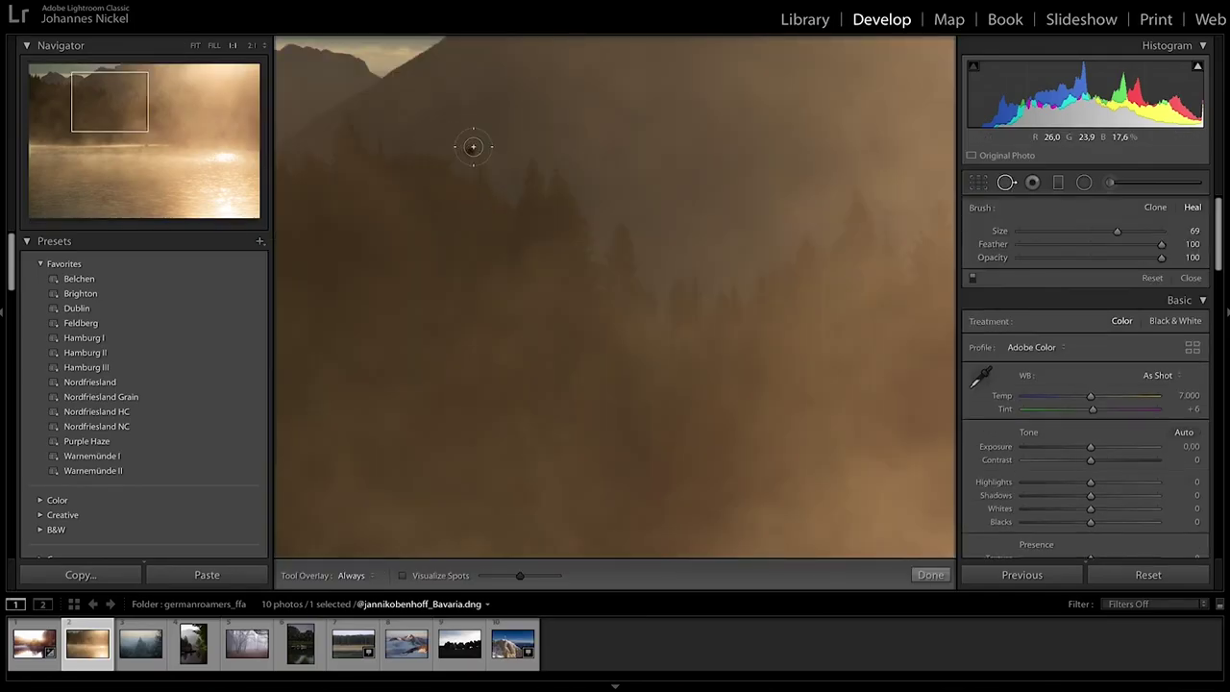
Heal blemishes in the foggy sky and trees with the Spot Removal heal brush.
{"action": "left_click", "coordinate": [472, 147]}
{"action": "key", "text": "q"}
{"action": "key", "text": "z"}
{"action": "left_click", "coordinate": [359, 329]}
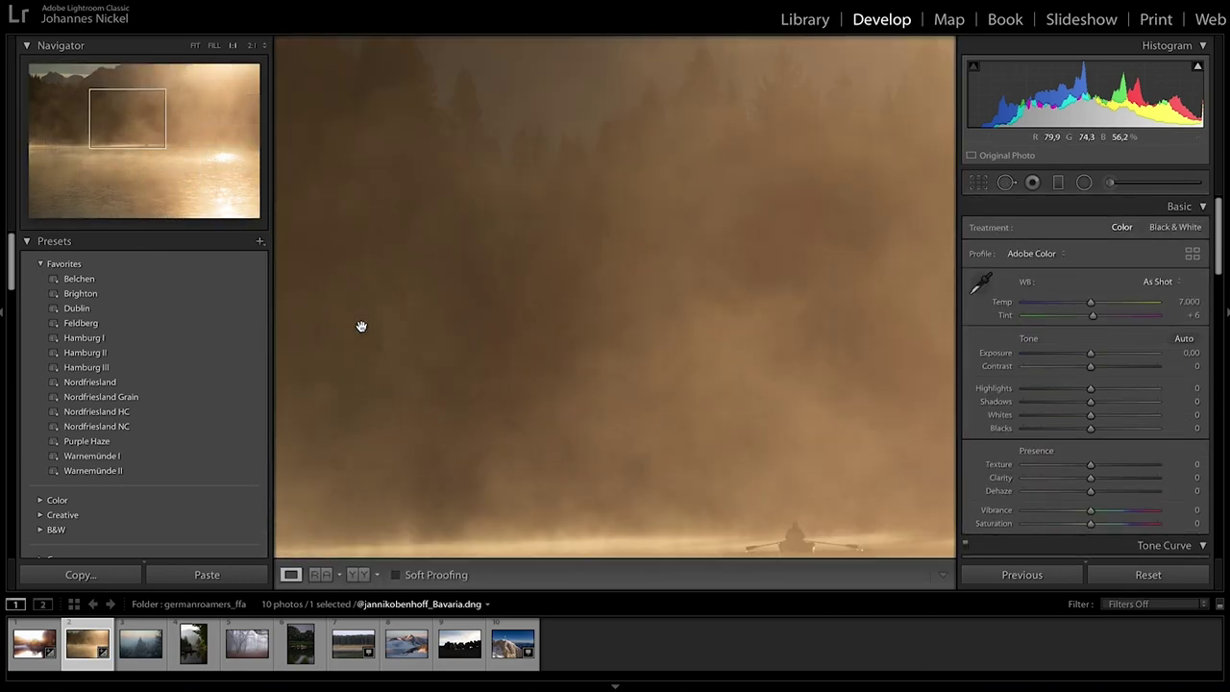
{"action": "key", "text": "q"}
{"action": "left_click", "coordinate": [792, 273]}
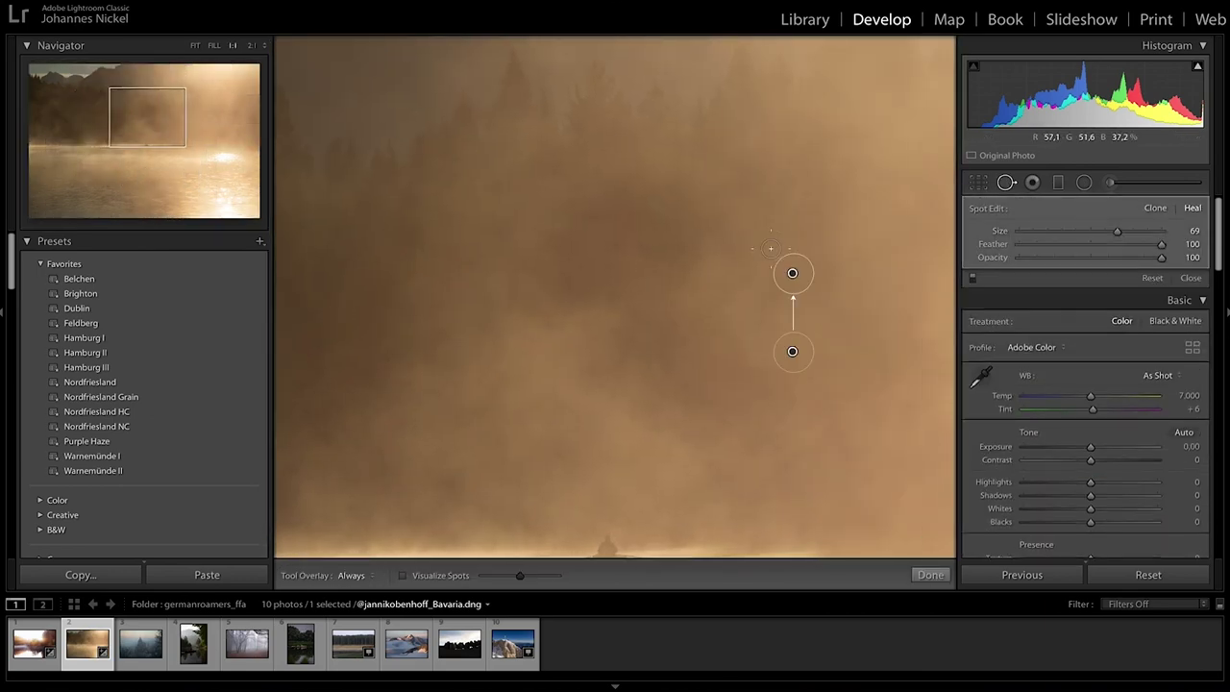
{"action": "key", "text": "q"}
{"action": "key", "text": "z"}
{"action": "key", "text": "z"}
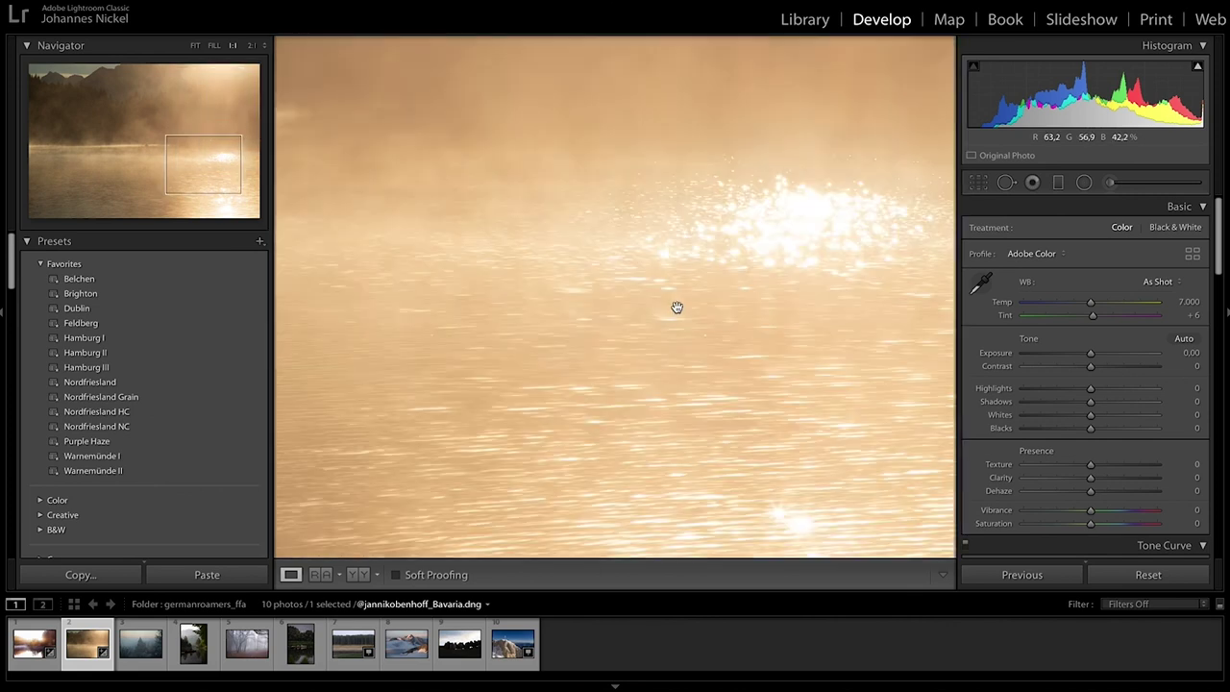
{"action": "key", "text": "z"}
Try Auto tone, undo it, and raise Exposure to about +0.25.
{"action": "left_click", "coordinate": [1184, 338]}
{"action": "key", "text": "ctrl+z"}
{"action": "left_click_drag", "start_coordinate": [1091, 353], "coordinate": [1095, 355]}
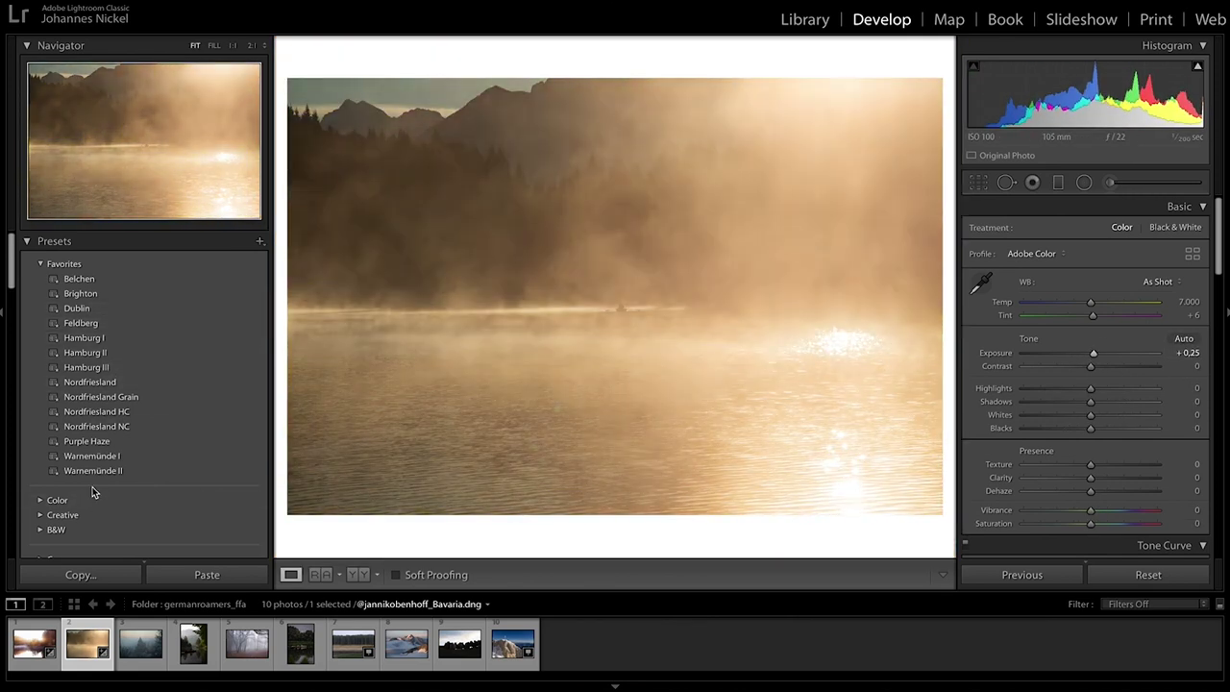
Apply the Feldberg preset, warm the Temp, add Dehaze +12 and lower Highlights and Whites.
{"action": "left_click", "coordinate": [85, 324]}
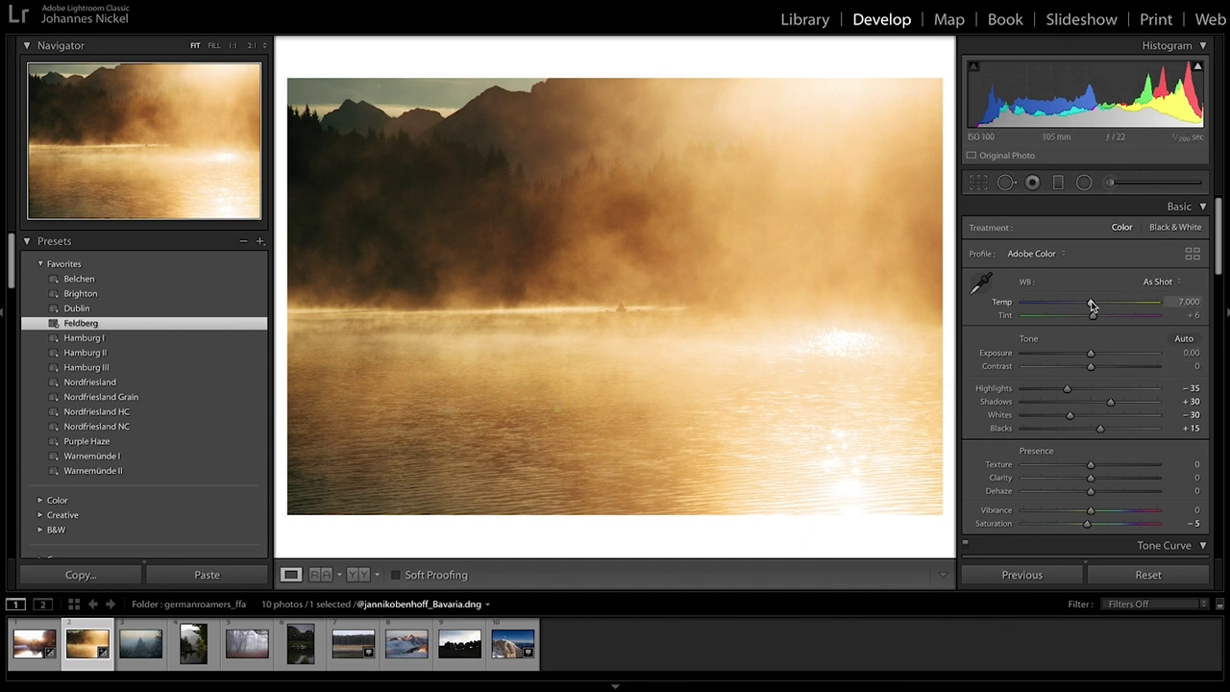
{"action": "left_click_drag", "start_coordinate": [1091, 306], "coordinate": [1101, 306]}
{"action": "left_click_drag", "start_coordinate": [1090, 352], "coordinate": [1089, 355]}
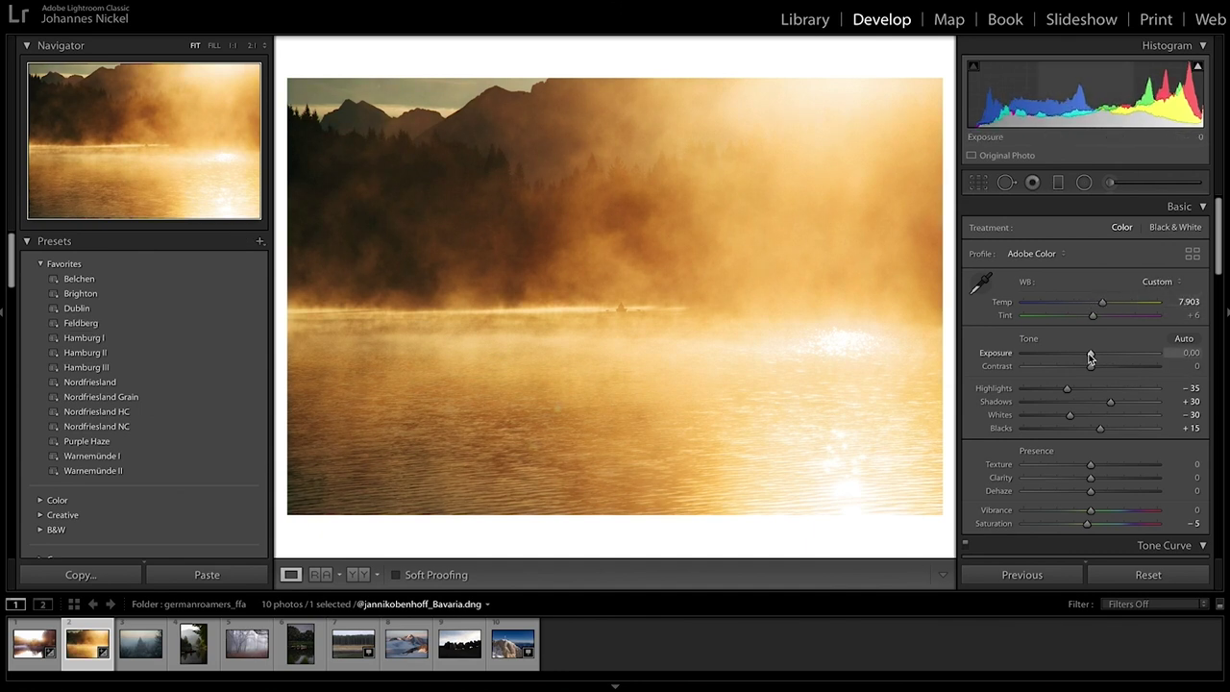
{"action": "left_click", "coordinate": [1099, 490]}
{"action": "left_click_drag", "start_coordinate": [1069, 415], "coordinate": [1062, 414]}
{"action": "scroll", "coordinate": [1079, 449], "scroll_direction": "down", "scroll_amount": 1}
{"action": "left_click_drag", "start_coordinate": [1067, 339], "coordinate": [1092, 305]}
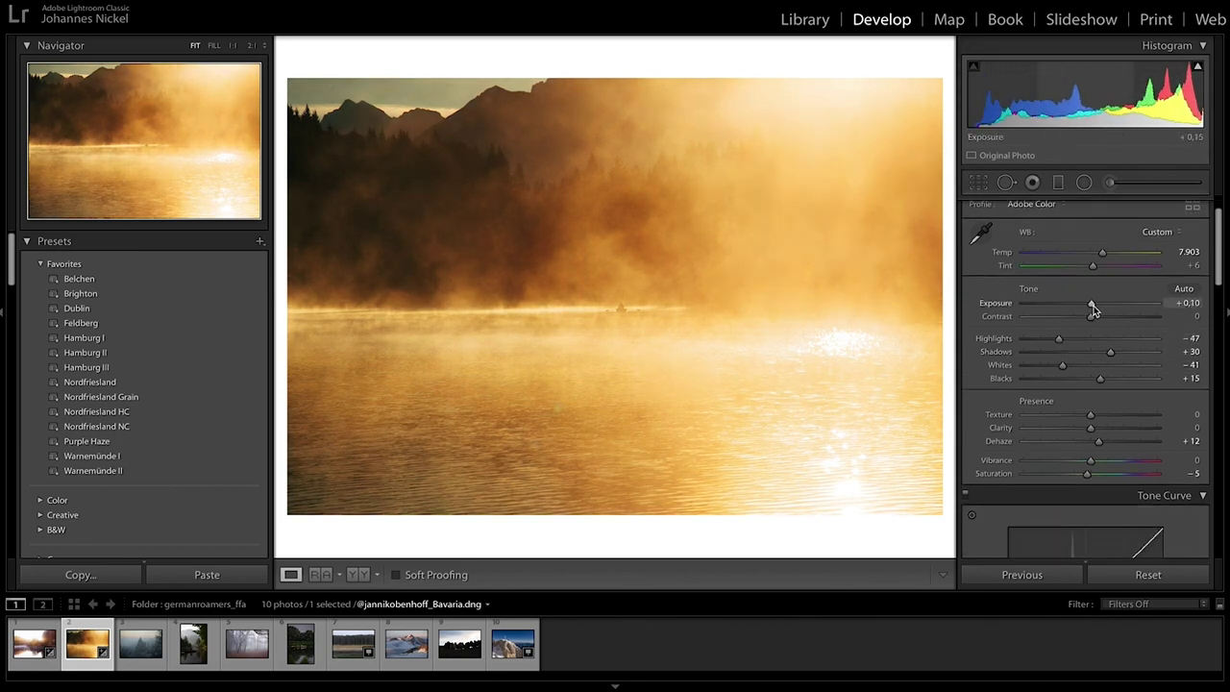
{"action": "left_click_drag", "start_coordinate": [1103, 252], "coordinate": [1102, 252]}
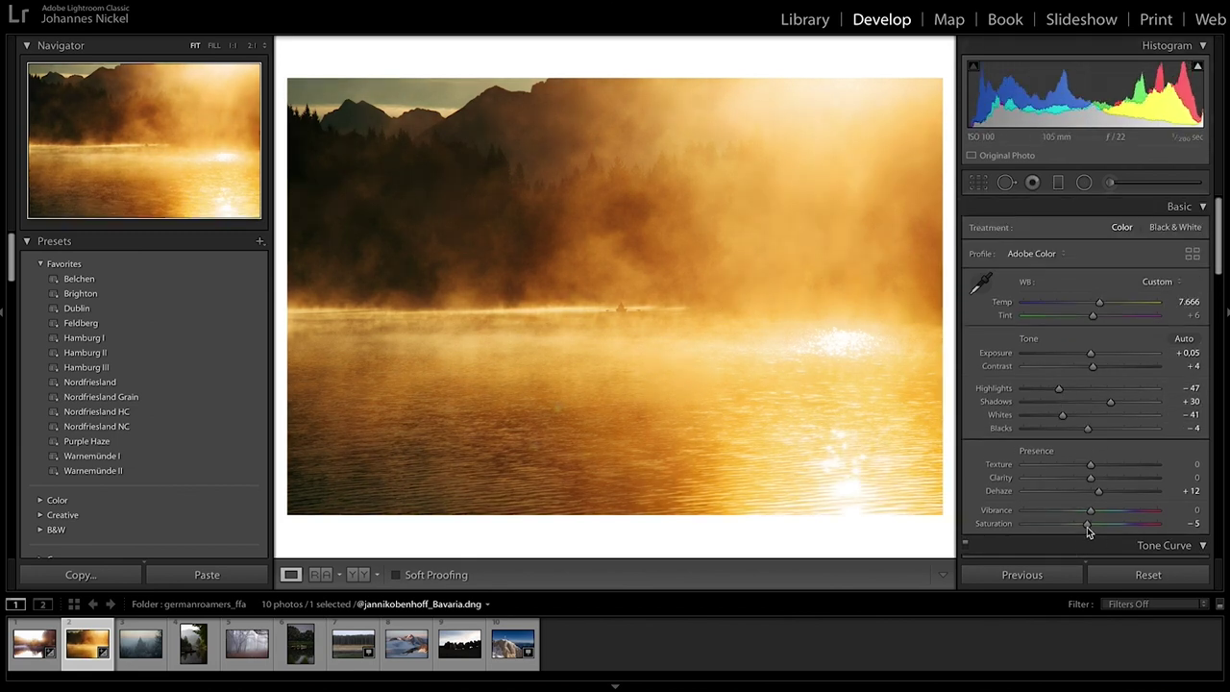
In HSL, darken the Orange luminance and shift the Yellow hue.
{"action": "scroll", "coordinate": [1120, 384], "scroll_direction": "down", "scroll_amount": 10}
{"action": "left_click", "coordinate": [1126, 328]}
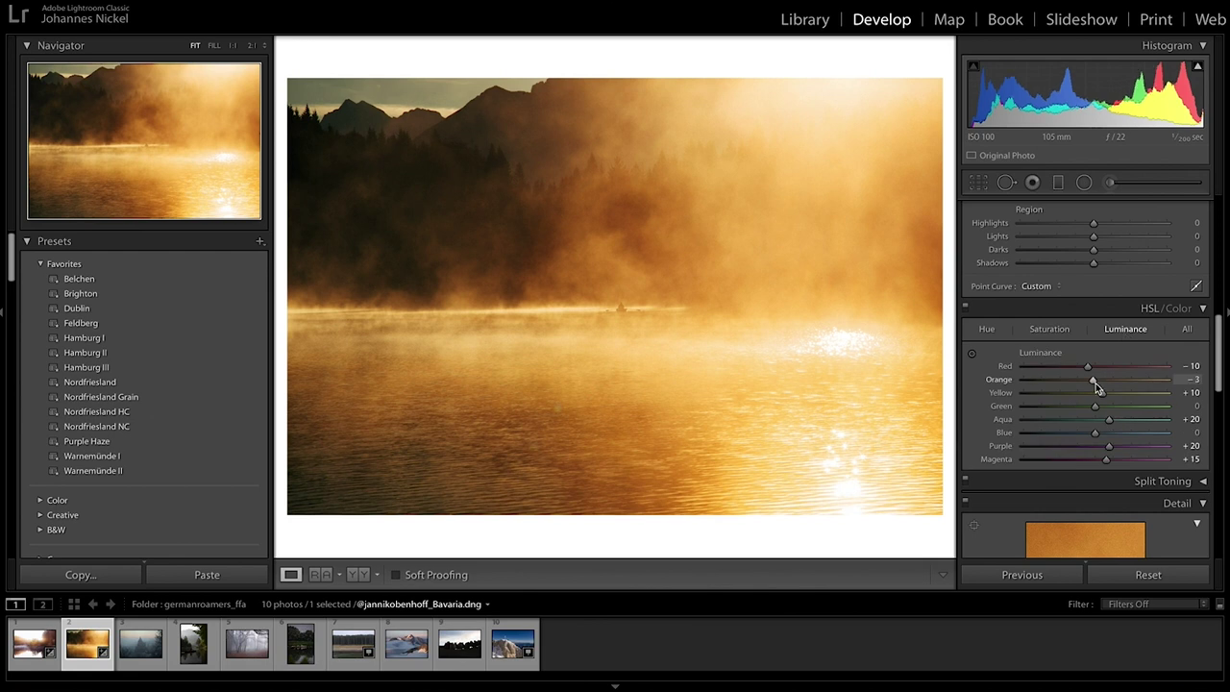
{"action": "left_click_drag", "start_coordinate": [1095, 381], "coordinate": [1124, 398]}
{"action": "left_click", "coordinate": [986, 329]}
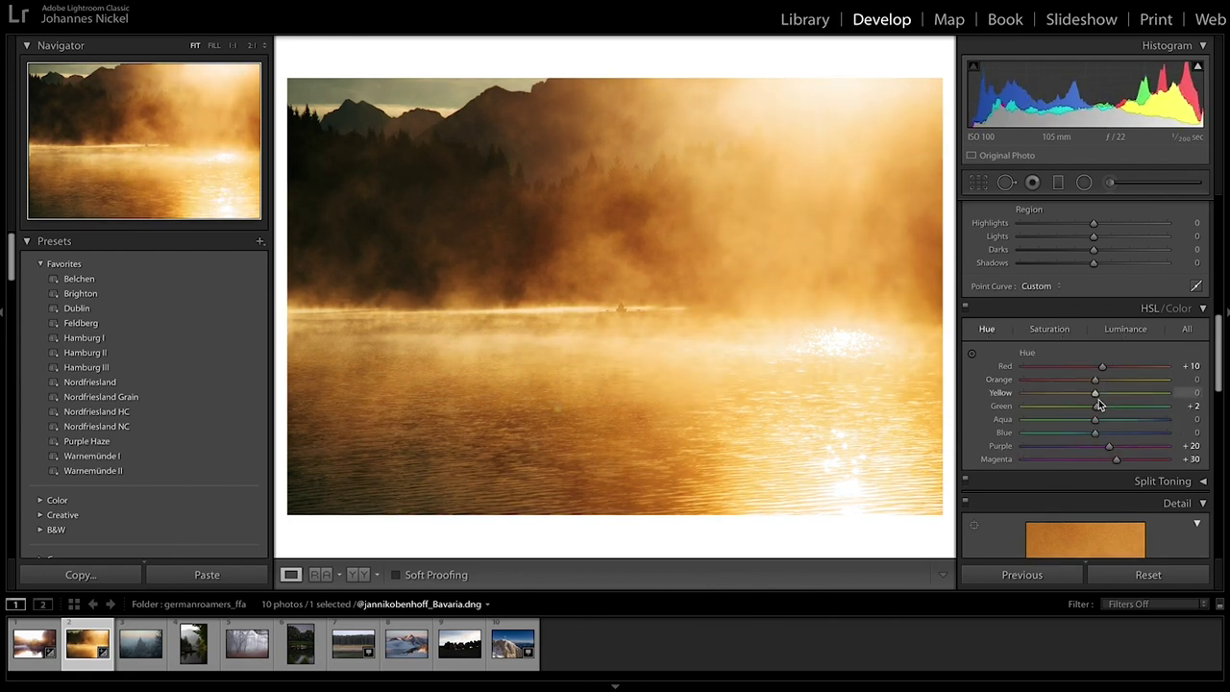
{"action": "left_click_drag", "start_coordinate": [1089, 396], "coordinate": [1097, 406]}
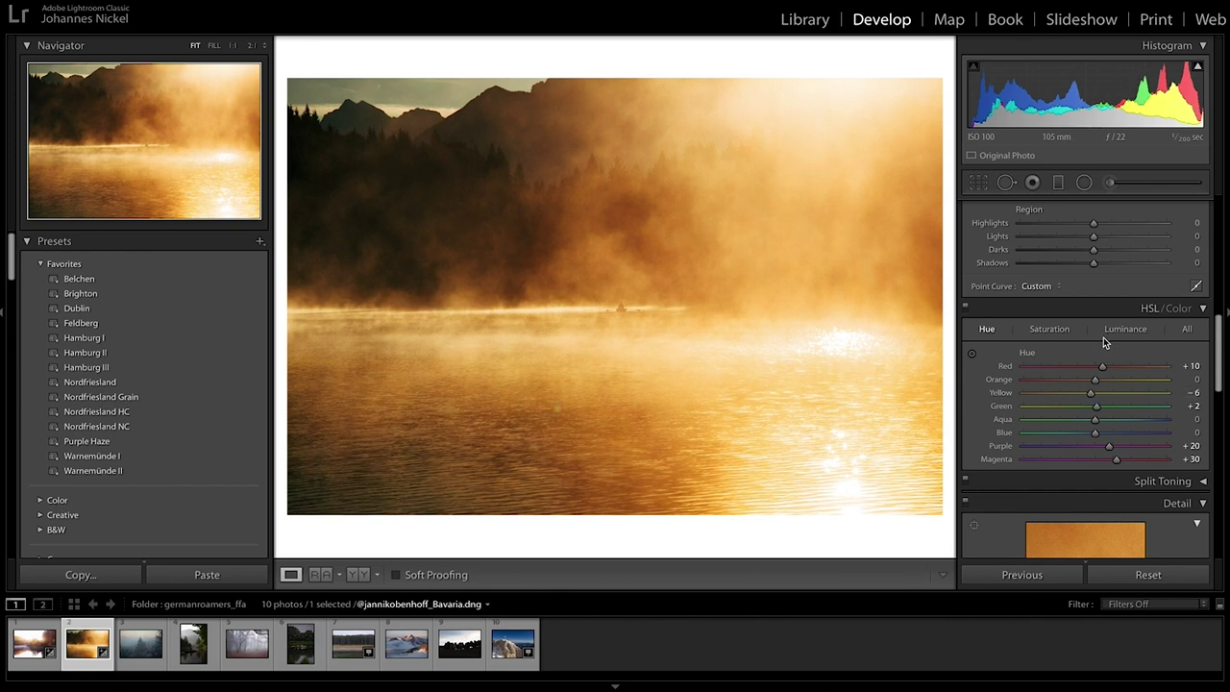
{"action": "left_click", "coordinate": [1049, 328]}
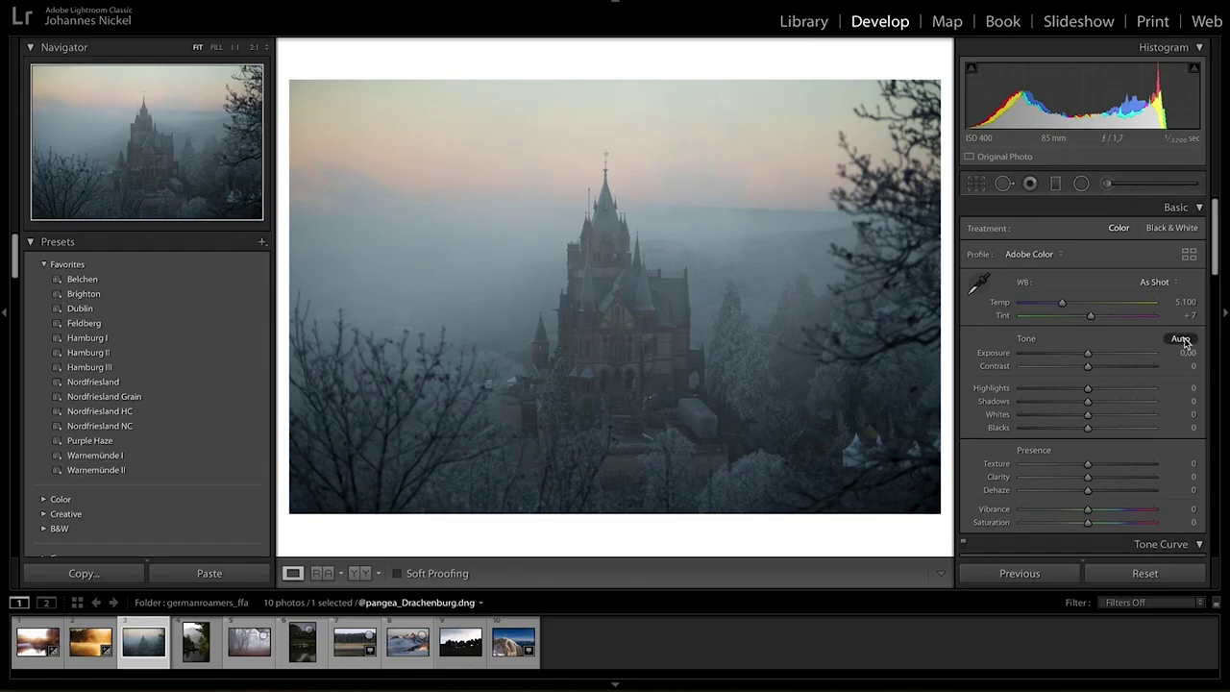
Cool Temp to 4.604 and raise Dehaze to +6 in the Basic panel.
{"action": "scroll", "coordinate": [1120, 431], "scroll_direction": "down", "scroll_amount": 15}
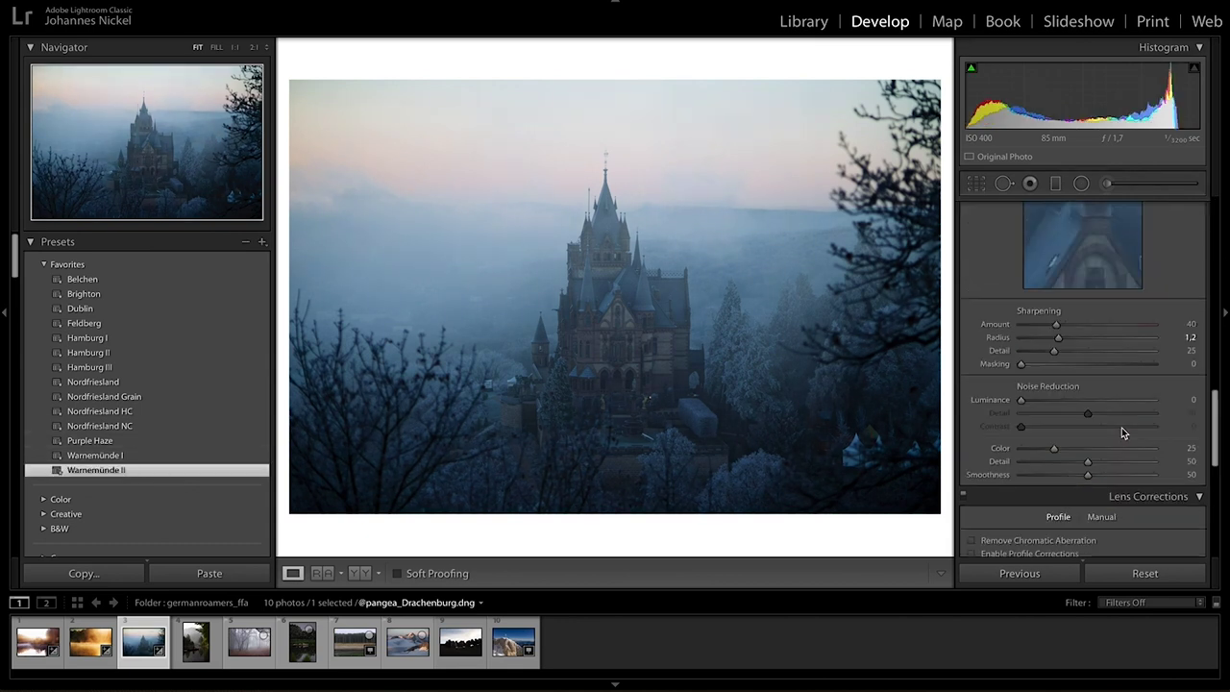
{"action": "scroll", "coordinate": [1079, 359], "scroll_direction": "down", "scroll_amount": 10}
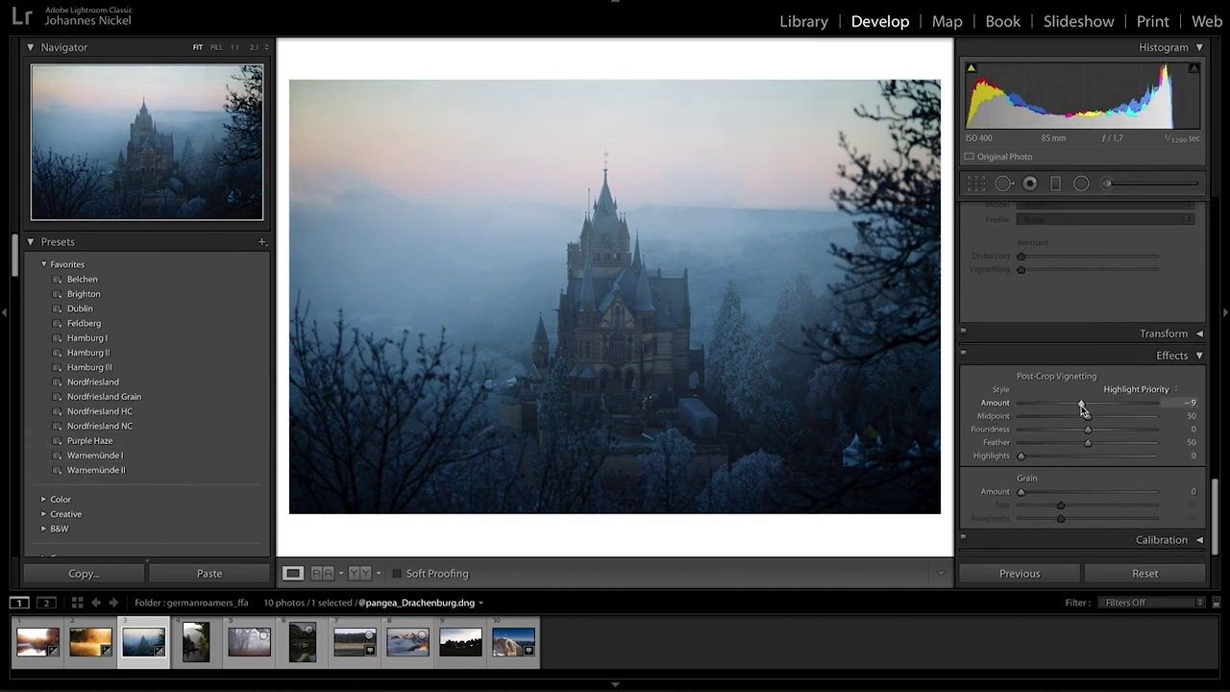
{"action": "scroll", "coordinate": [1086, 317], "scroll_direction": "up", "scroll_amount": 20}
{"action": "left_click_drag", "start_coordinate": [1063, 306], "coordinate": [1057, 303]}
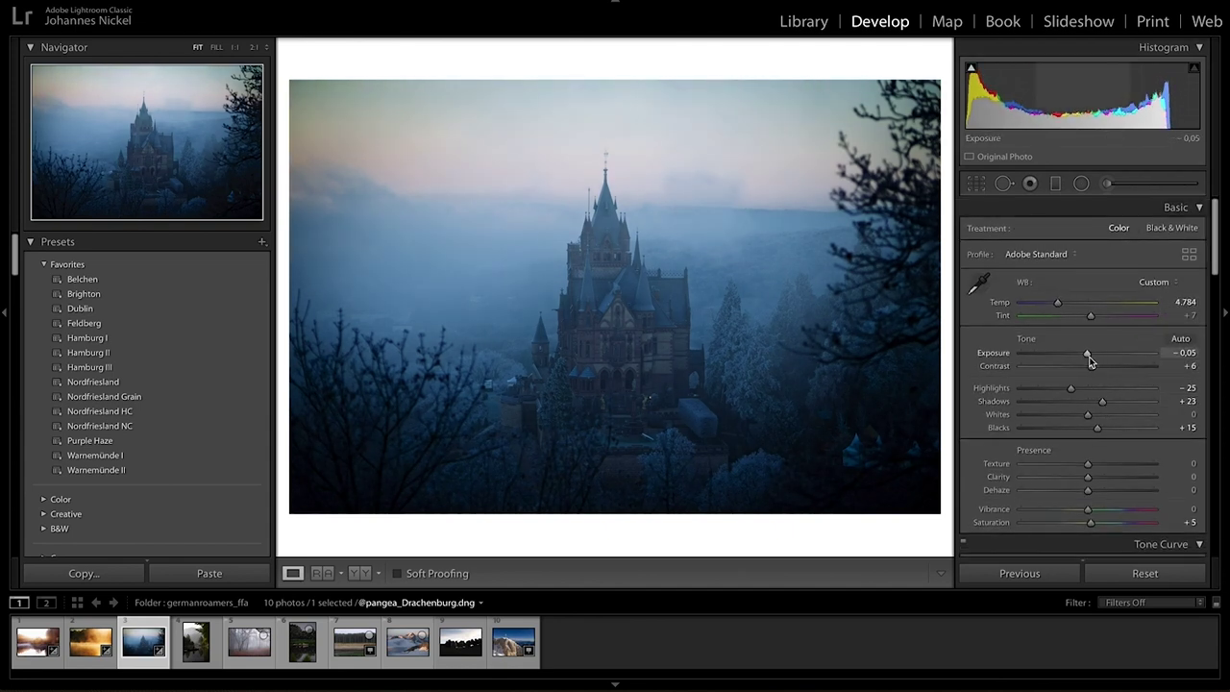
{"action": "left_click_drag", "start_coordinate": [1061, 304], "coordinate": [1059, 305]}
{"action": "left_click_drag", "start_coordinate": [1088, 492], "coordinate": [1094, 493]}
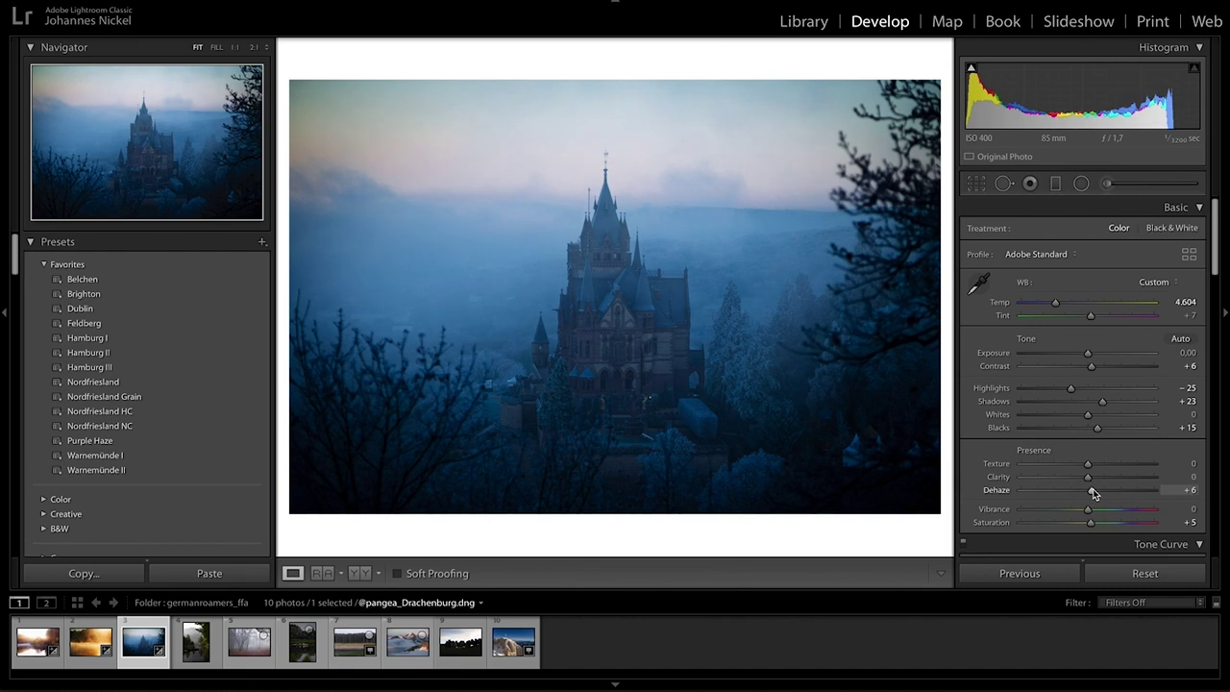
Lay a graduated filter over the sky, cooling its temperature and adding dehaze.
{"action": "key", "text": "m"}
{"action": "left_click_drag", "start_coordinate": [624, 74], "coordinate": [634, 323]}
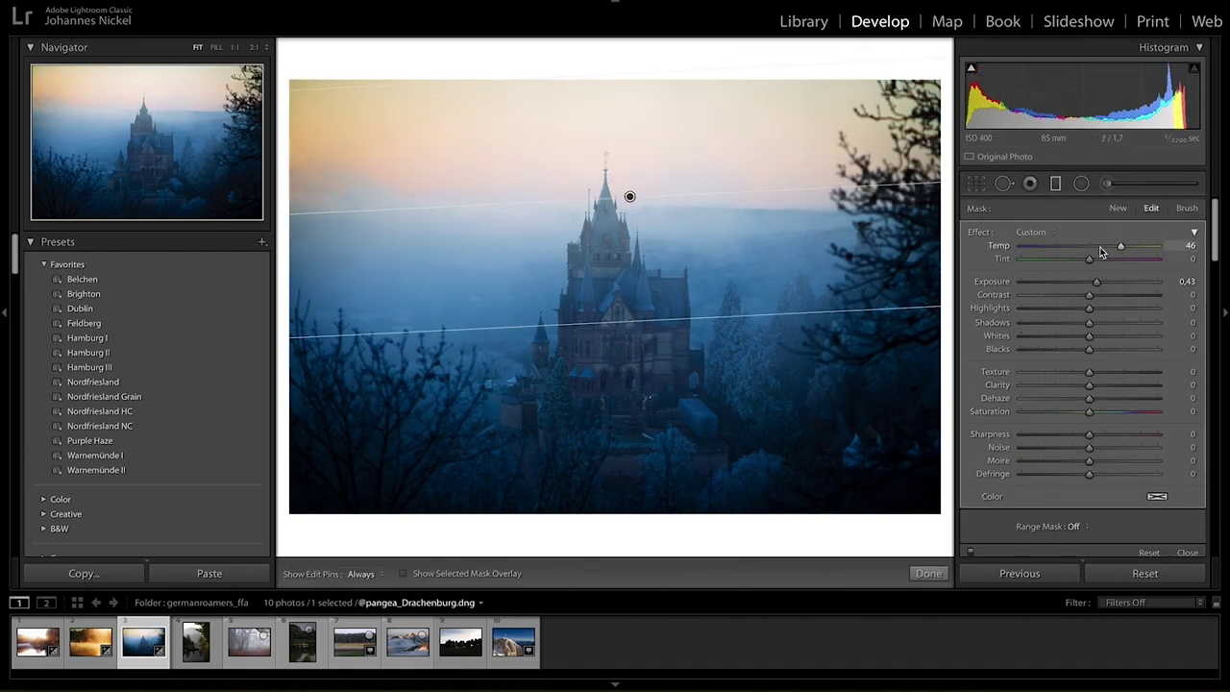
{"action": "mouse_move", "coordinate": [1101, 246]}
{"action": "left_mouse_down"}
{"action": "mouse_move", "coordinate": [1078, 246]}
{"action": "mouse_move", "coordinate": [1076, 264]}
{"action": "mouse_move", "coordinate": [1098, 267]}
{"action": "left_mouse_up"}
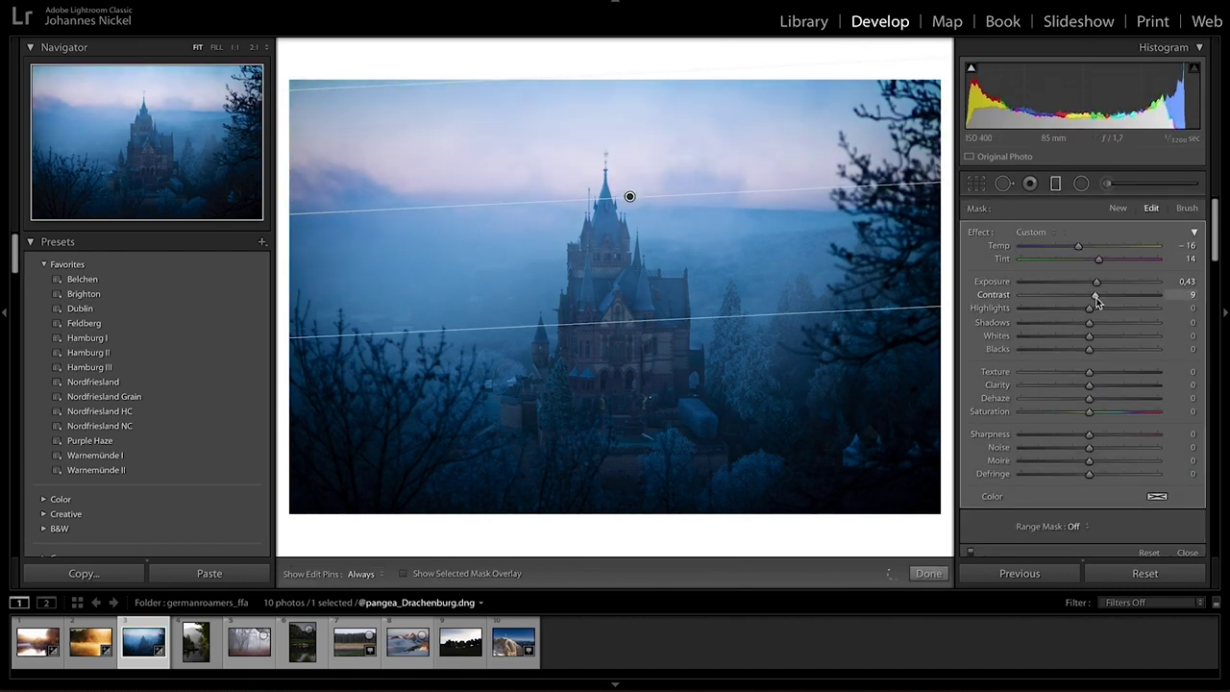
{"action": "left_click_drag", "start_coordinate": [1089, 398], "coordinate": [1104, 400]}
{"action": "mouse_move", "coordinate": [1078, 246]}
{"action": "left_mouse_down"}
{"action": "mouse_move", "coordinate": [1104, 246]}
{"action": "mouse_move", "coordinate": [1081, 234]}
{"action": "left_mouse_up"}
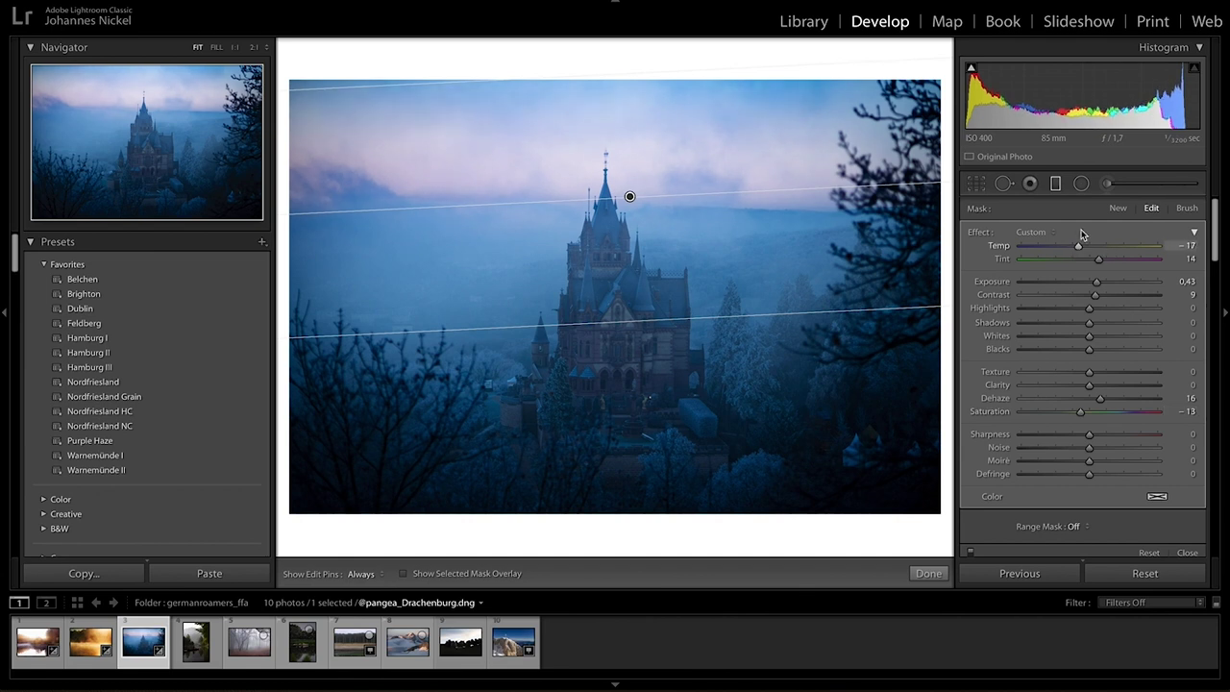
Zoom in on the castle and select the warm window filter for editing.
{"action": "key", "text": "m"}
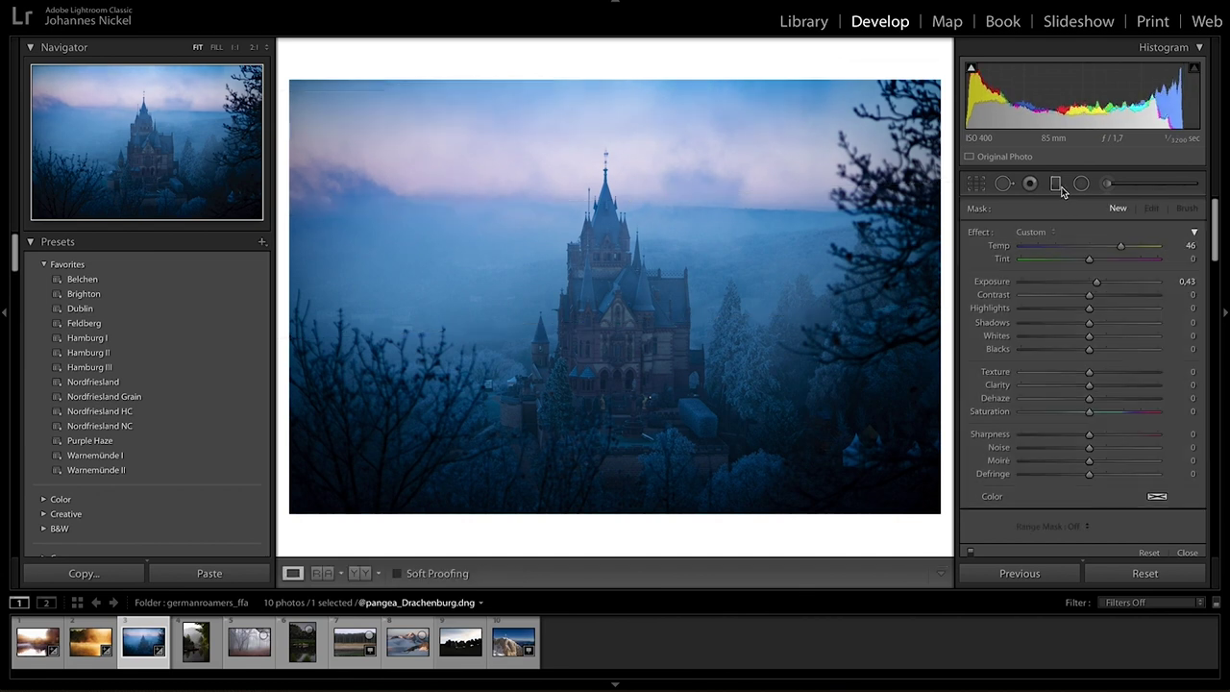
{"action": "left_click", "coordinate": [614, 256]}
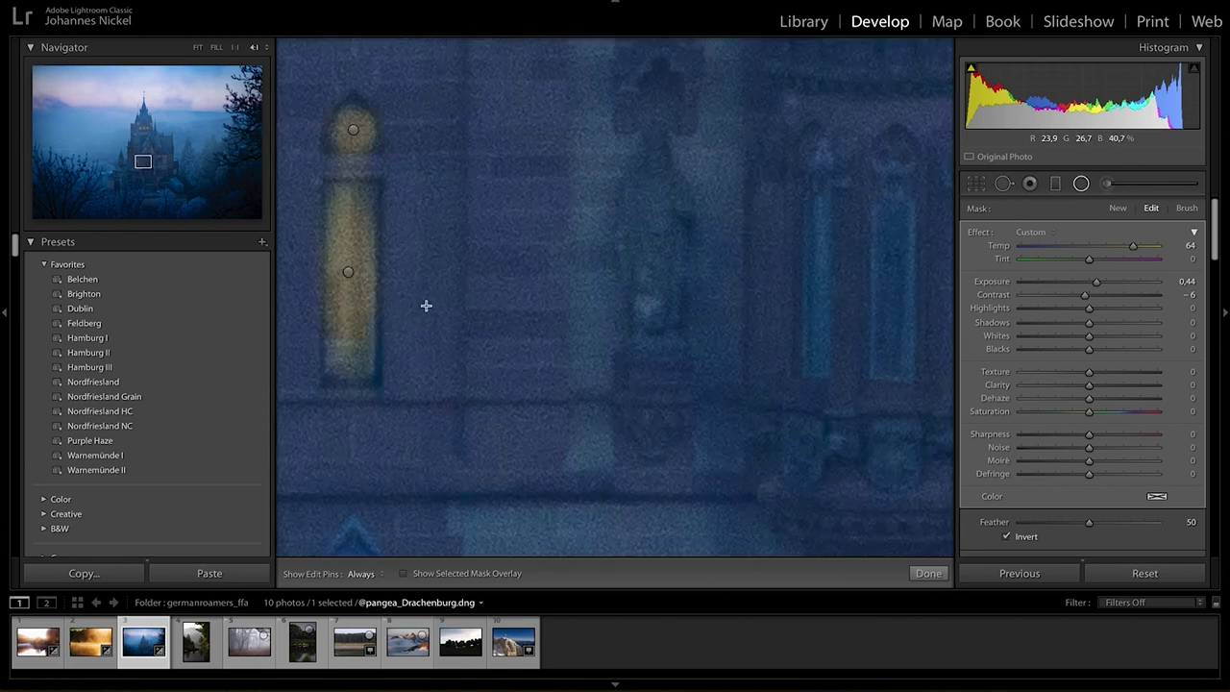
{"action": "left_click", "coordinate": [438, 302]}
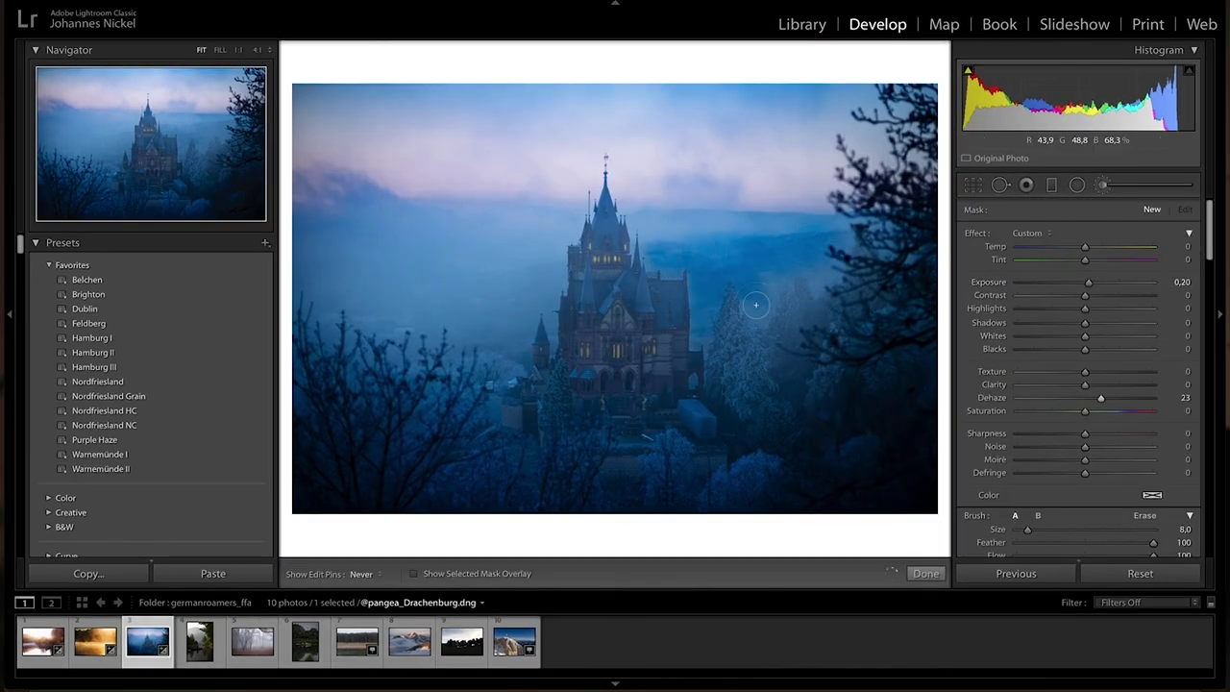
Brush Exposure 0.20 and Dehaze 23 over the castle and its surrounding trees.
{"action": "left_click_drag", "start_coordinate": [755, 305], "coordinate": [801, 253]}
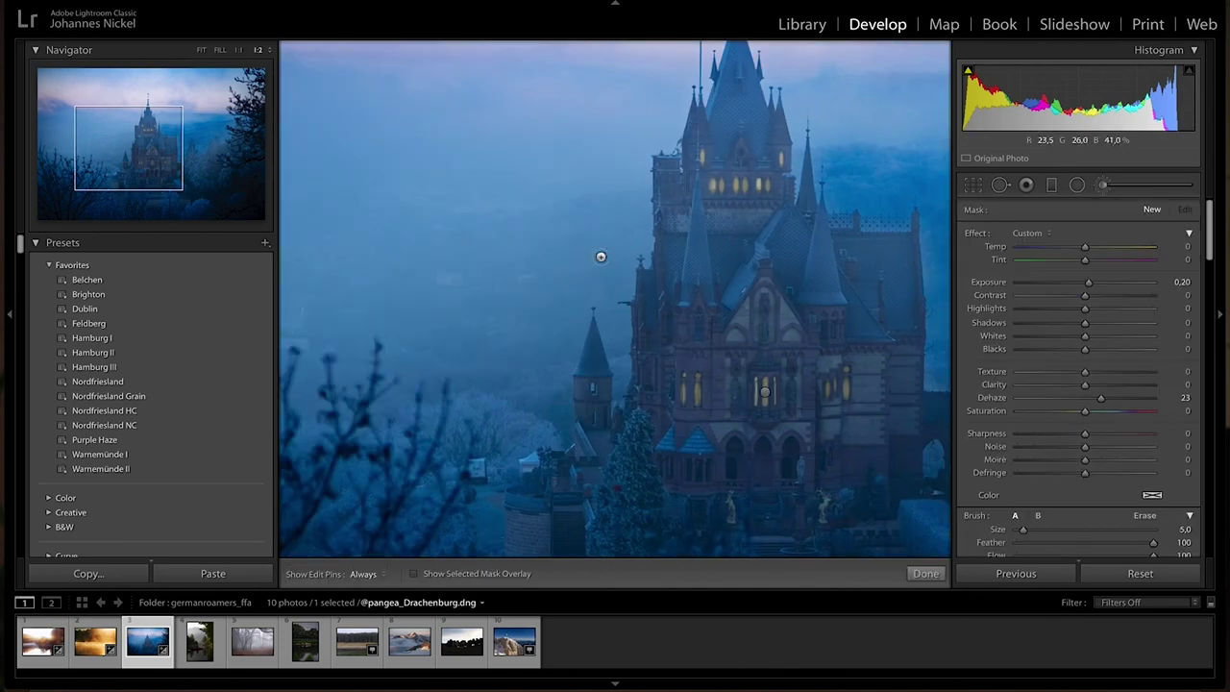
{"action": "scroll", "coordinate": [583, 237], "scroll_direction": "down", "scroll_amount": 5}
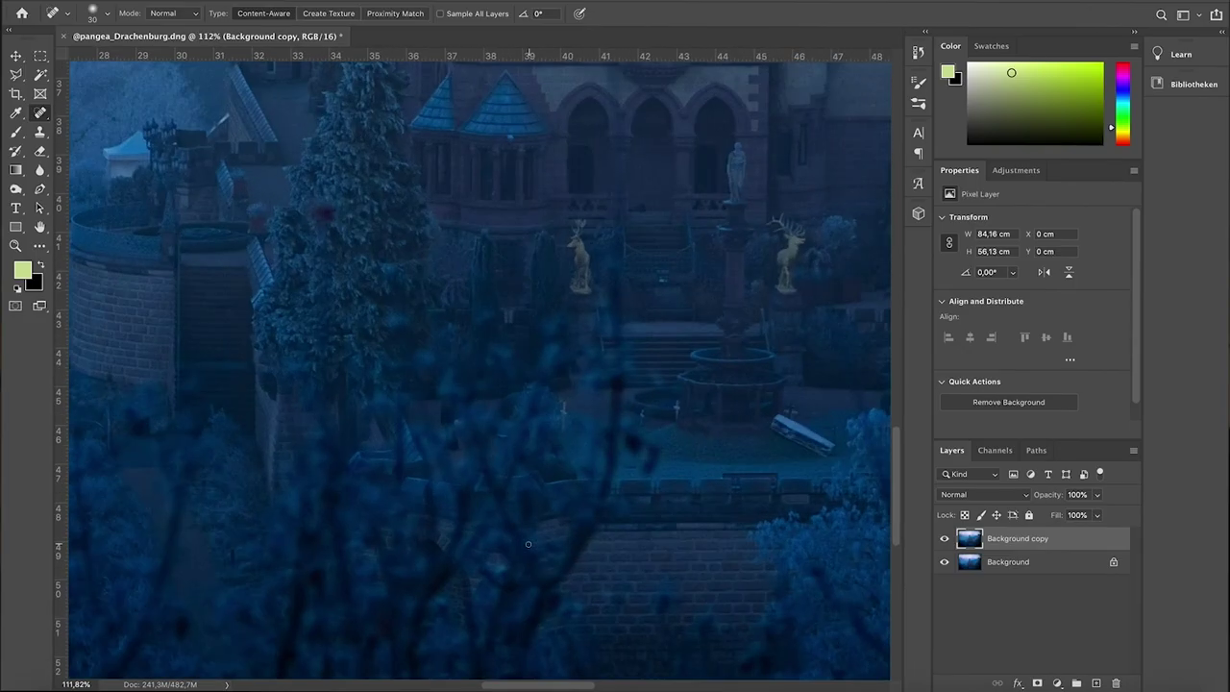
Heal away the light streak, then the white van with a 73 px Spot Healing Brush.
{"action": "left_click_drag", "start_coordinate": [688, 423], "coordinate": [655, 423]}
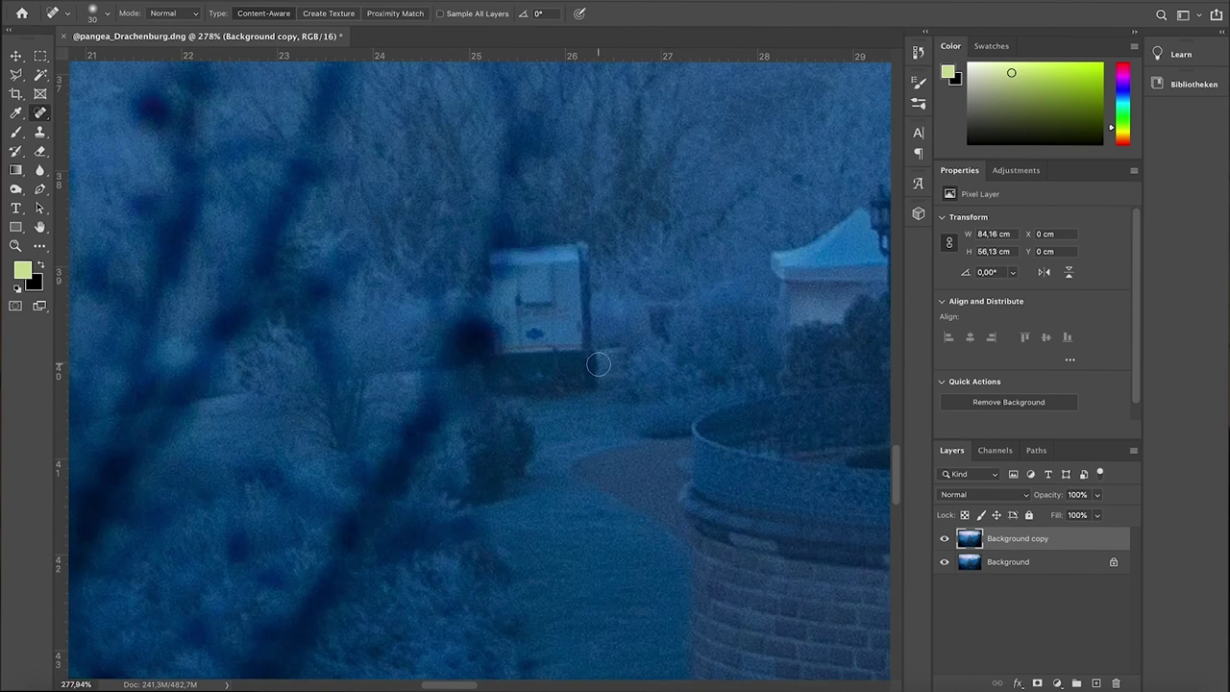
{"action": "right_click", "coordinate": [601, 402]}
{"action": "mouse_move", "coordinate": [538, 240]}
{"action": "left_mouse_down"}
{"action": "mouse_move", "coordinate": [513, 275]}
{"action": "mouse_move", "coordinate": [547, 403]}
{"action": "left_mouse_up"}
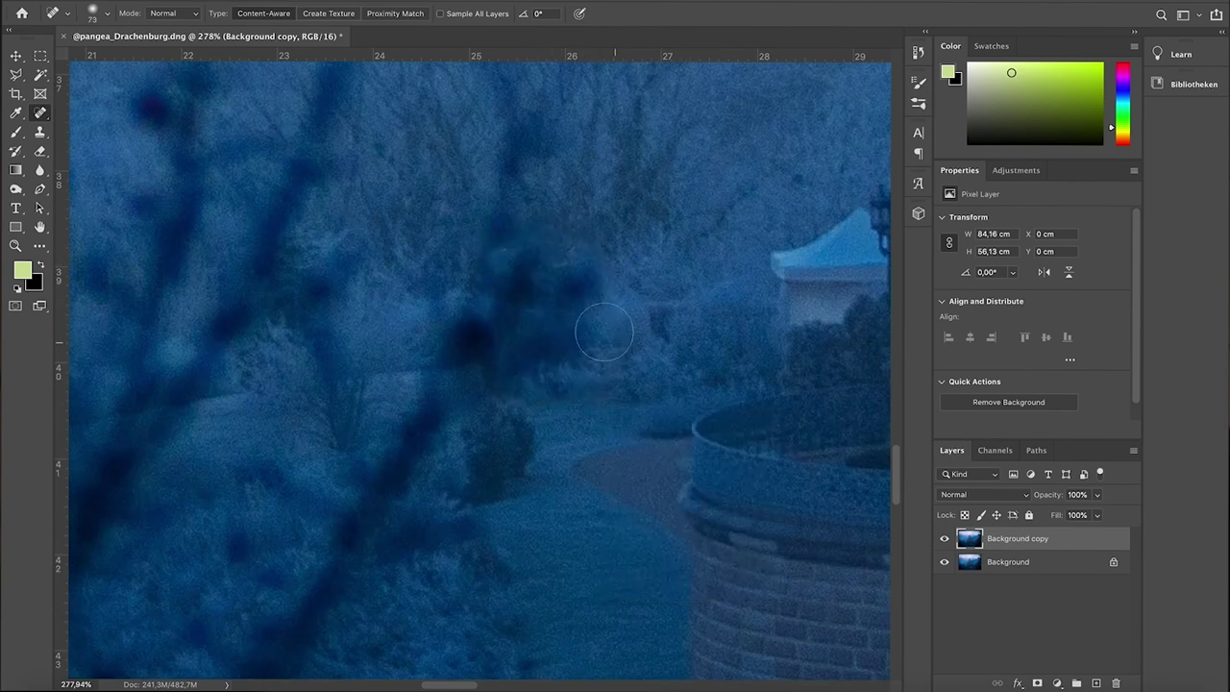
{"action": "scroll", "coordinate": [557, 390], "scroll_direction": "right", "scroll_amount": 5}
{"action": "scroll", "coordinate": [557, 389], "scroll_direction": "up", "scroll_amount": 2}
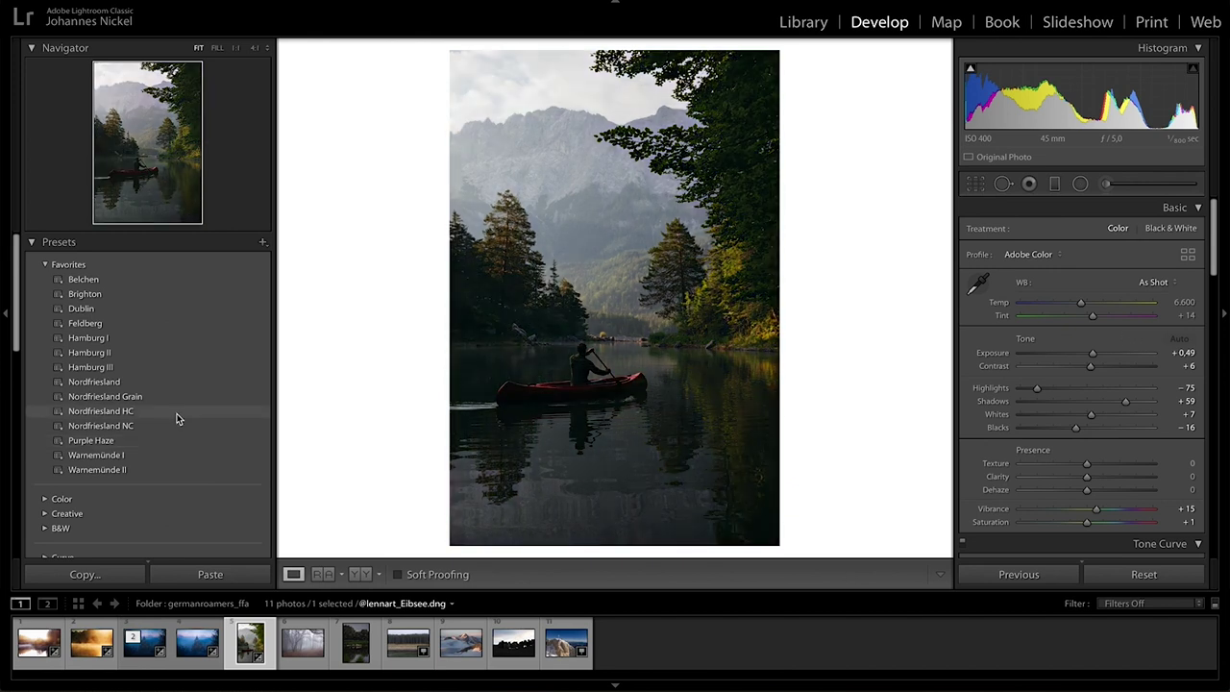
Apply the Dublin preset, lift Blacks to +67, and add a brightening graduated filter over the canoe.
{"action": "left_click", "coordinate": [121, 309]}
{"action": "left_click_drag", "start_coordinate": [1096, 428], "coordinate": [1131, 427]}
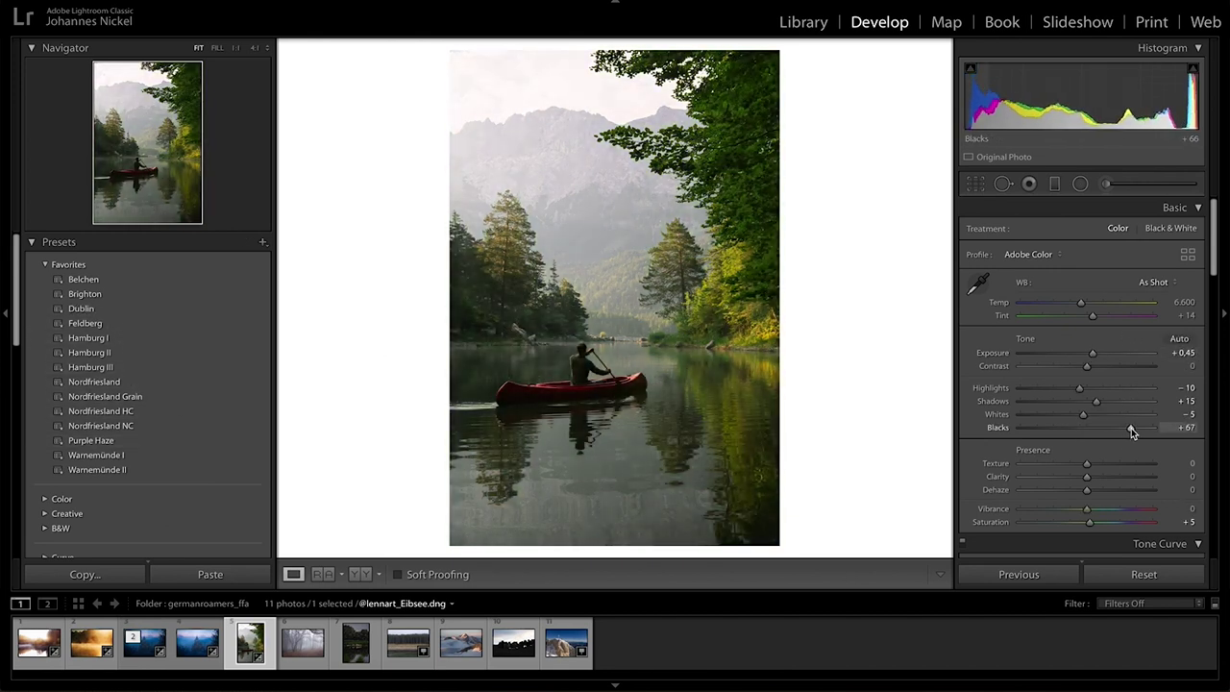
{"action": "left_click", "coordinate": [1054, 184]}
{"action": "left_click_drag", "start_coordinate": [542, 551], "coordinate": [584, 201]}
{"action": "left_click_drag", "start_coordinate": [1088, 282], "coordinate": [1111, 282]}
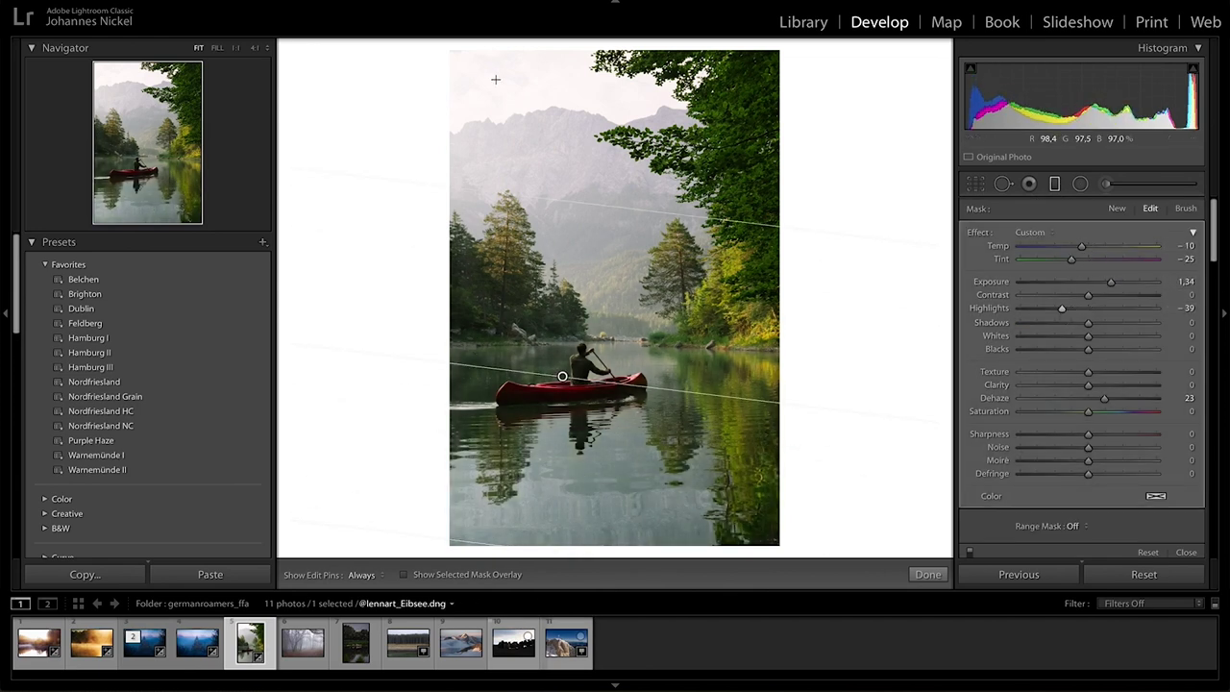
Add a second graduated filter darkening the sky, with contrast and saturation tweaks.
{"action": "left_click_drag", "start_coordinate": [497, 80], "coordinate": [595, 359]}
{"action": "left_click_drag", "start_coordinate": [1111, 282], "coordinate": [1039, 312]}
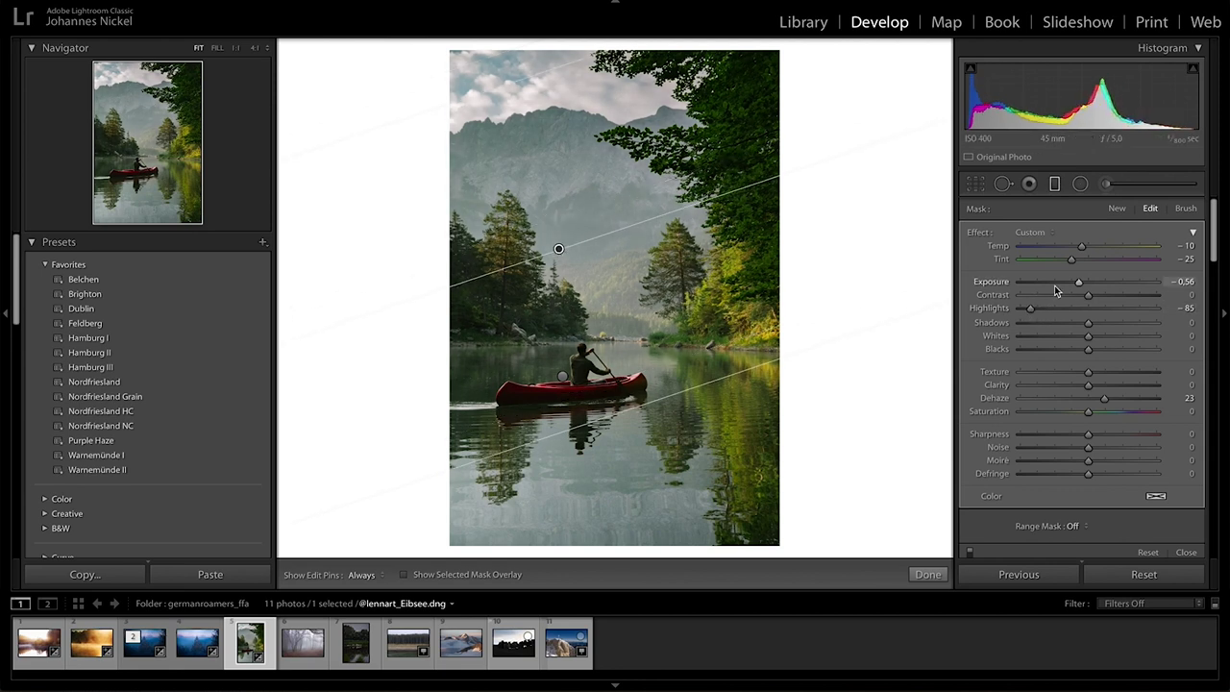
{"action": "left_click_drag", "start_coordinate": [1079, 283], "coordinate": [1086, 286]}
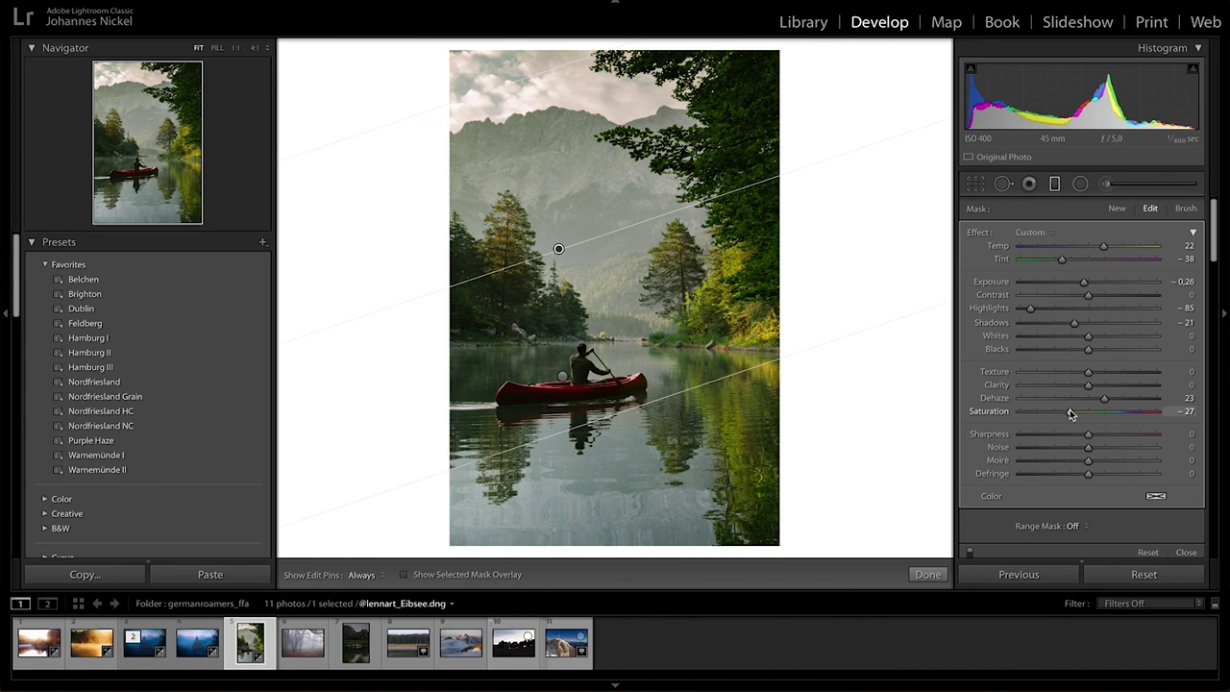
{"action": "left_click_drag", "start_coordinate": [1072, 299], "coordinate": [1120, 306]}
{"action": "left_click", "coordinate": [1057, 184]}
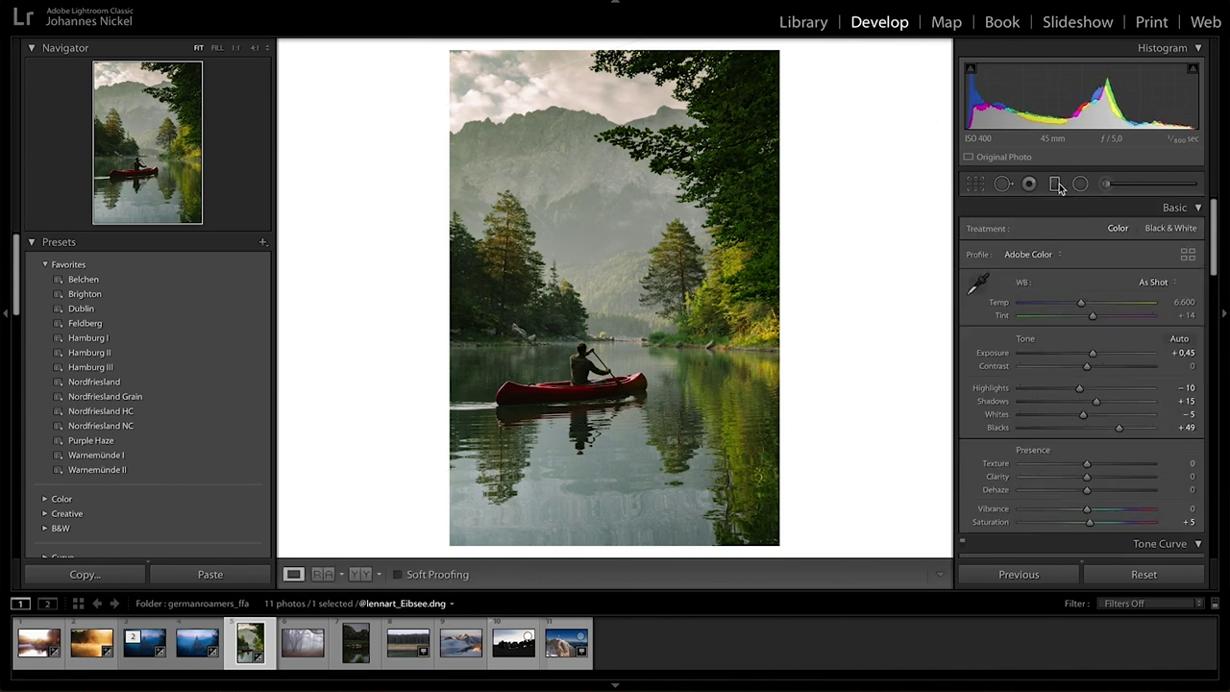
Crop the canoe photo to a 4x5 aspect ratio.
{"action": "key", "text": "r"}
{"action": "left_click", "coordinate": [1144, 233]}
{"action": "left_click", "coordinate": [1105, 272]}
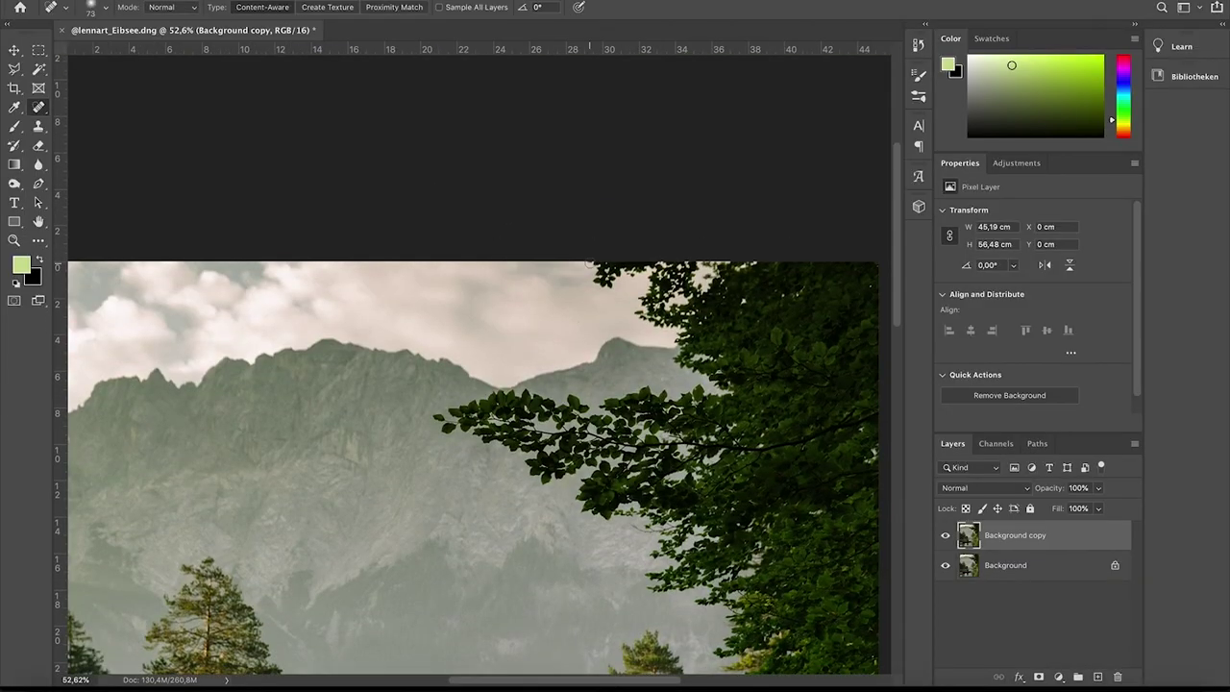
Zoom and pan around the canoe and its reflection to inspect them closely.
{"action": "scroll", "coordinate": [589, 262], "scroll_direction": "down", "scroll_amount": 10}
{"action": "scroll", "coordinate": [287, 359], "scroll_direction": "up", "scroll_amount": 3}
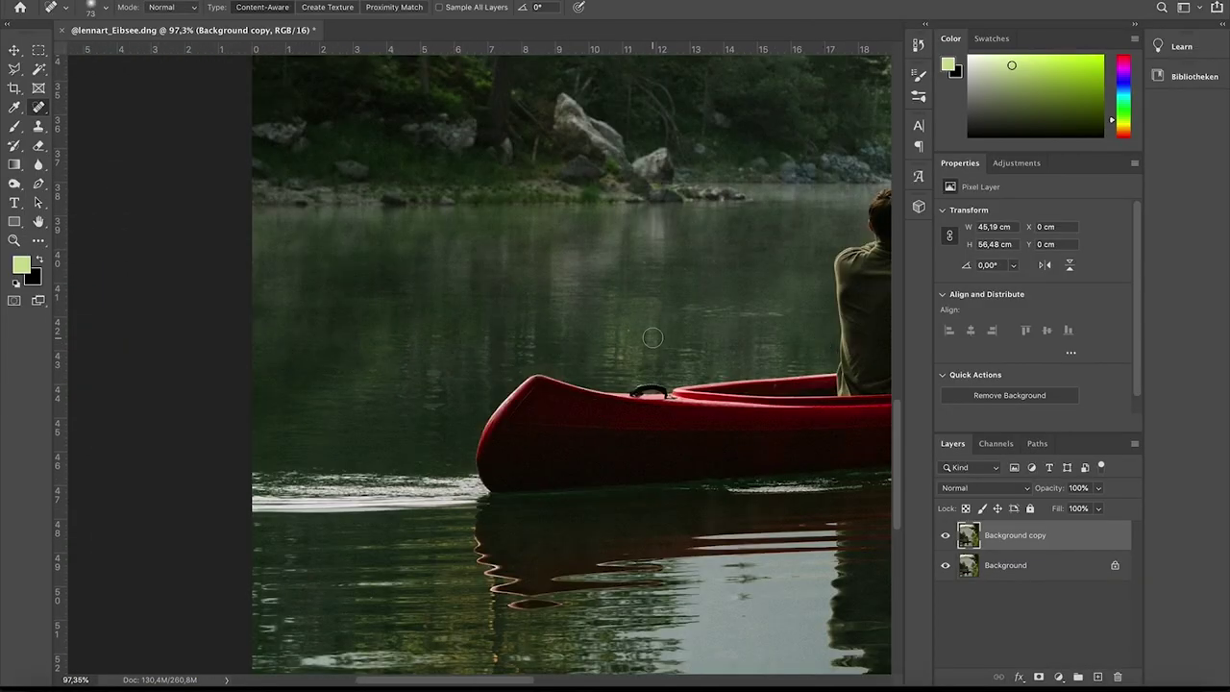
{"action": "scroll", "coordinate": [652, 338], "scroll_direction": "down", "scroll_amount": 4}
{"action": "scroll", "coordinate": [653, 337], "scroll_direction": "right", "scroll_amount": 10}
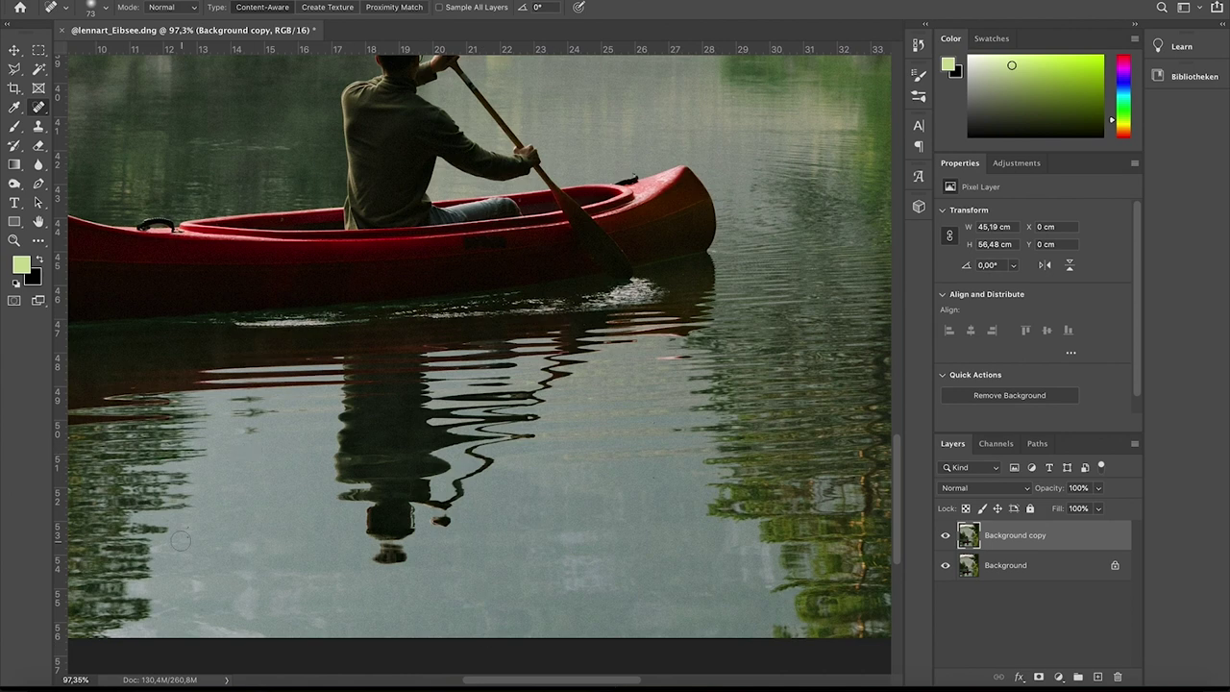
{"action": "scroll", "coordinate": [453, 472], "scroll_direction": "up", "scroll_amount": 5}
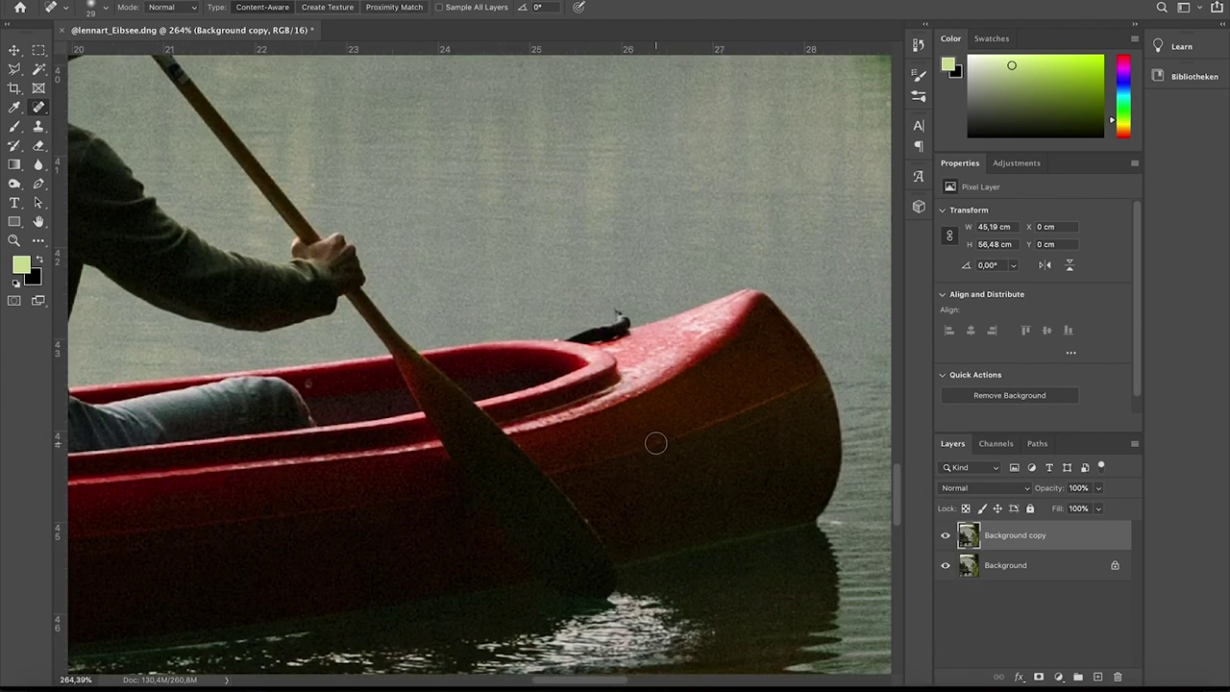
{"action": "scroll", "coordinate": [656, 442], "scroll_direction": "down", "scroll_amount": 3}
{"action": "scroll", "coordinate": [491, 563], "scroll_direction": "left", "scroll_amount": 15}
{"action": "scroll", "coordinate": [599, 410], "scroll_direction": "up", "scroll_amount": 3}
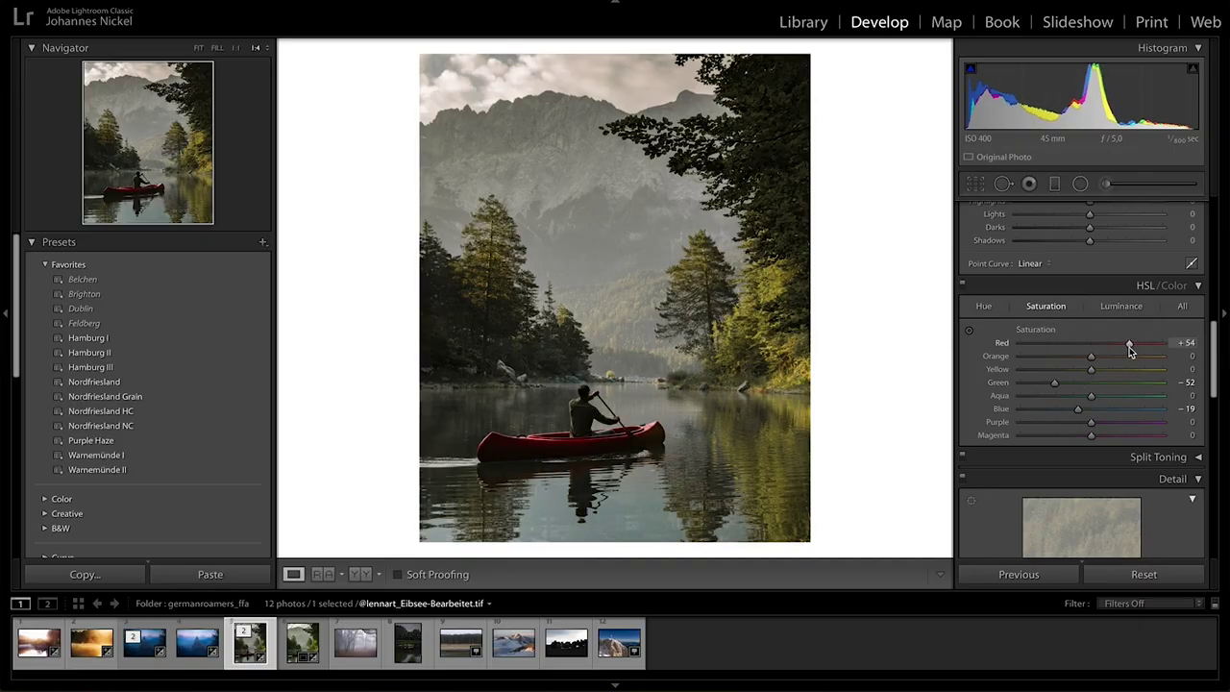
Zoom in on the paddler and paint a new, larger brightening mask over the paddle blade.
{"action": "scroll", "coordinate": [1113, 354], "scroll_direction": "up", "scroll_amount": 10}
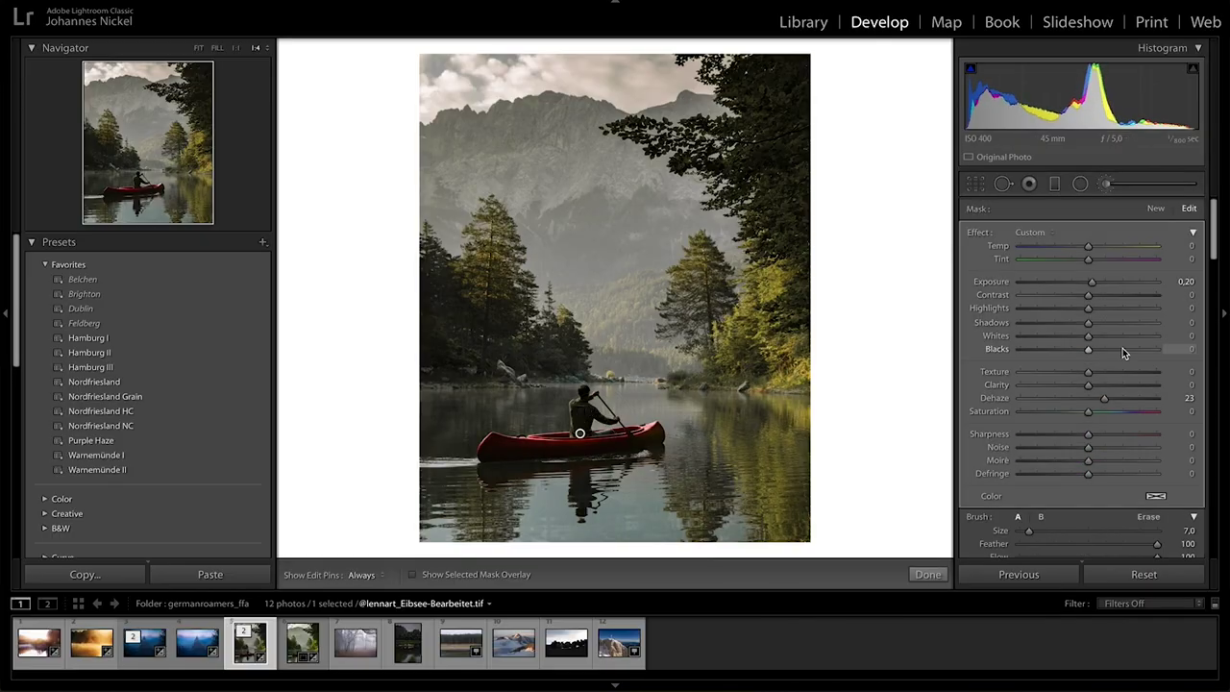
{"action": "left_click", "coordinate": [588, 412]}
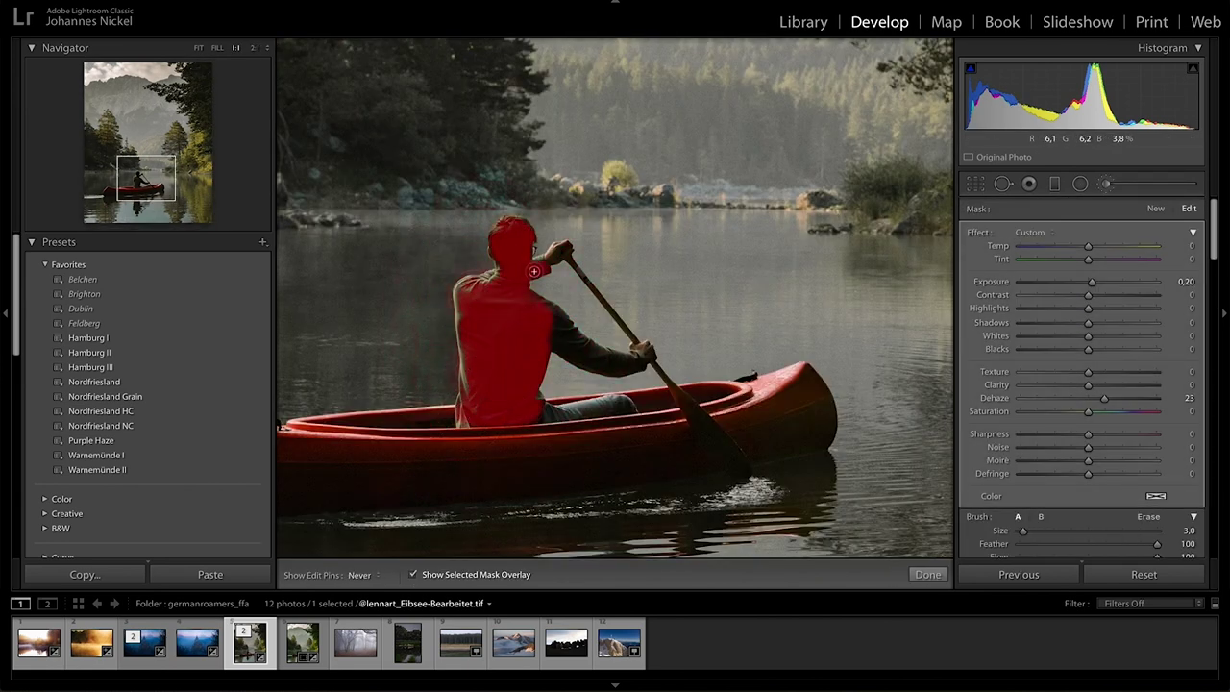
{"action": "key", "text": "o"}
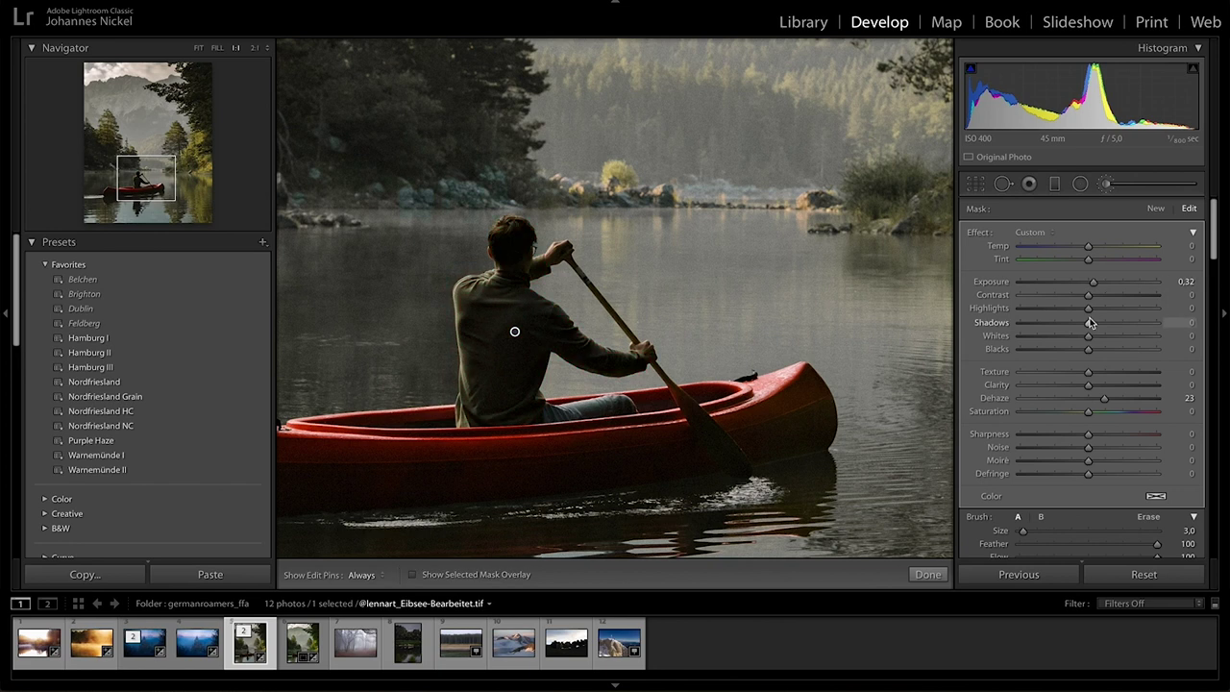
{"action": "key", "text": "bracketright"}
{"action": "left_click_drag", "start_coordinate": [735, 468], "coordinate": [688, 442]}
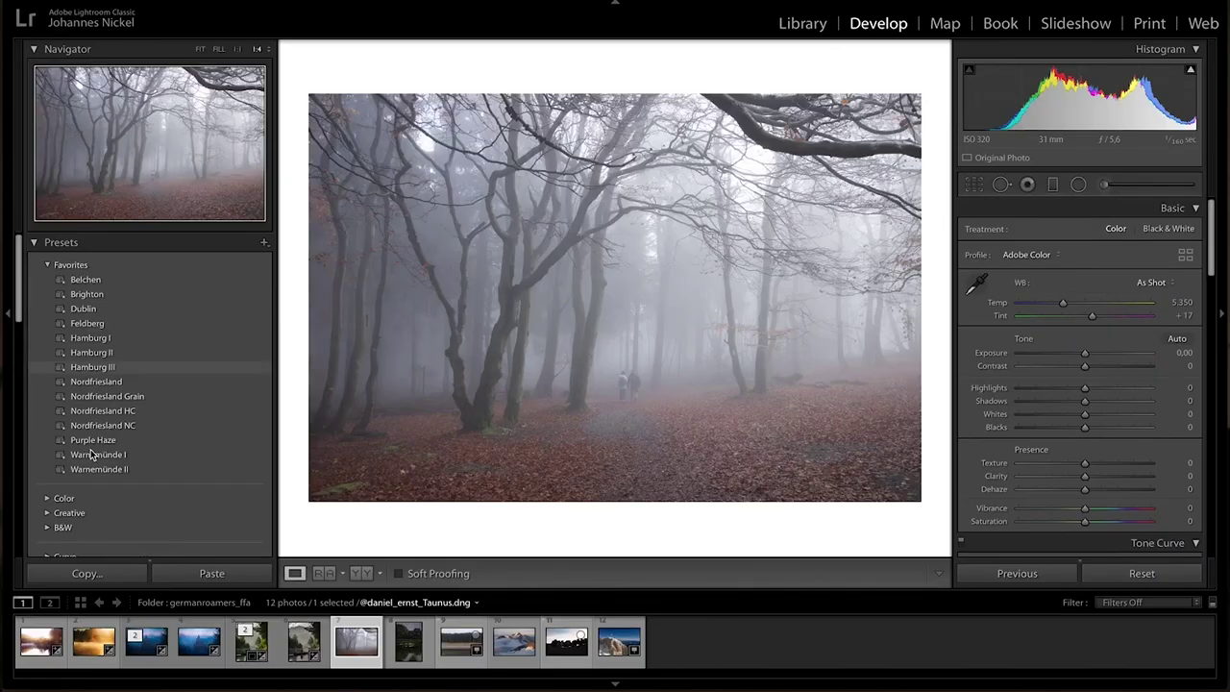
Apply the Warnemünde I preset, then enlarge and configure the healing brush in Photoshop.
{"action": "left_click", "coordinate": [92, 455]}
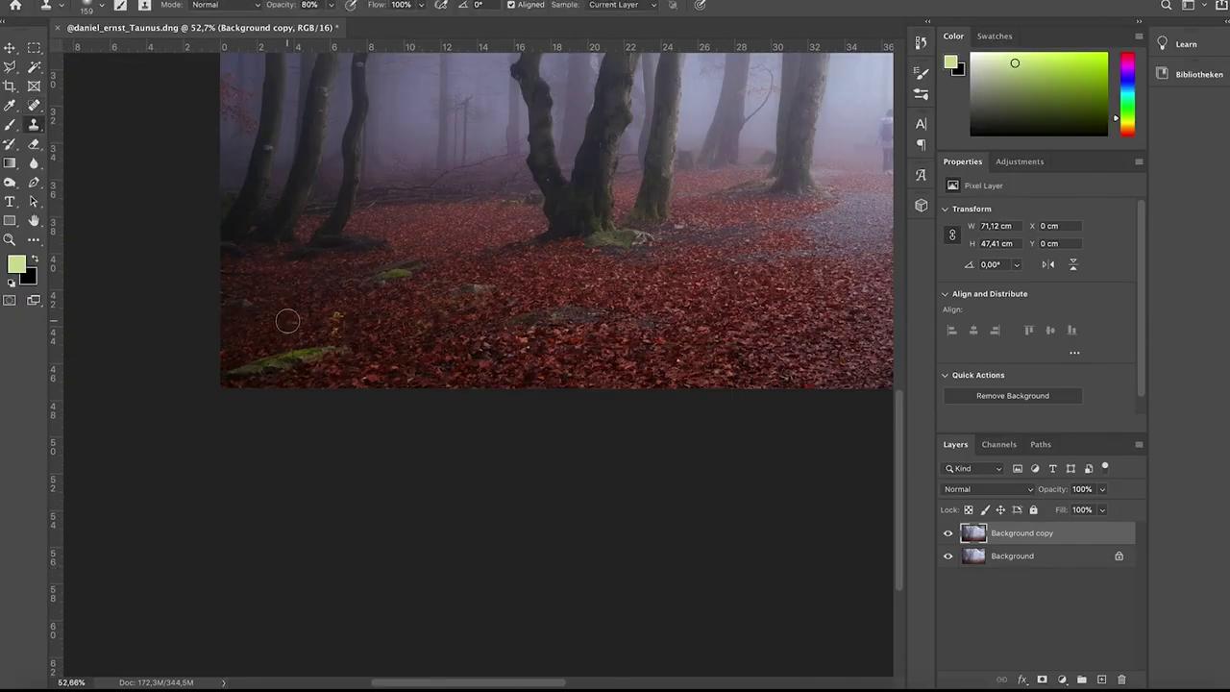
{"action": "scroll", "coordinate": [432, 241], "scroll_direction": "right", "scroll_amount": 10}
{"action": "right_click", "coordinate": [639, 243]}
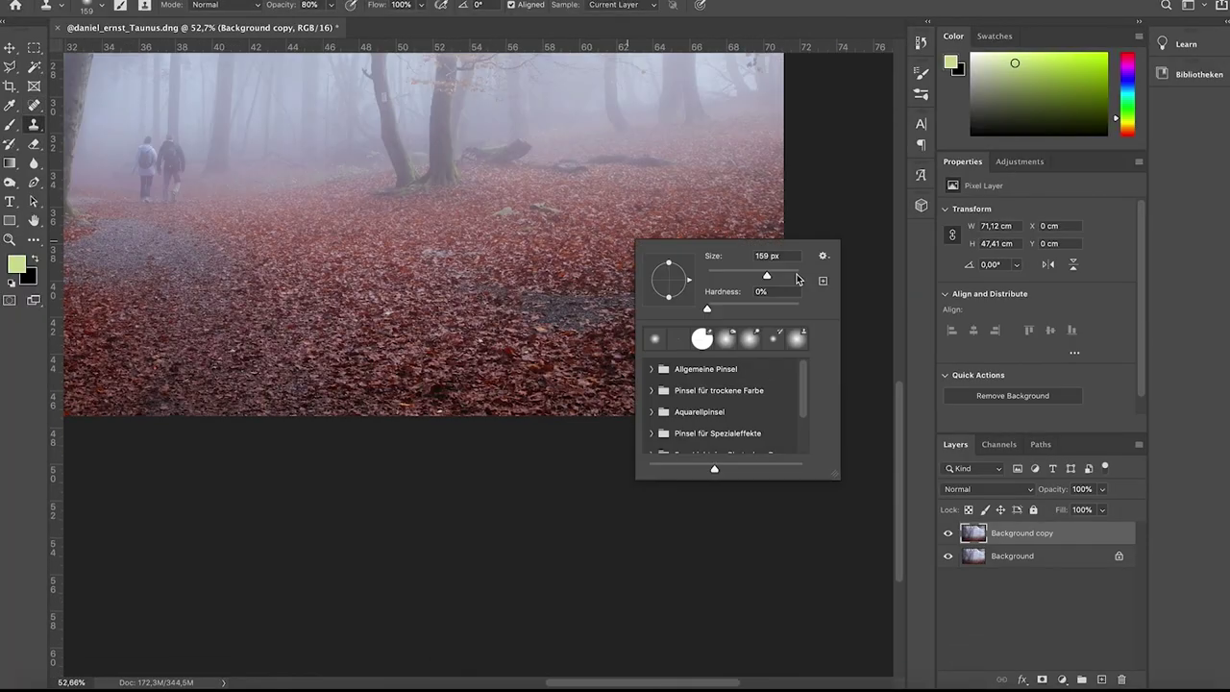
{"action": "key", "text": "Return"}
{"action": "right_click", "coordinate": [721, 441]}
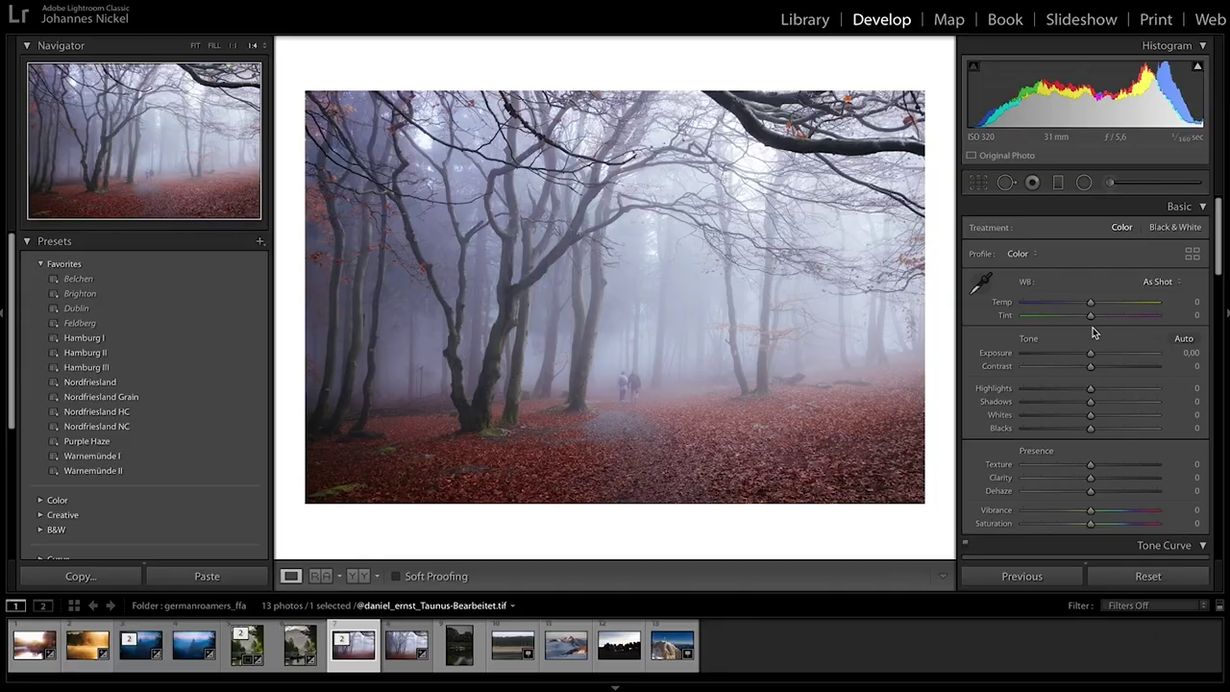
Draw two graduated filters, one over the upper photo and one toward the lower right (Exposure -0.60, Highlights -54).
{"action": "scroll", "coordinate": [1081, 399], "scroll_direction": "down", "scroll_amount": 8}
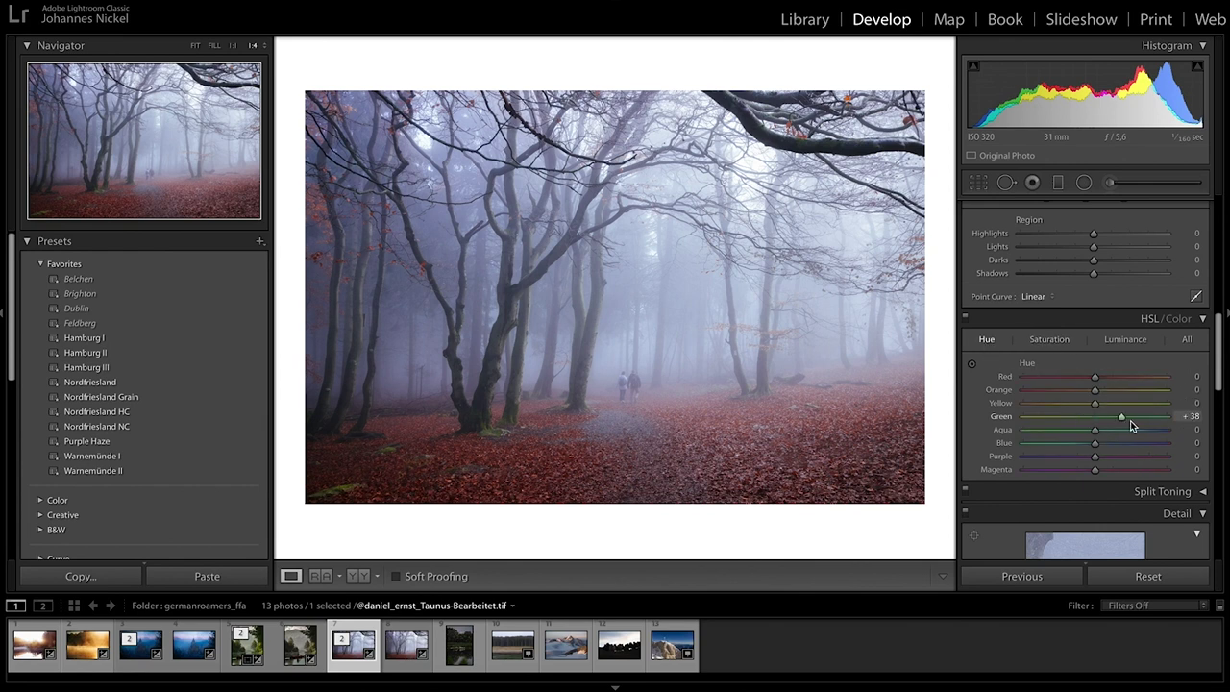
{"action": "scroll", "coordinate": [1100, 384], "scroll_direction": "up", "scroll_amount": 3}
{"action": "left_click", "coordinate": [1058, 182]}
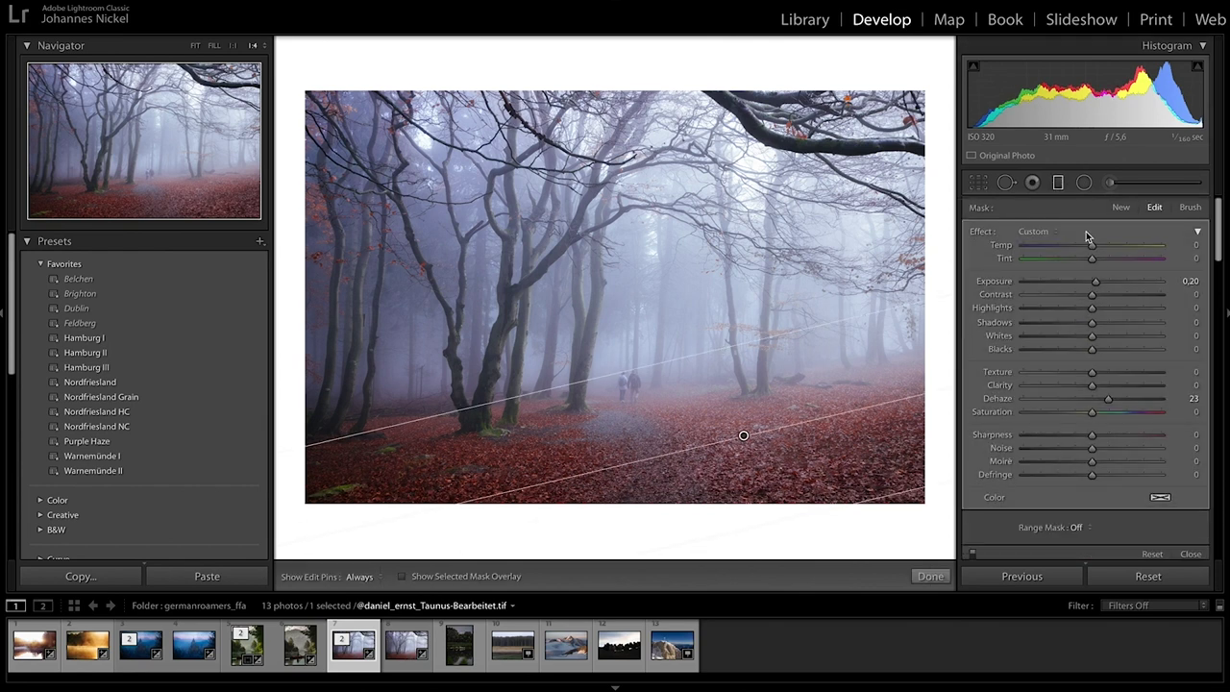
{"action": "left_click_drag", "start_coordinate": [723, 339], "coordinate": [532, 245]}
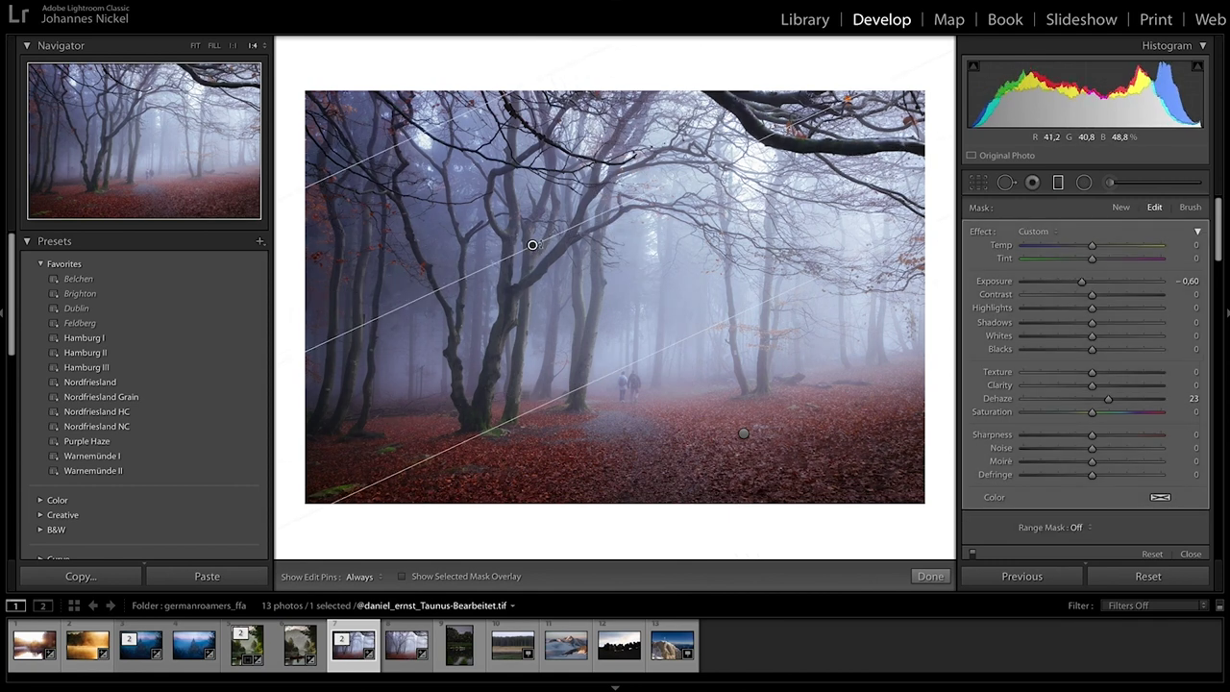
{"action": "left_click_drag", "start_coordinate": [939, 128], "coordinate": [735, 374]}
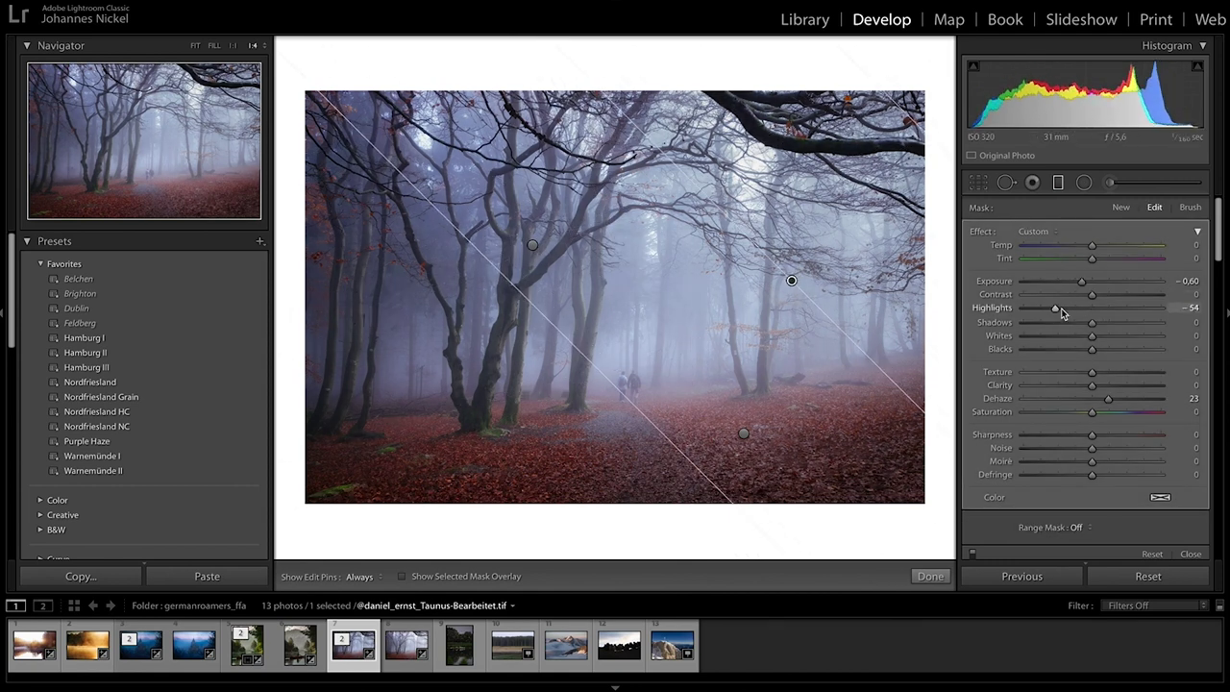
{"action": "key", "text": "m"}
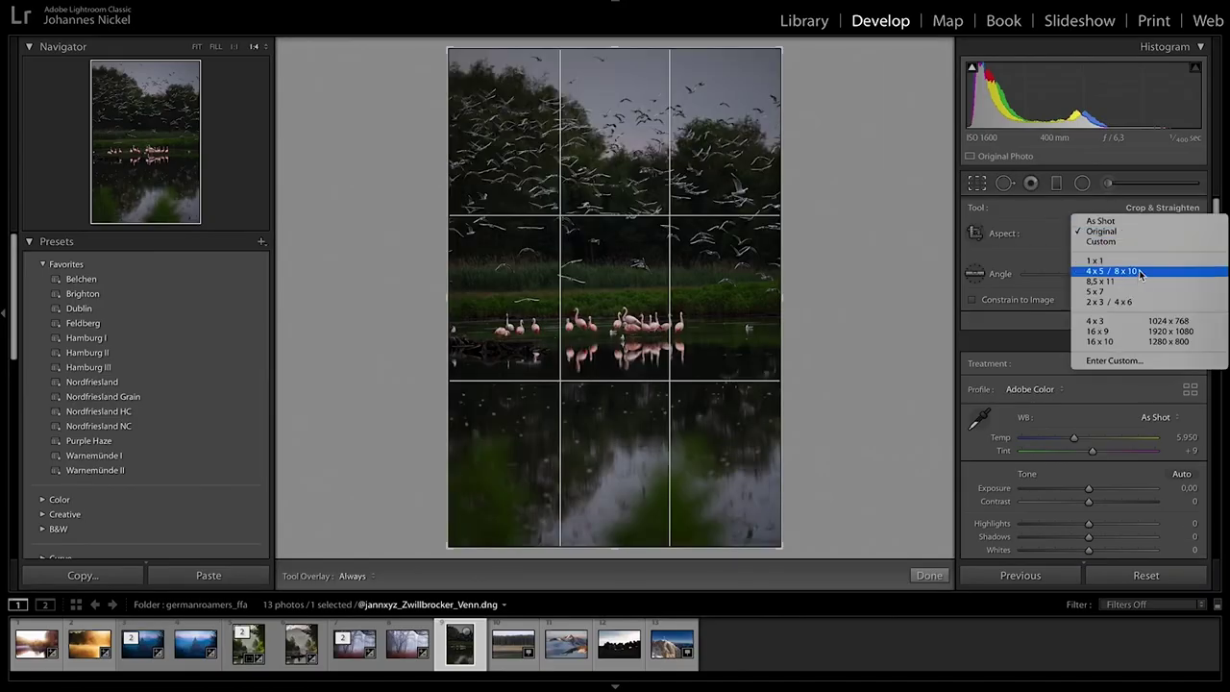
Crop the flamingo photo to a 4x5 frame rotated 1.64°.
{"action": "left_click", "coordinate": [1093, 271]}
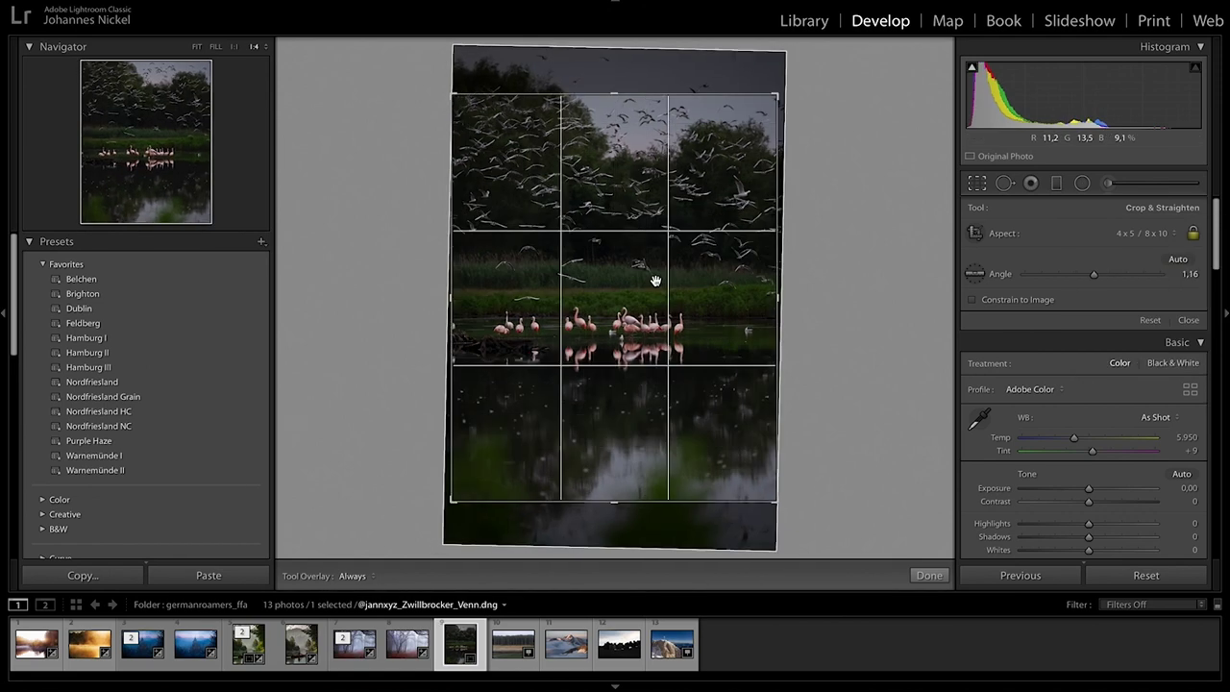
{"action": "left_click_drag", "start_coordinate": [641, 291], "coordinate": [674, 300]}
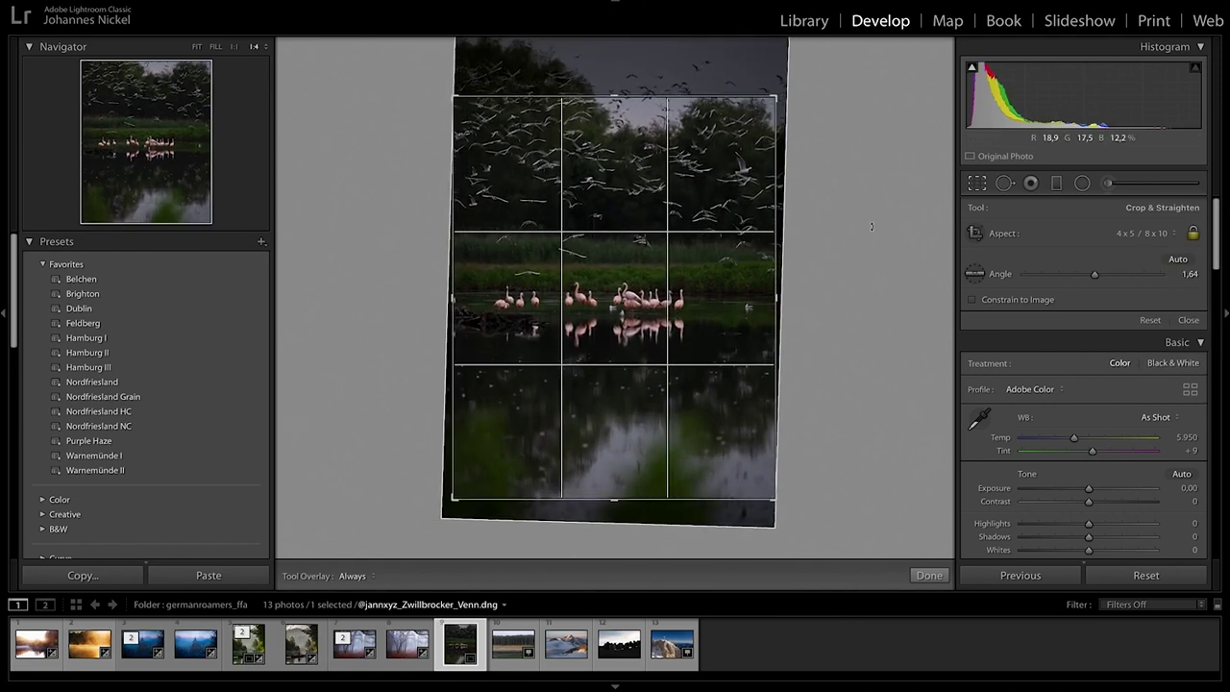
{"action": "key", "text": "Return"}
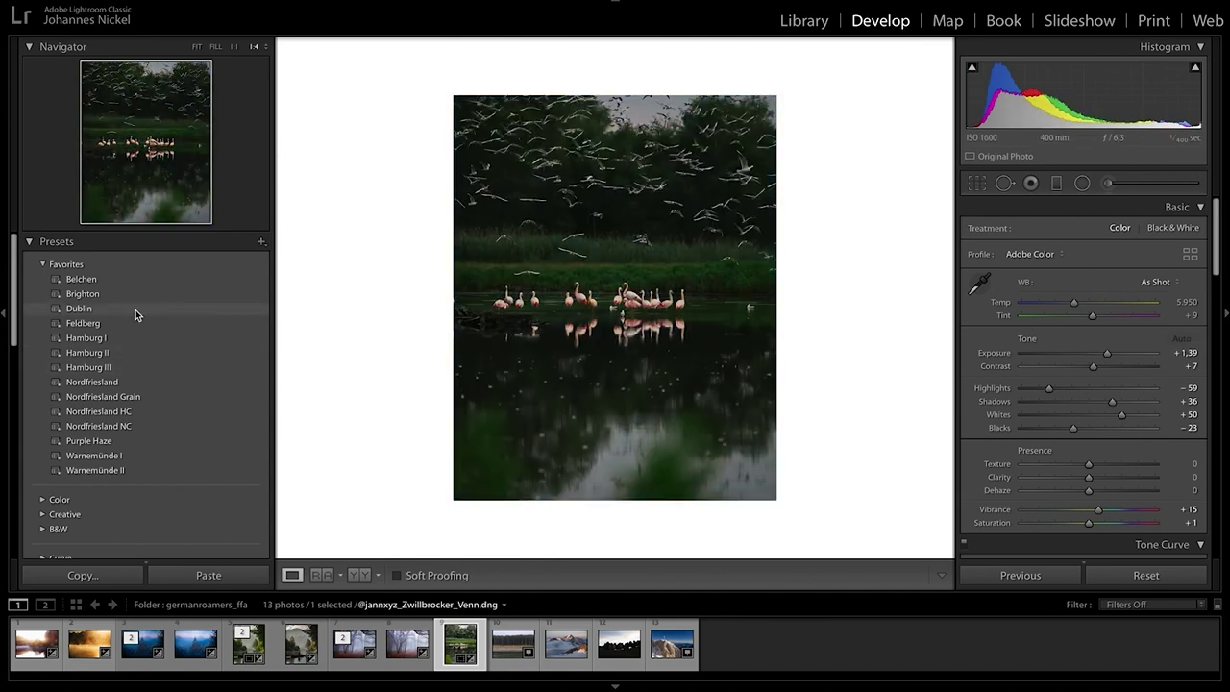
Apply the Dublin preset, nudge Exposure up, and add a brightening graduated filter across the top.
{"action": "left_click", "coordinate": [136, 311]}
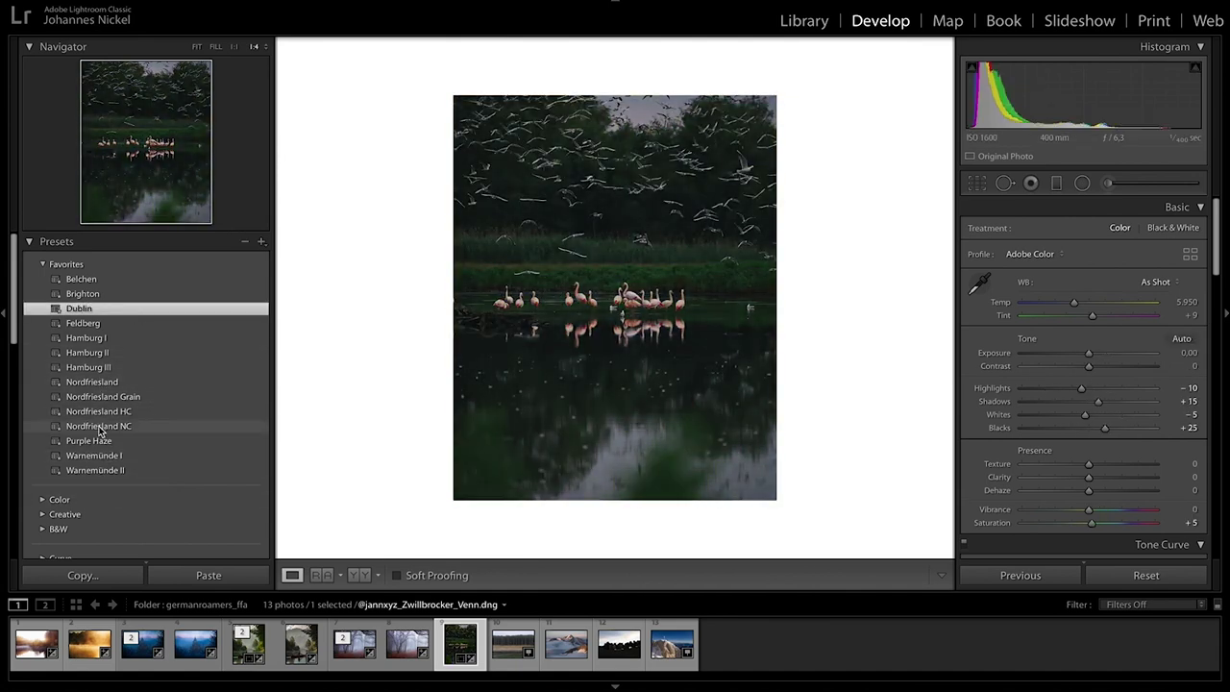
{"action": "left_click_drag", "start_coordinate": [1089, 353], "coordinate": [1092, 353]}
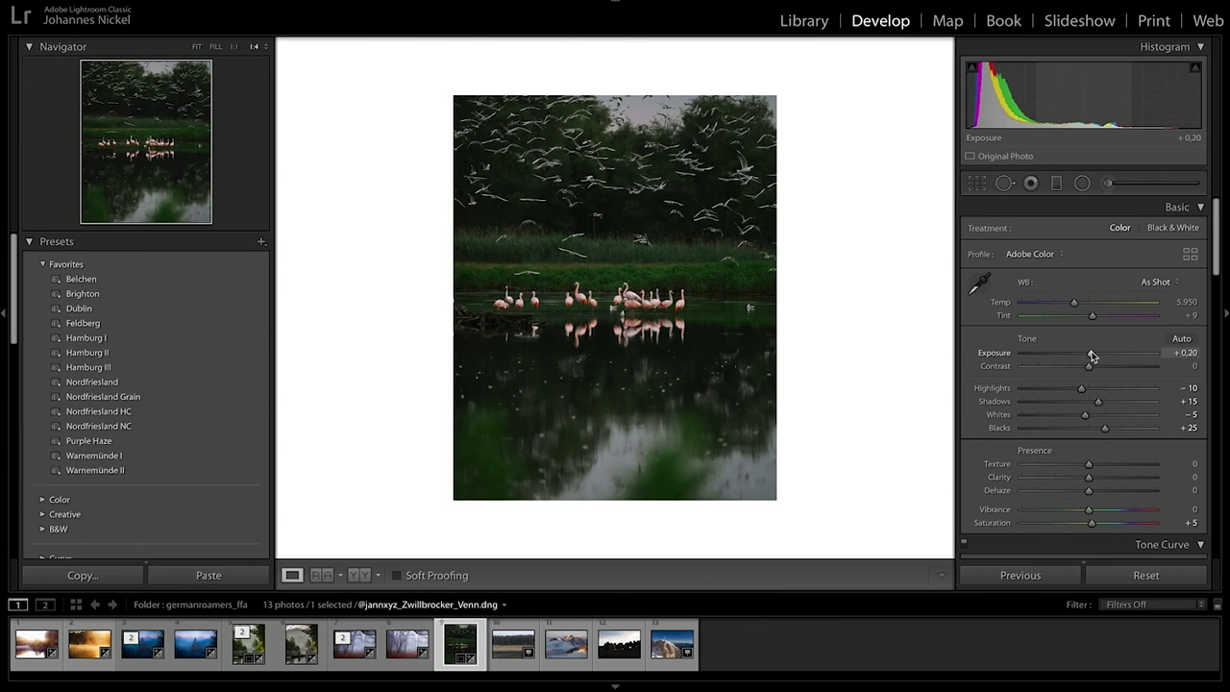
{"action": "key", "text": "z"}
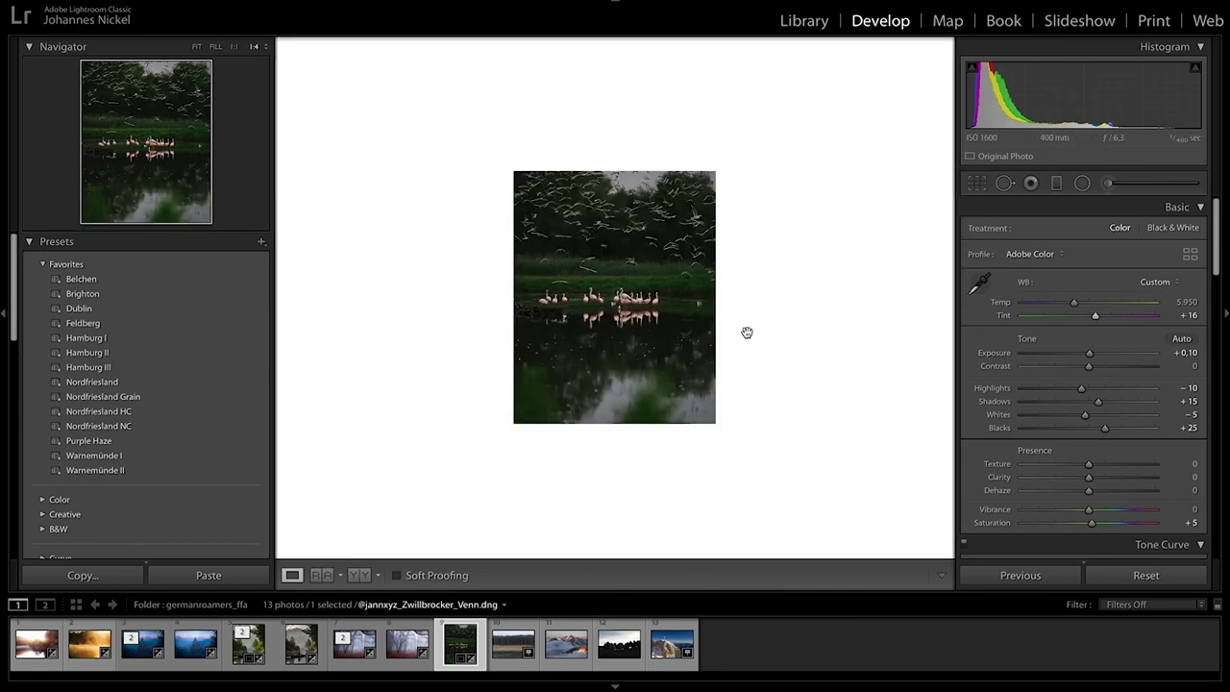
{"action": "scroll", "coordinate": [1091, 323], "scroll_direction": "down", "scroll_amount": 3}
{"action": "scroll", "coordinate": [1096, 354], "scroll_direction": "down", "scroll_amount": 6}
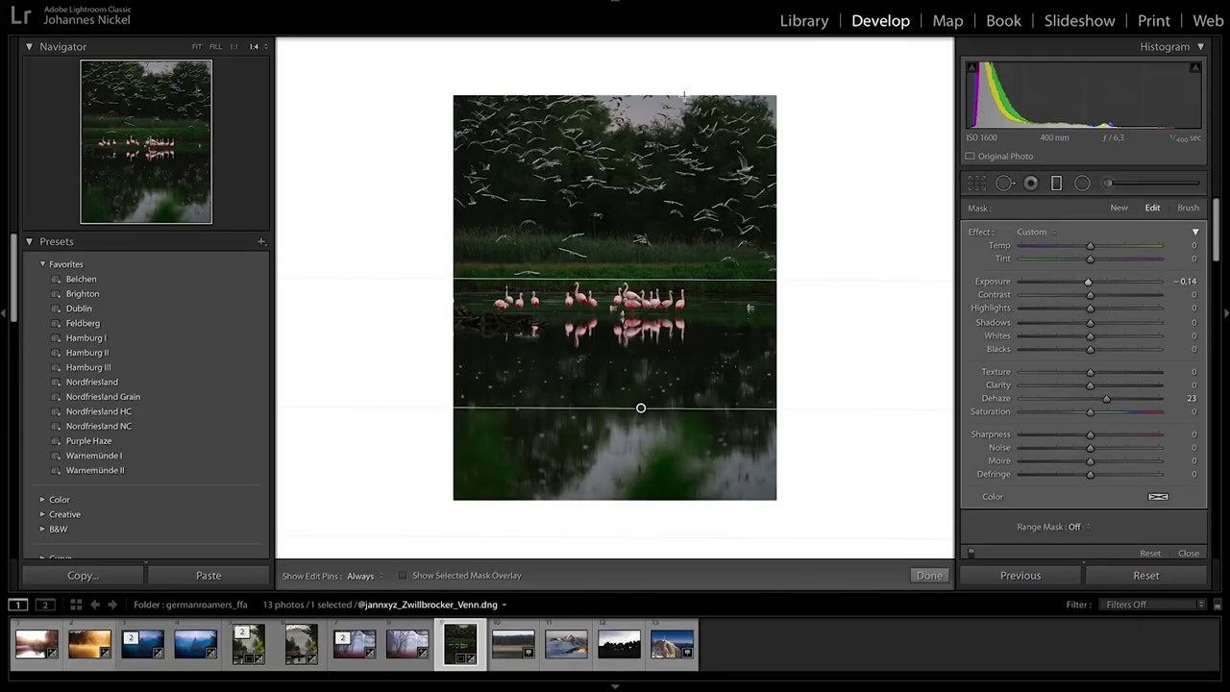
{"action": "left_click_drag", "start_coordinate": [684, 97], "coordinate": [702, 285]}
{"action": "left_click_drag", "start_coordinate": [1087, 281], "coordinate": [1103, 282]}
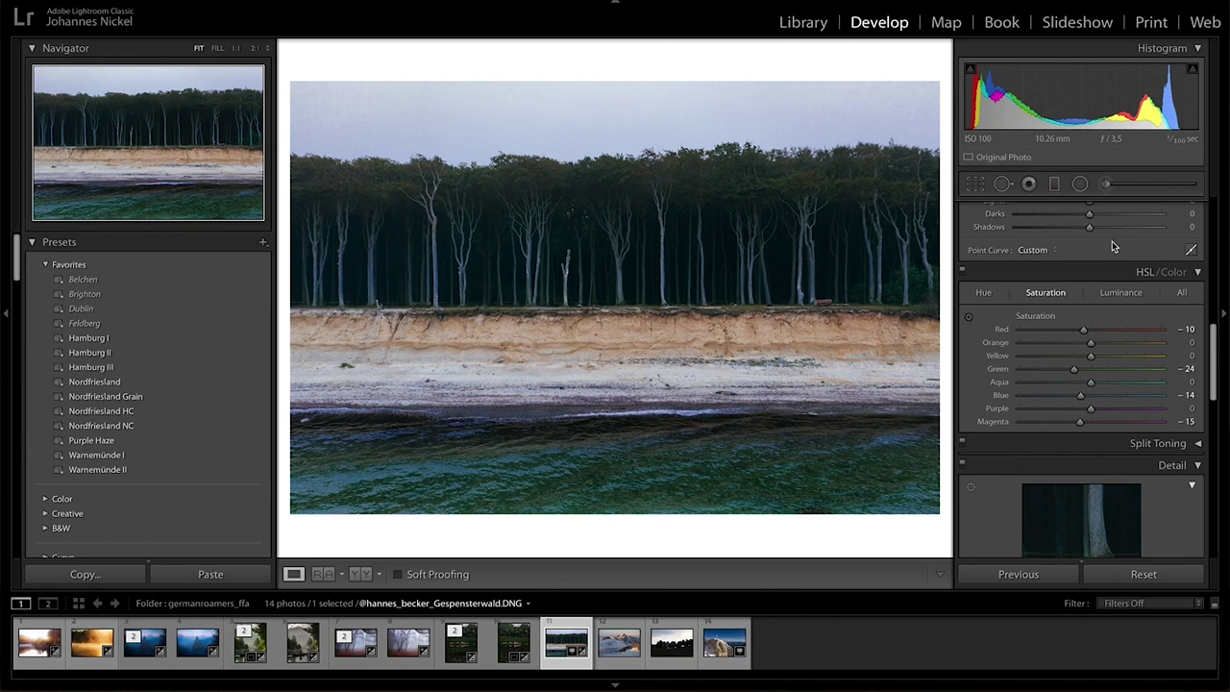
Paint an adjustment brush mask across the cliff (Exposure 0.40, Saturation -60) and check its overlay.
{"action": "key", "text": "k"}
{"action": "scroll", "coordinate": [707, 370], "scroll_direction": "up", "scroll_amount": 7}
{"action": "mouse_move", "coordinate": [707, 370]}
{"action": "left_mouse_down"}
{"action": "mouse_move", "coordinate": [403, 346]}
{"action": "mouse_move", "coordinate": [557, 385]}
{"action": "mouse_move", "coordinate": [937, 356]}
{"action": "mouse_move", "coordinate": [922, 380]}
{"action": "left_mouse_up"}
{"action": "left_click", "coordinate": [414, 575]}
{"action": "key", "text": "h"}
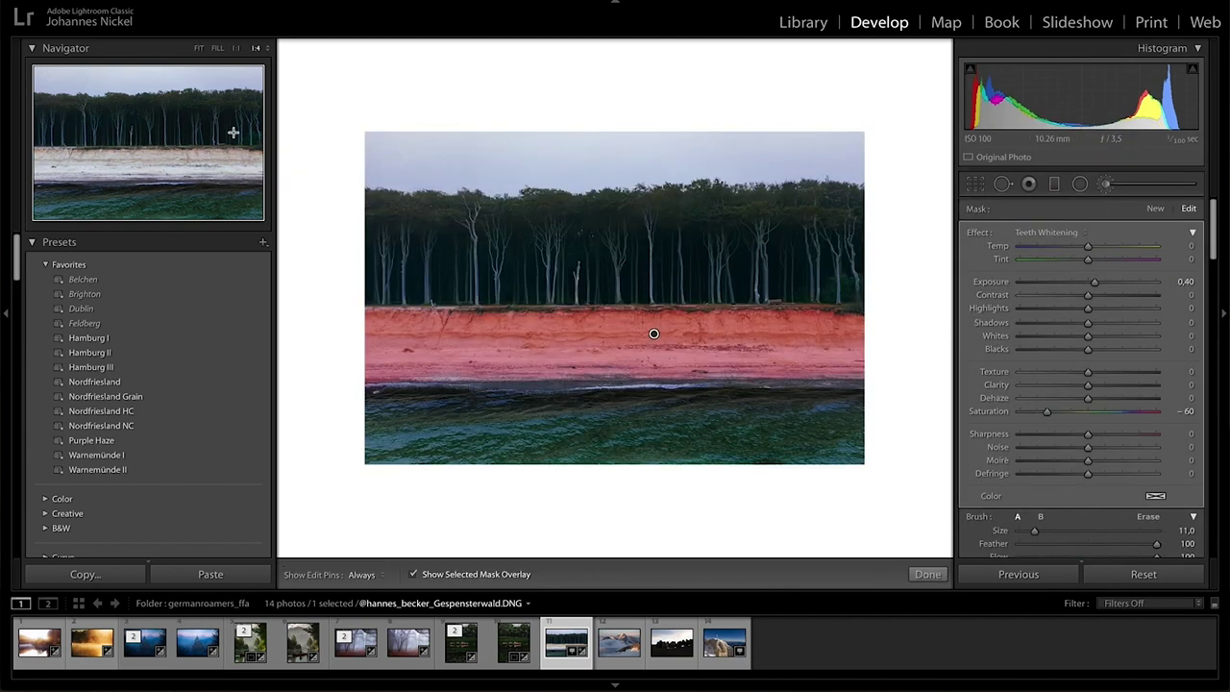
{"action": "left_click", "coordinate": [234, 129]}
{"action": "scroll", "coordinate": [647, 428], "scroll_direction": "down", "scroll_amount": 8}
{"action": "key", "text": "alt"}
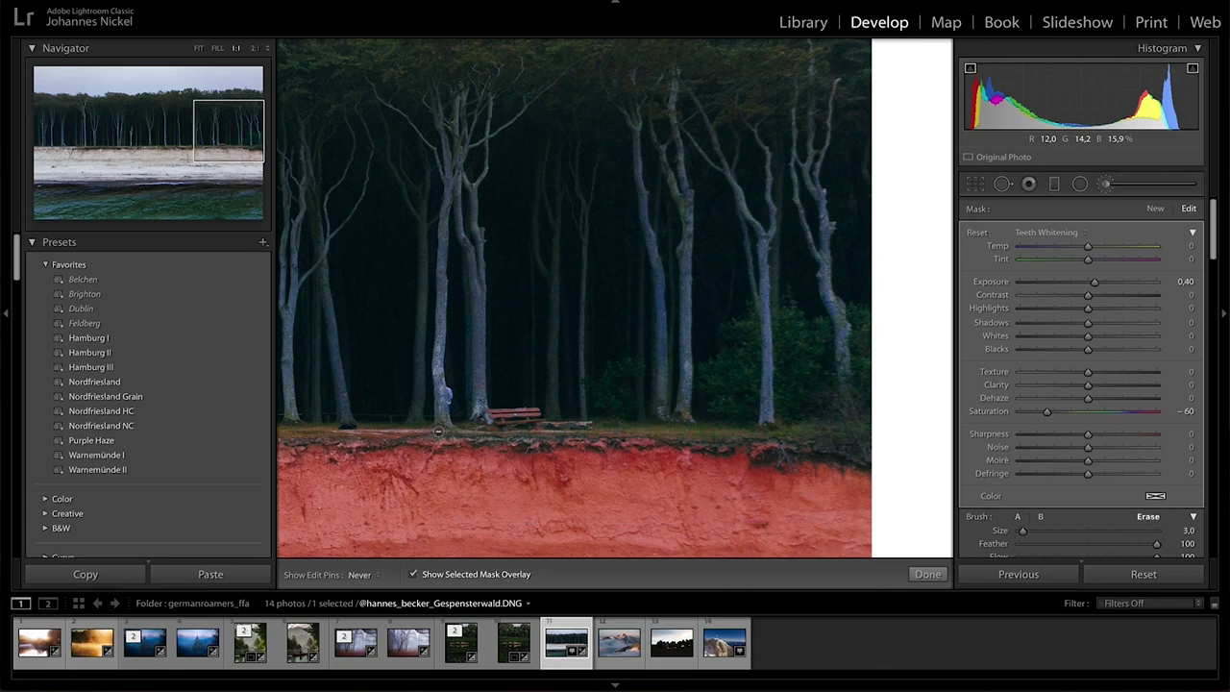
Heal a spot on the tree trunk with Spot Removal, then fit the photo back in view.
{"action": "key", "text": "q"}
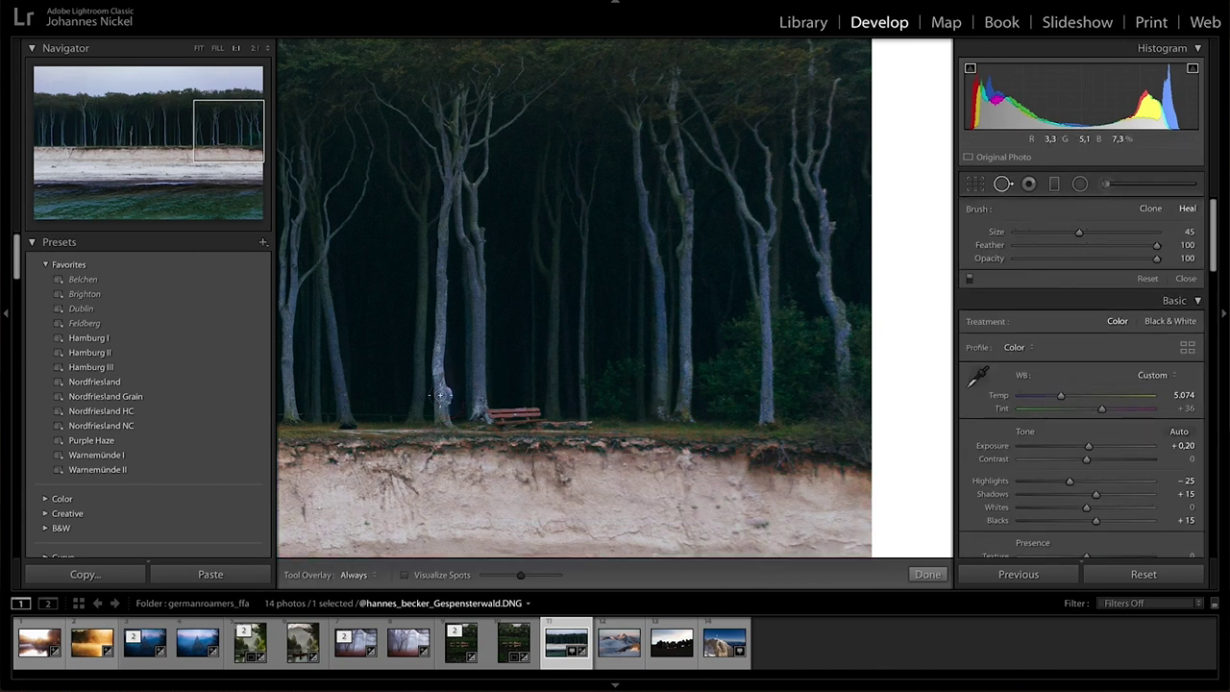
{"action": "key", "text": "super+equal"}
{"action": "right_click", "coordinate": [554, 248]}
{"action": "key", "text": "Escape"}
{"action": "key", "text": "super+minus"}
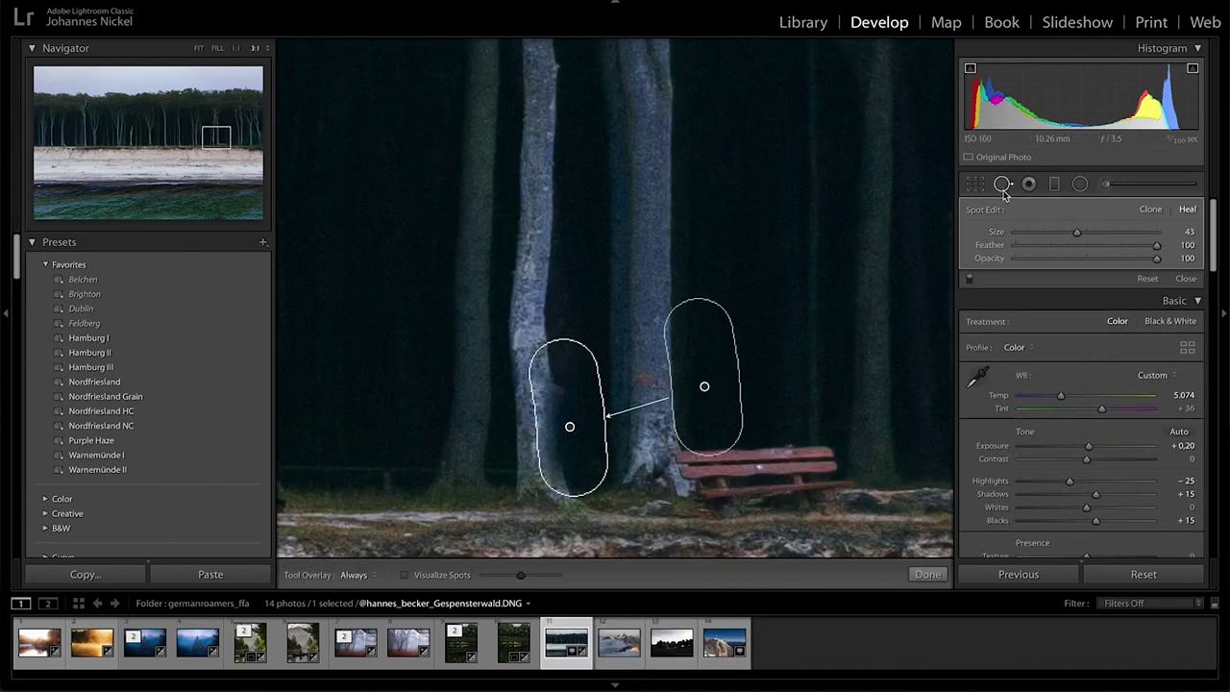
{"action": "key", "text": "q"}
{"action": "key", "text": "super+minus"}
{"action": "key", "text": "super+minus"}
{"action": "left_click", "coordinate": [112, 354]}
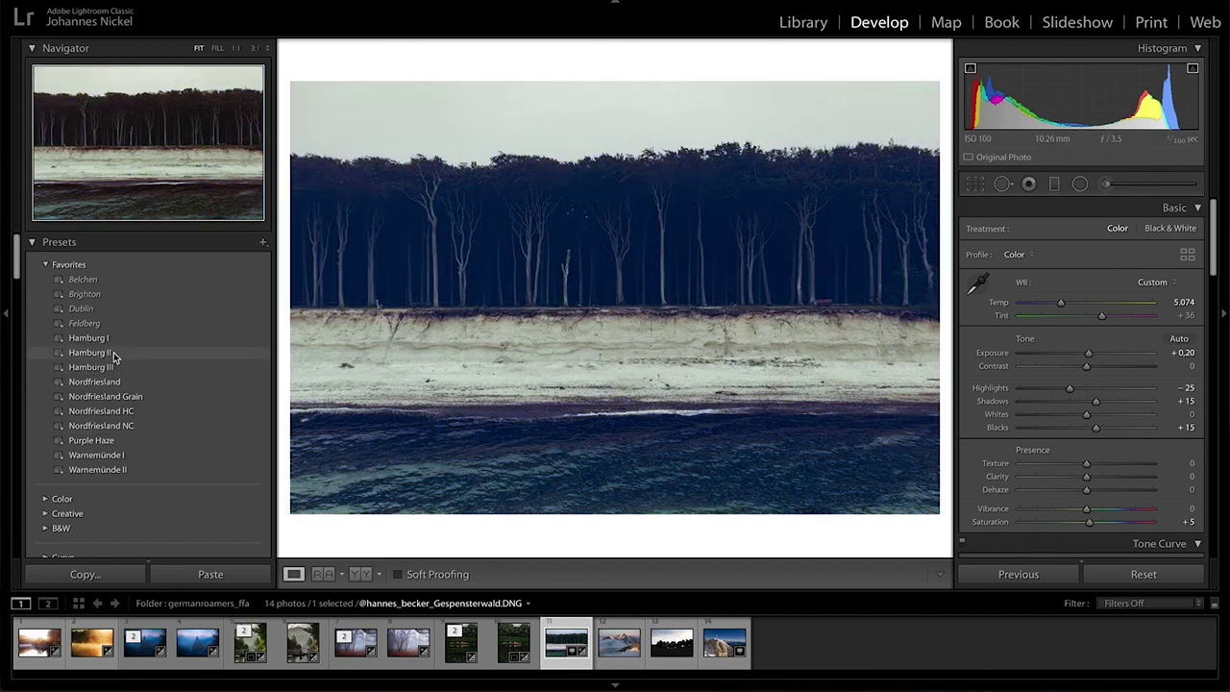
Undo the last aqua hue change, review the spot edits, and select the existing graduated filter.
{"action": "scroll", "coordinate": [1105, 389], "scroll_direction": "down", "scroll_amount": 5}
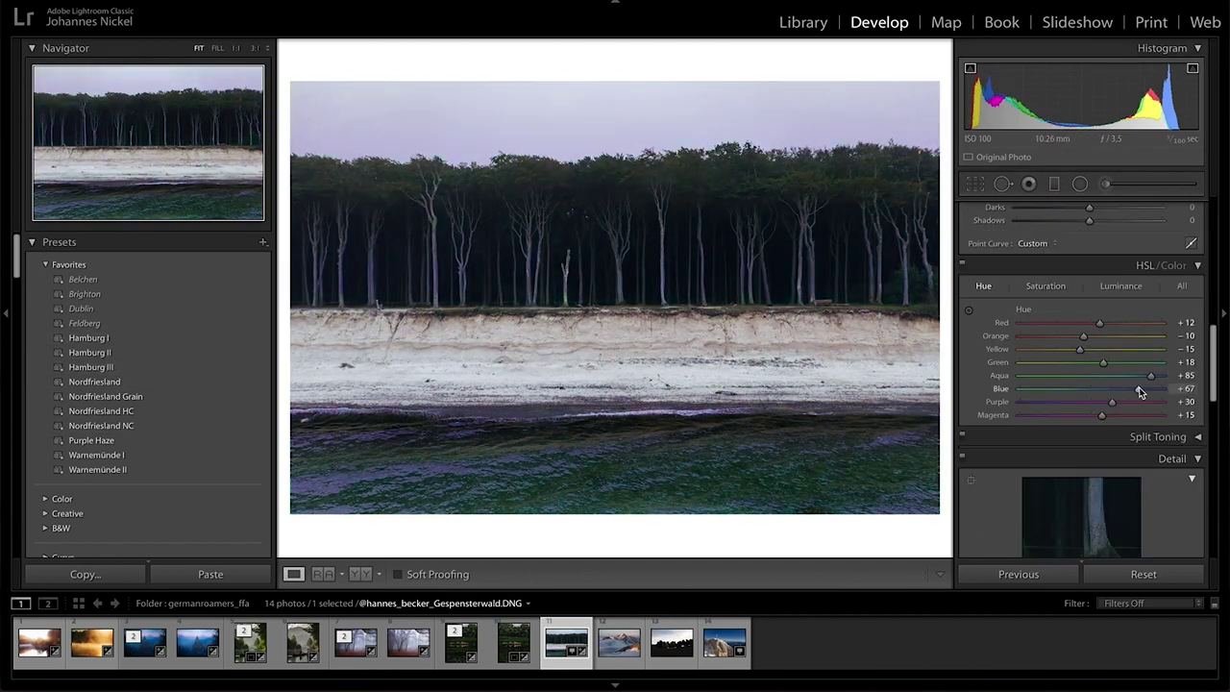
{"action": "key", "text": "super+z"}
{"action": "key", "text": "super+z"}
{"action": "key", "text": "super+z"}
{"action": "left_click", "coordinate": [812, 293]}
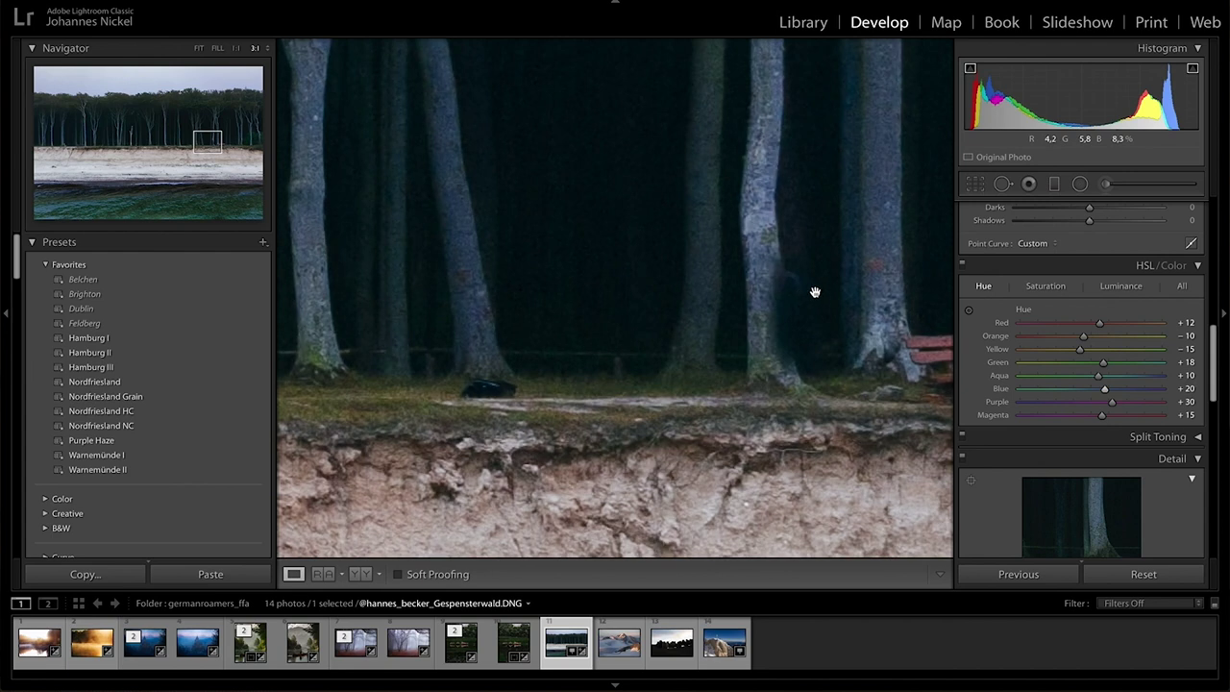
{"action": "key", "text": "q"}
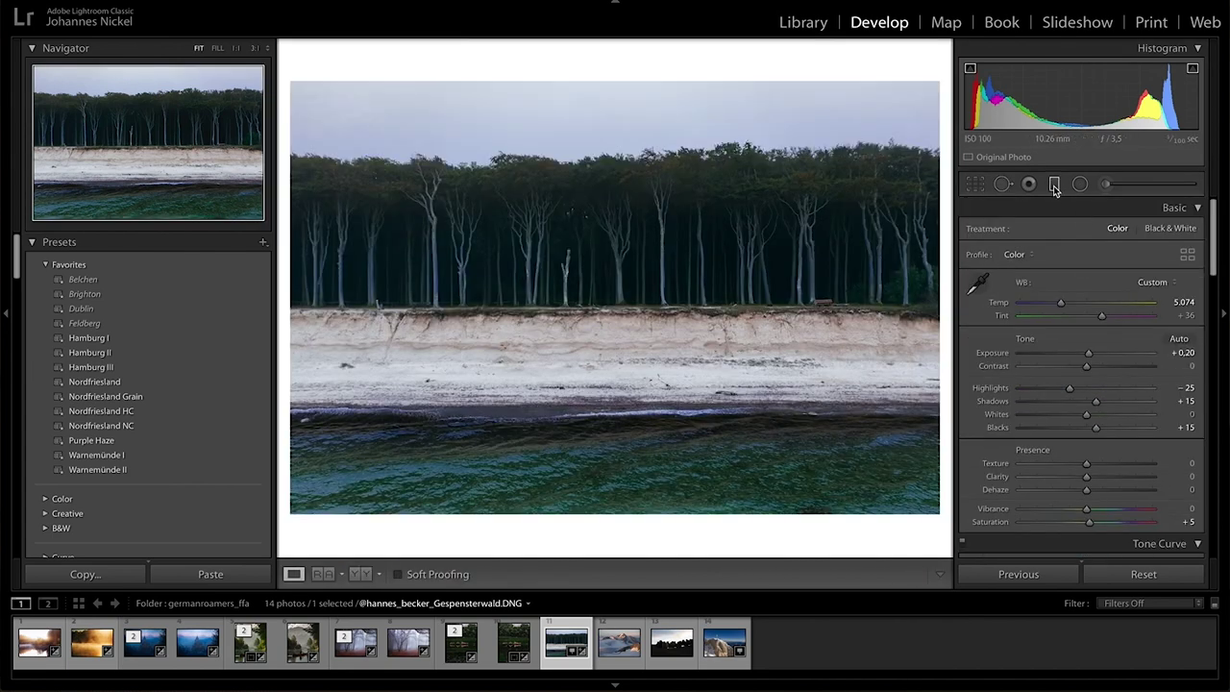
{"action": "left_click", "coordinate": [405, 574]}
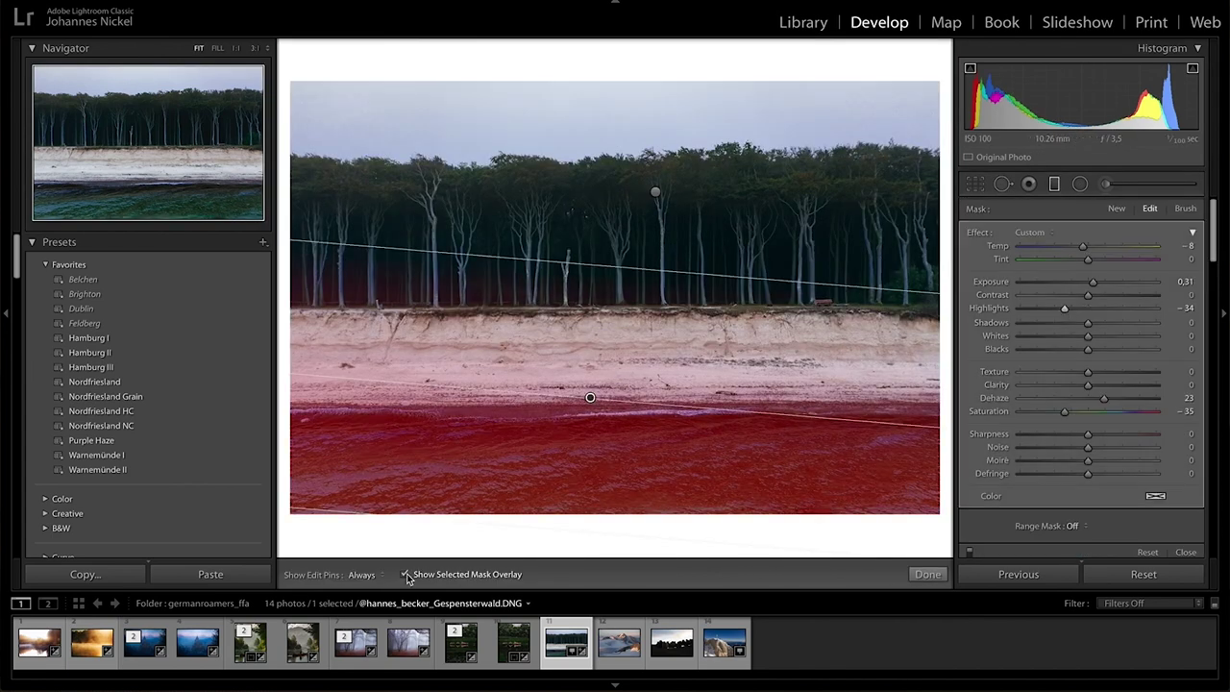
{"action": "left_click", "coordinate": [405, 575]}
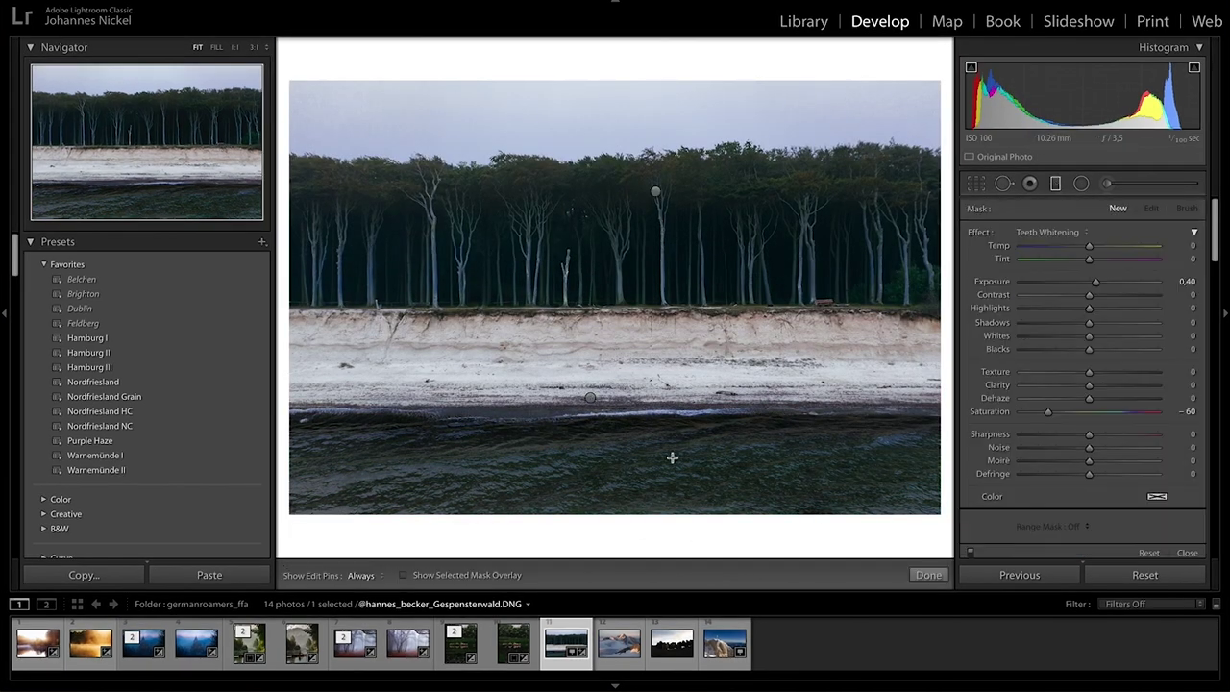
{"action": "left_click", "coordinate": [590, 396]}
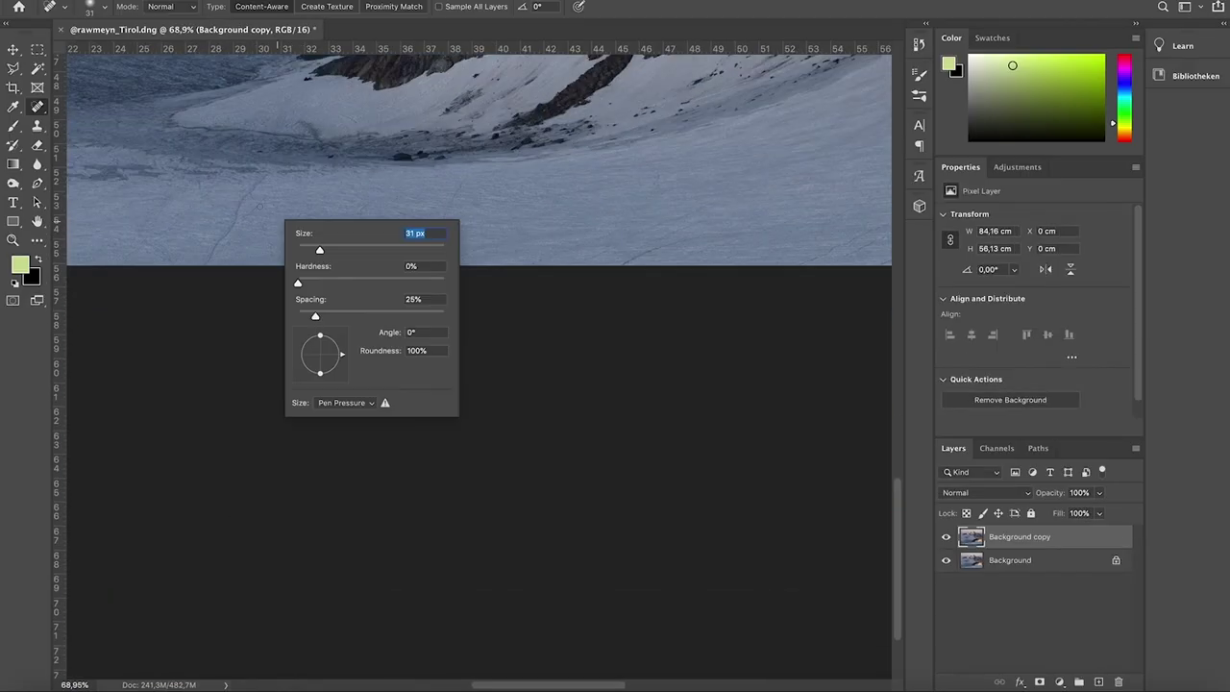
Heal a blemish in the snow with the Spot Healing Brush, then look over the image.
{"action": "left_click_drag", "start_coordinate": [243, 227], "coordinate": [270, 198]}
{"action": "scroll", "coordinate": [471, 365], "scroll_direction": "right", "scroll_amount": 5}
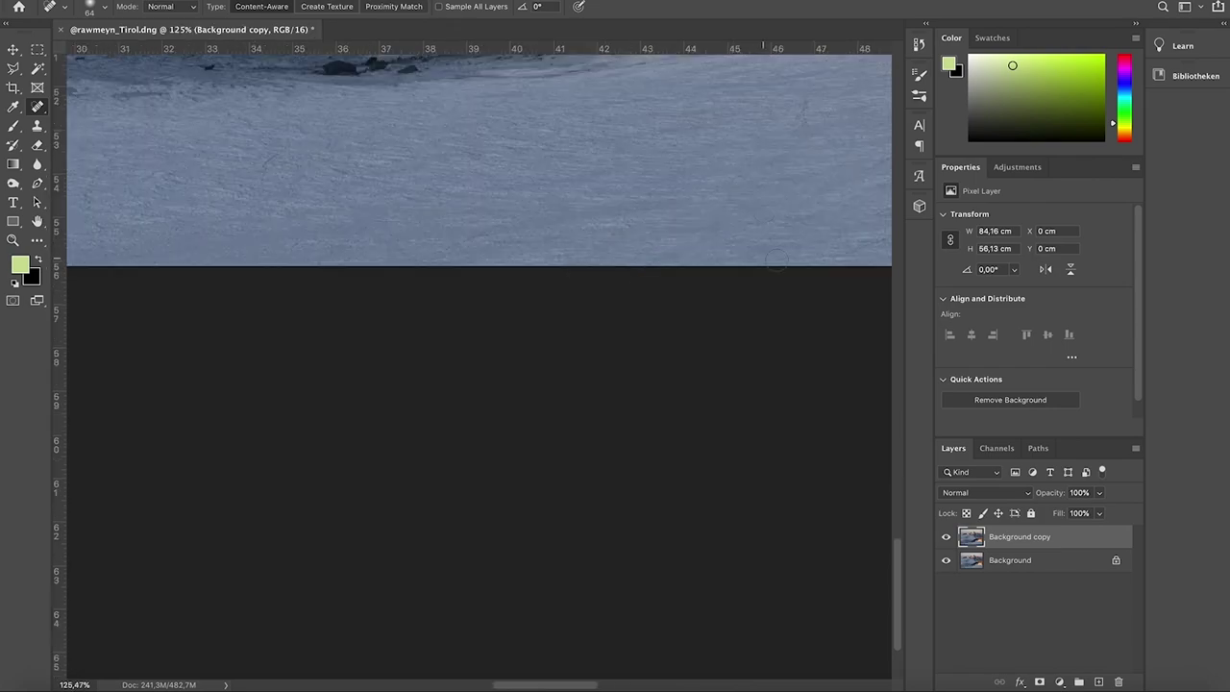
{"action": "scroll", "coordinate": [471, 365], "scroll_direction": "up", "scroll_amount": 3}
{"action": "scroll", "coordinate": [471, 365], "scroll_direction": "down", "scroll_amount": 5}
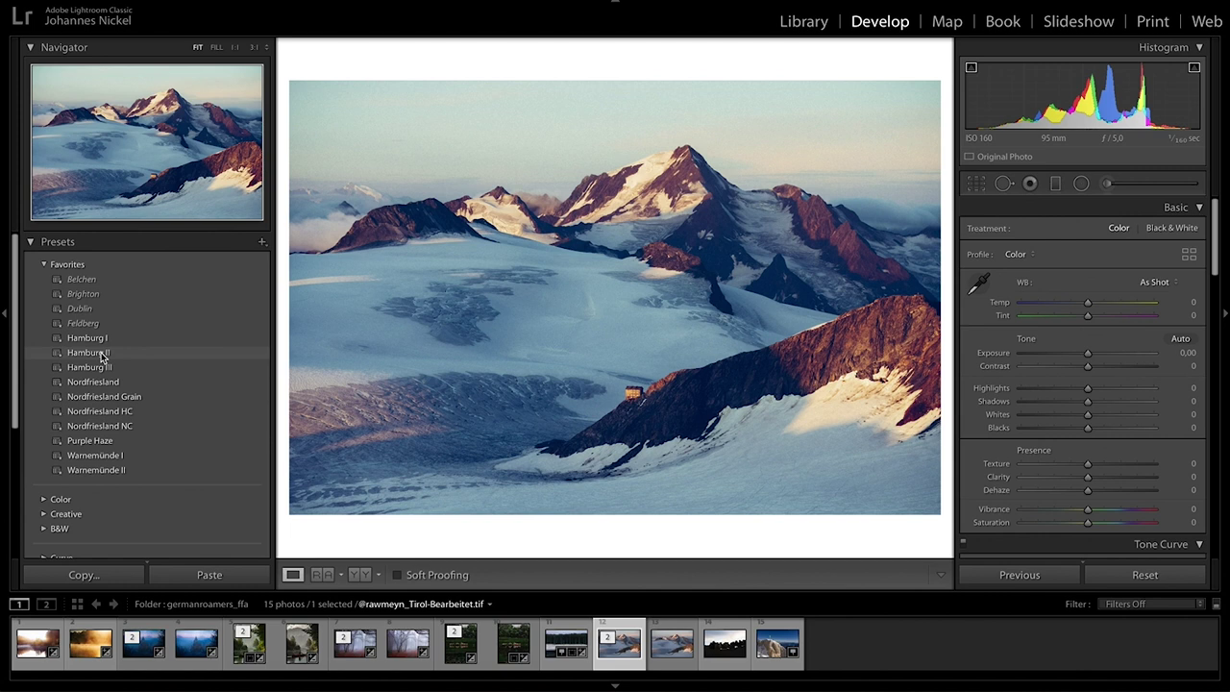
Apply the Hamburg II preset and crop the glacier photo with a slight rotation.
{"action": "left_click", "coordinate": [103, 352]}
{"action": "left_click", "coordinate": [977, 184]}
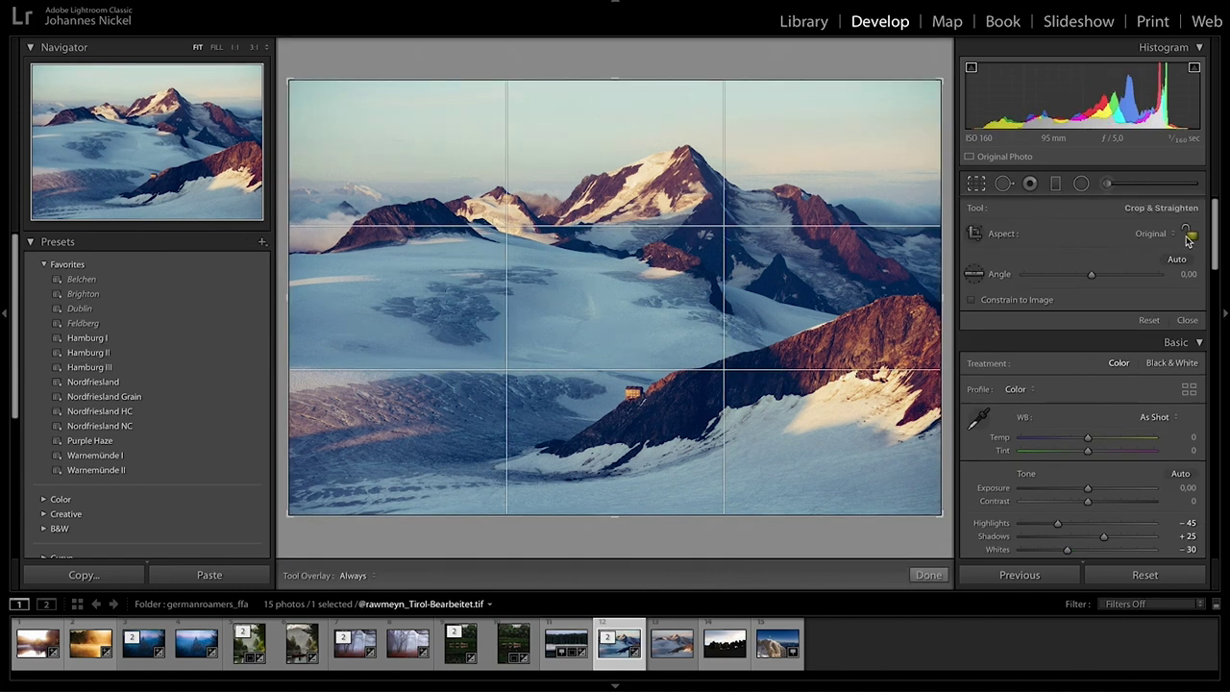
{"action": "left_click_drag", "start_coordinate": [947, 293], "coordinate": [927, 288]}
{"action": "left_click_drag", "start_coordinate": [648, 136], "coordinate": [626, 88]}
{"action": "key", "text": "Return"}
In the Basic panel's Tone section, set Whites to −27 and Blacks to +13.
{"action": "scroll", "coordinate": [1110, 403], "scroll_direction": "down", "scroll_amount": 10}
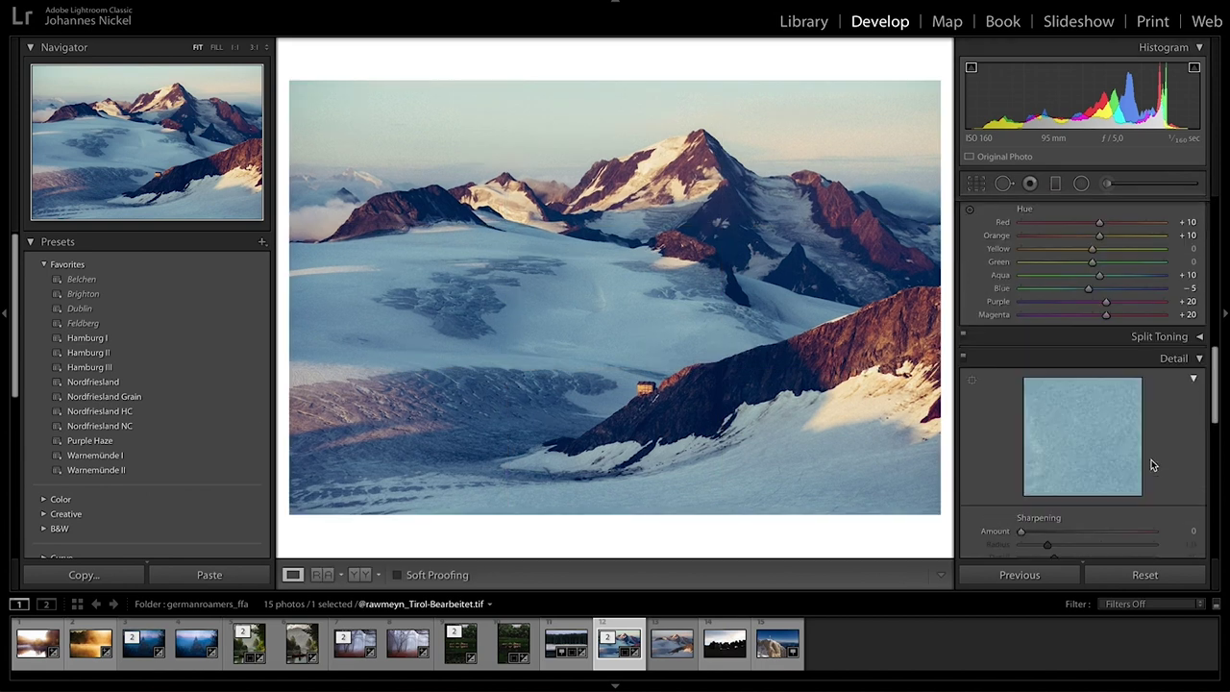
{"action": "scroll", "coordinate": [1108, 403], "scroll_direction": "down", "scroll_amount": 1}
{"action": "left_click_drag", "start_coordinate": [1060, 493], "coordinate": [1046, 493]}
{"action": "left_click_drag", "start_coordinate": [1073, 506], "coordinate": [1046, 507]}
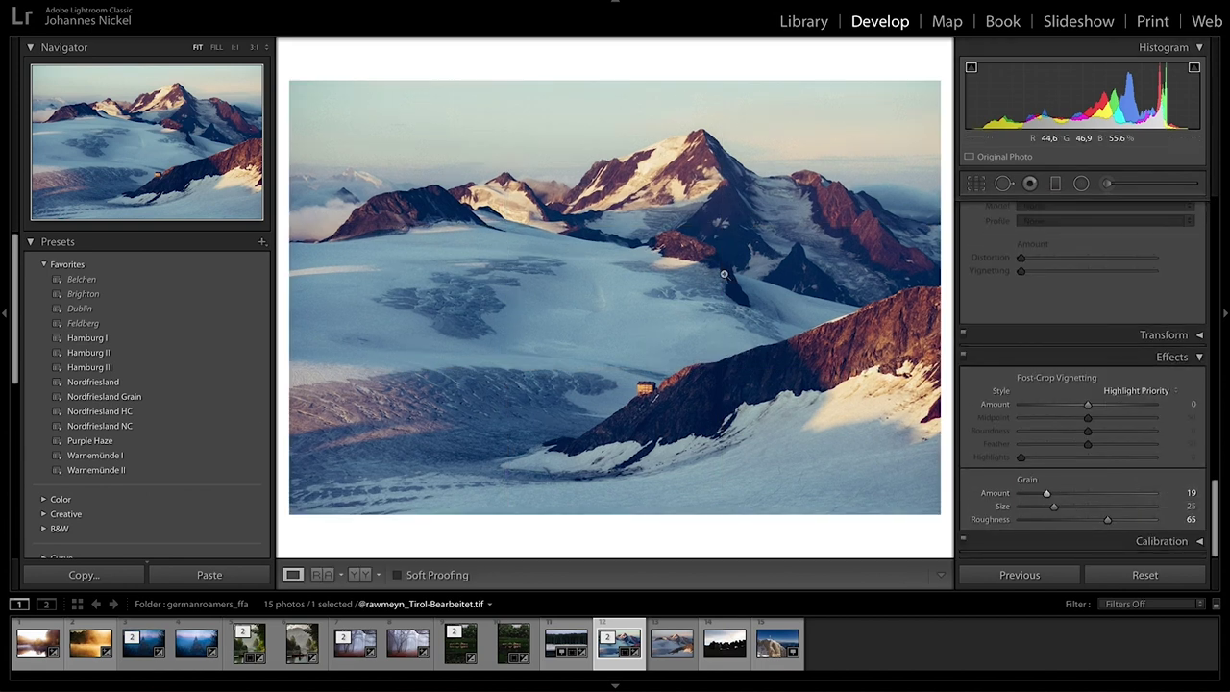
{"action": "scroll", "coordinate": [1052, 270], "scroll_direction": "up", "scroll_amount": 8}
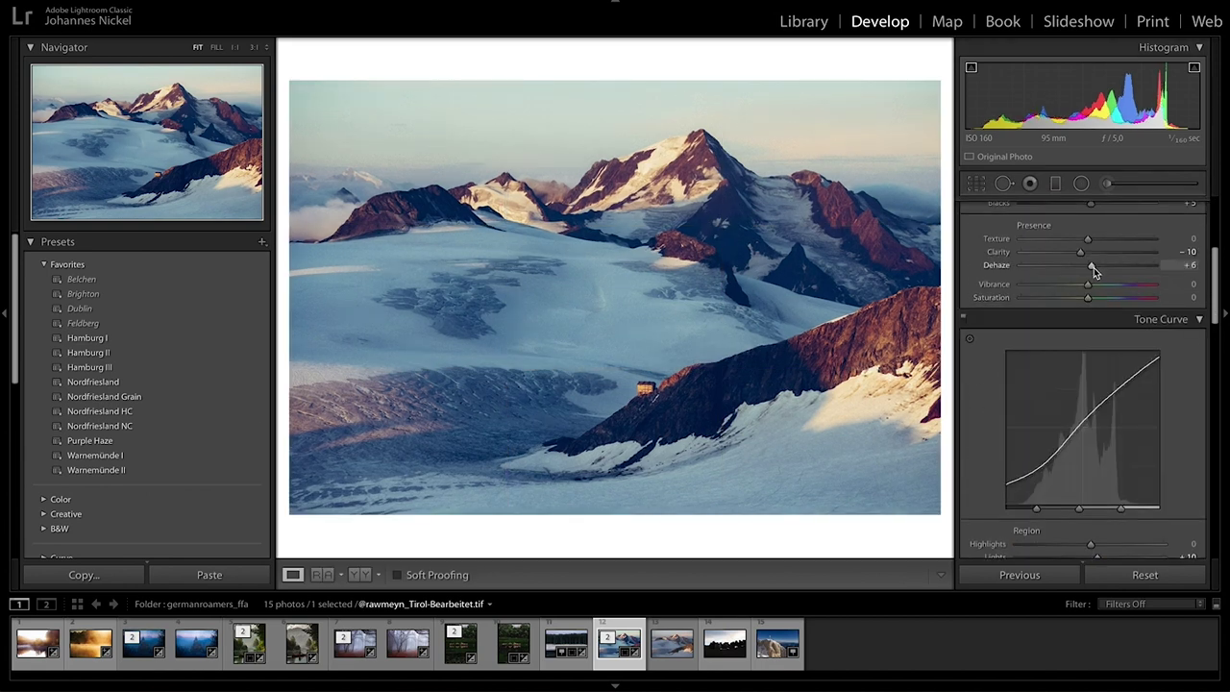
{"action": "scroll", "coordinate": [1105, 288], "scroll_direction": "up", "scroll_amount": 3}
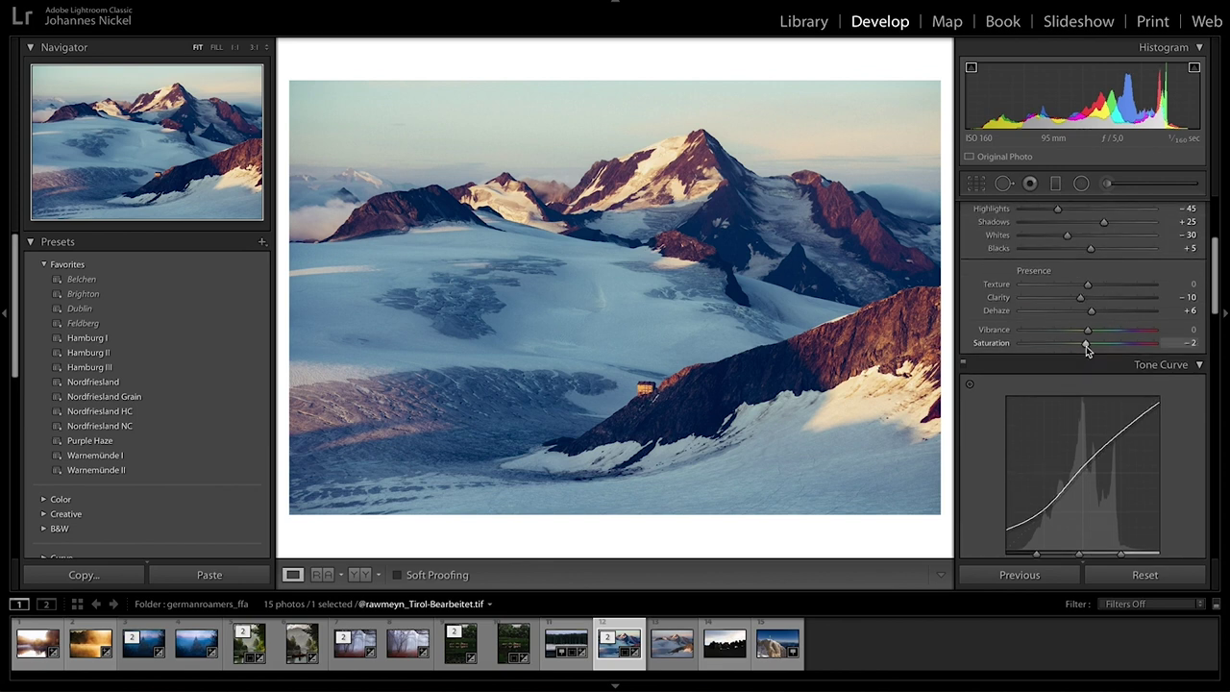
{"action": "scroll", "coordinate": [1095, 375], "scroll_direction": "up", "scroll_amount": 10}
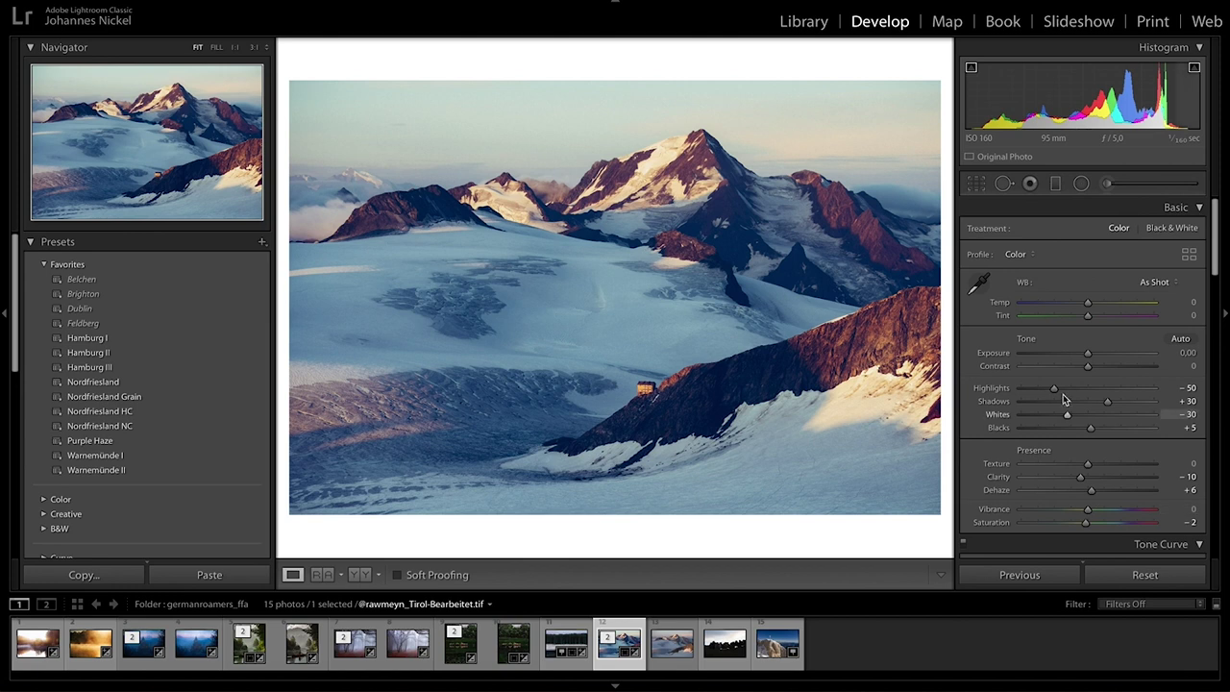
{"action": "left_click_drag", "start_coordinate": [1090, 429], "coordinate": [1088, 429]}
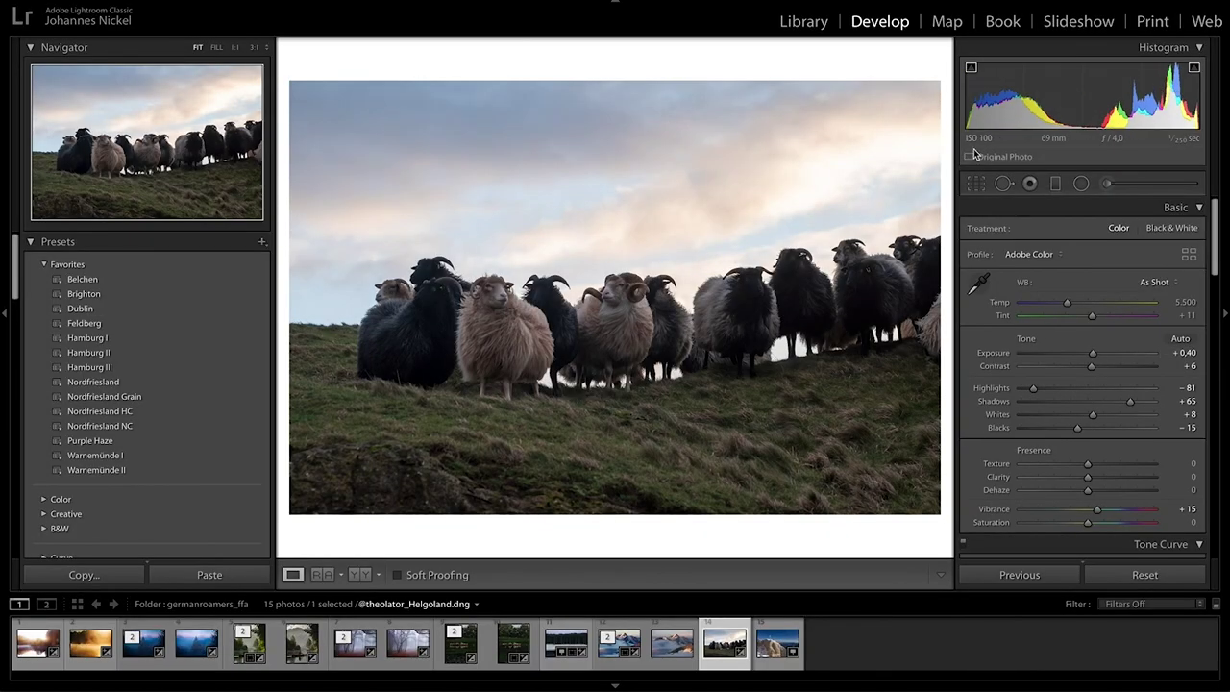
Crop the sheep photo, trimming its top and right edges.
{"action": "key", "text": "r"}
{"action": "left_click_drag", "start_coordinate": [941, 79], "coordinate": [901, 110]}
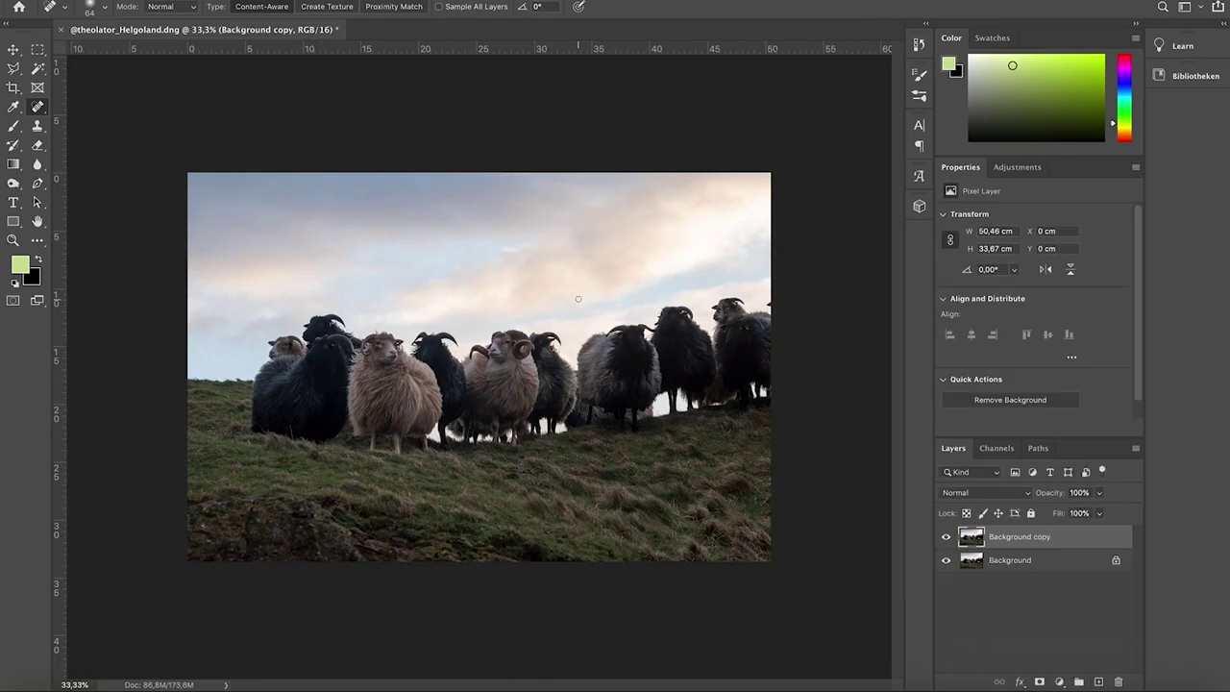
{"action": "scroll", "coordinate": [480, 288], "scroll_direction": "up", "scroll_amount": 5}
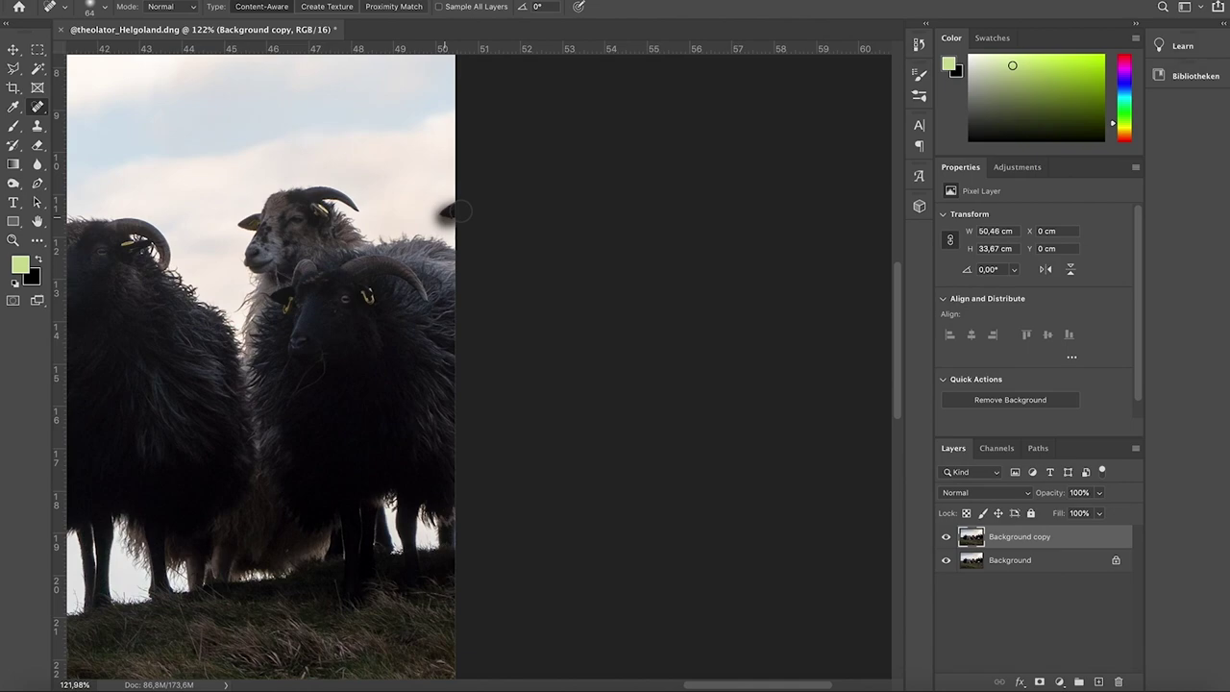
{"action": "scroll", "coordinate": [485, 414], "scroll_direction": "down", "scroll_amount": 4}
{"action": "scroll", "coordinate": [485, 414], "scroll_direction": "up", "scroll_amount": 5}
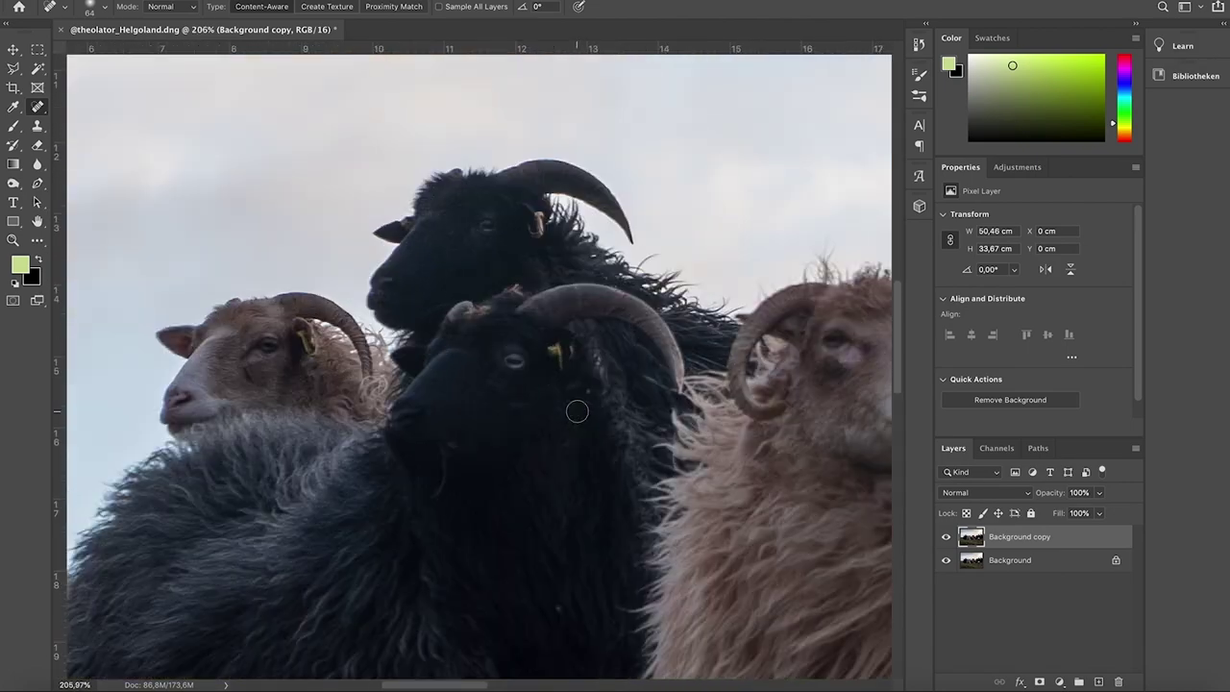
Heal spots with a size-32 healing brush and save the retouched copy back to Lightroom.
{"action": "right_click", "coordinate": [574, 412]}
{"action": "scroll", "coordinate": [462, 452], "scroll_direction": "right", "scroll_amount": 15}
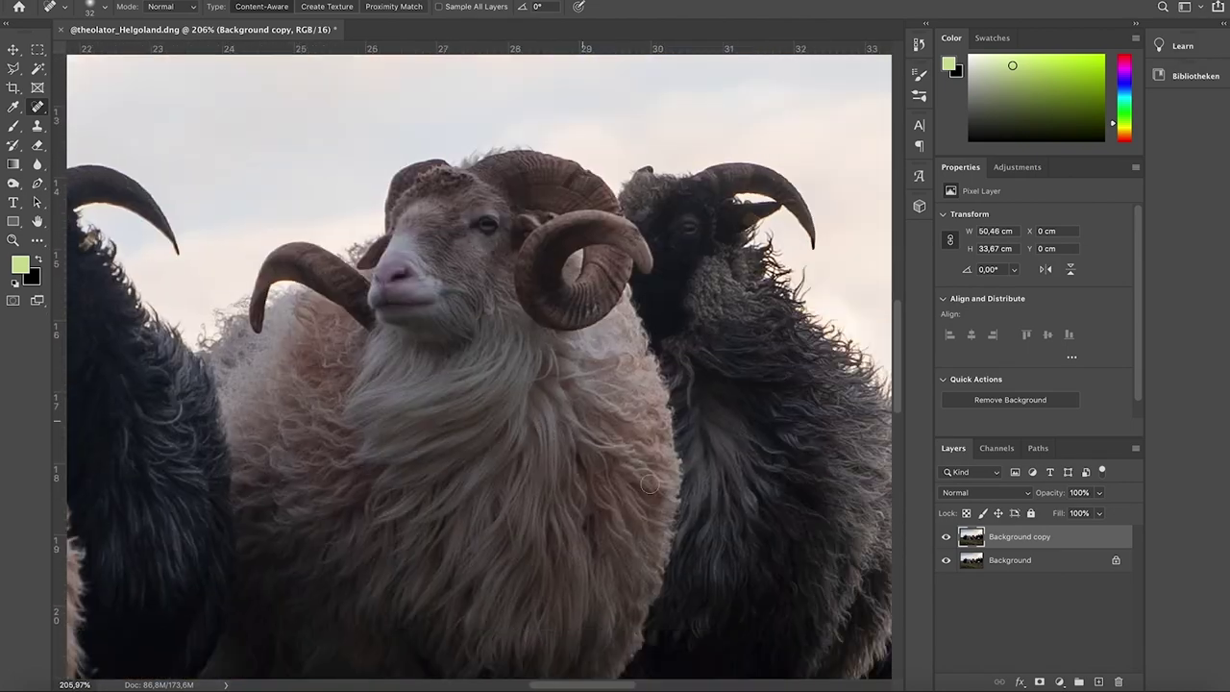
{"action": "scroll", "coordinate": [625, 308], "scroll_direction": "down", "scroll_amount": 10}
{"action": "key", "text": "ctrl+0"}
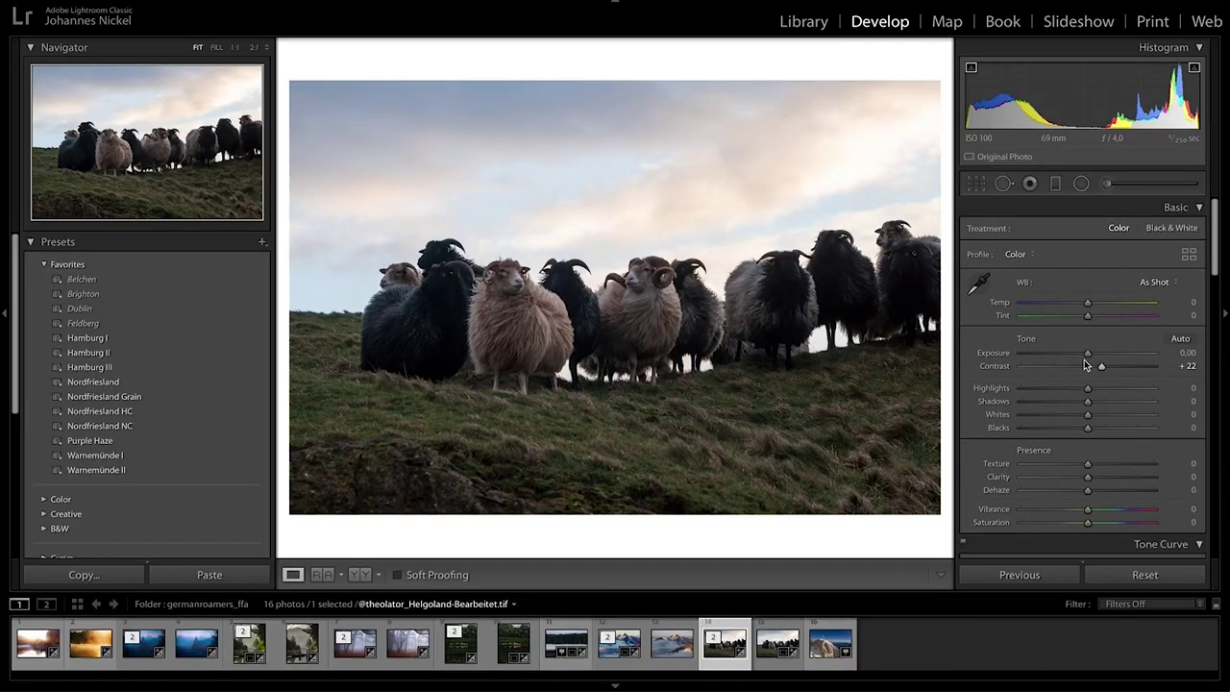
Add a graduated filter with the Exposure effect across the foreground grass.
{"action": "key", "text": "m"}
{"action": "left_click", "coordinate": [1030, 231]}
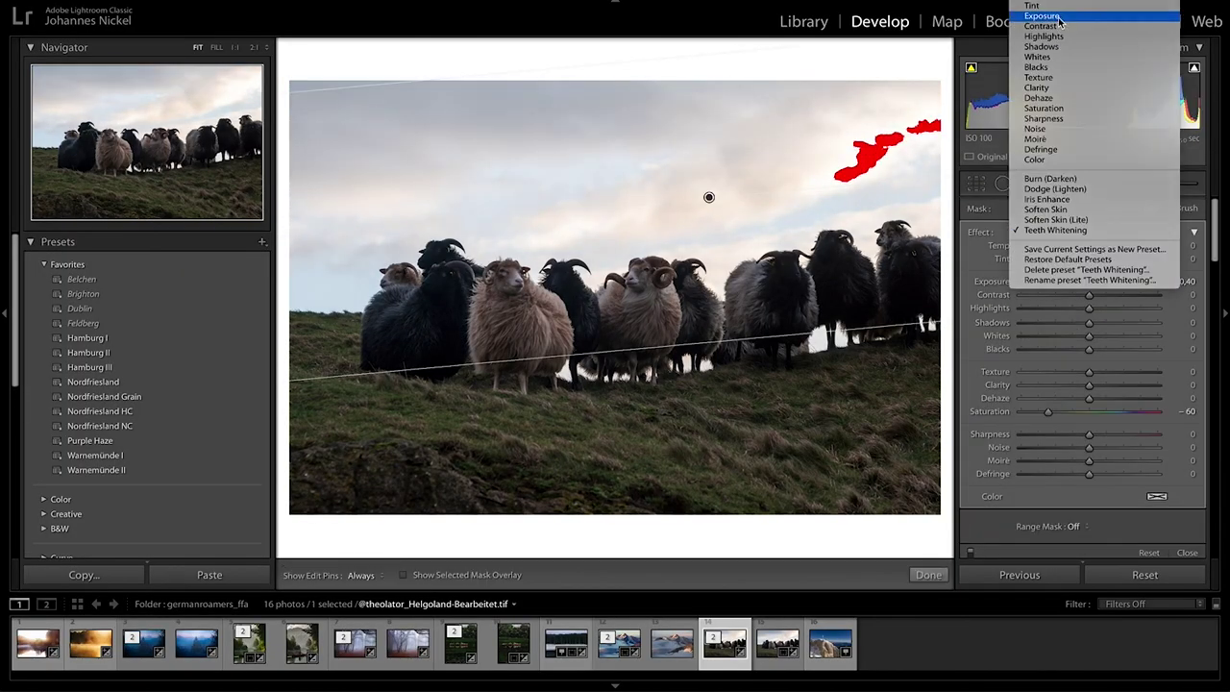
{"action": "left_click", "coordinate": [1095, 252]}
{"action": "left_click", "coordinate": [1035, 248]}
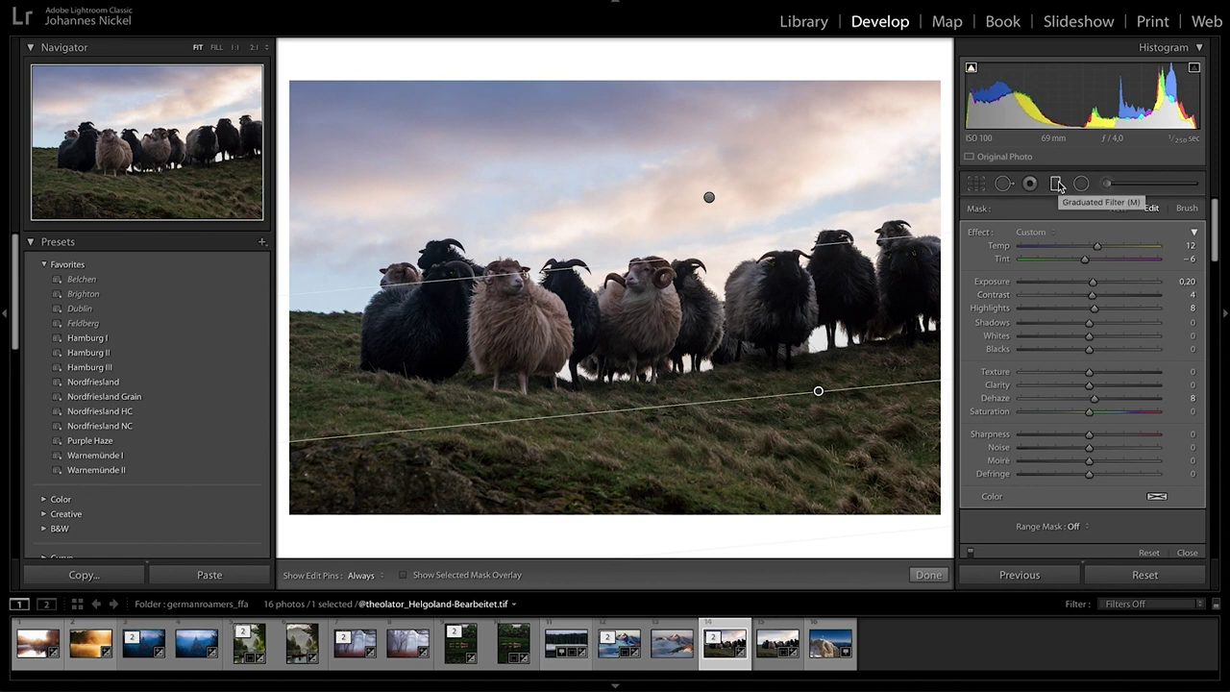
Brush over the pale sheep, brightening it and adding dehaze.
{"action": "left_click", "coordinate": [1106, 183]}
{"action": "key", "text": "z"}
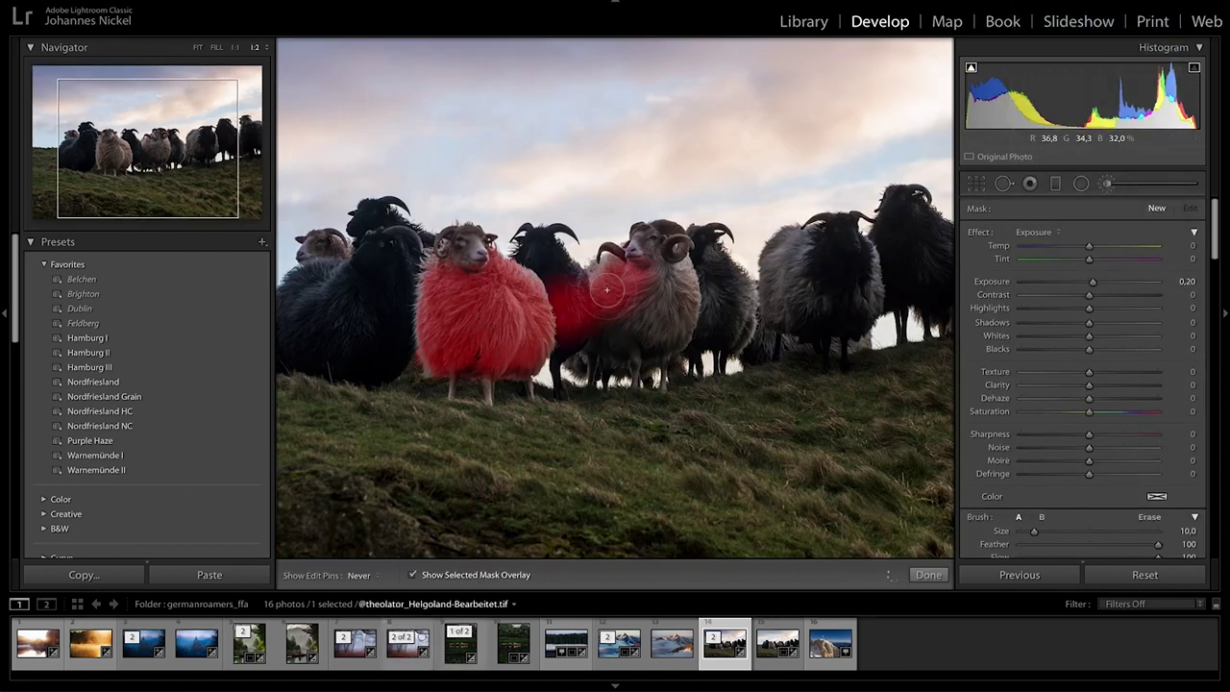
{"action": "key", "text": "ctrl+z"}
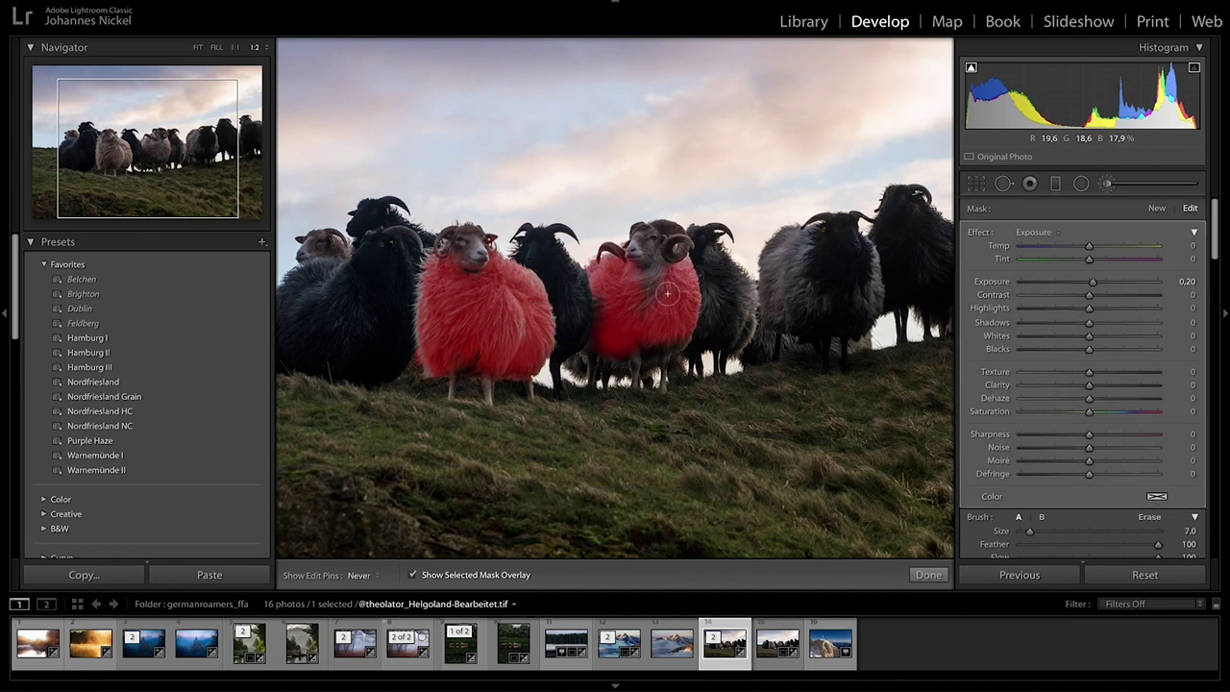
{"action": "key", "text": "o"}
{"action": "left_click_drag", "start_coordinate": [1093, 281], "coordinate": [1107, 285]}
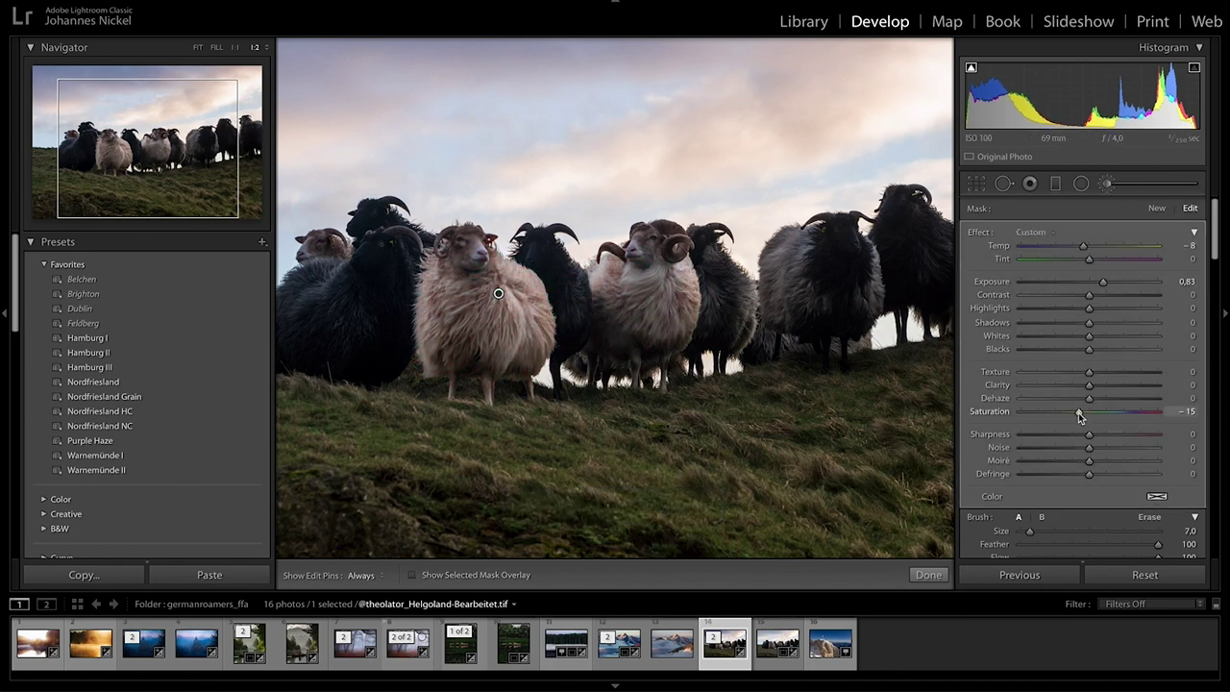
{"action": "left_click_drag", "start_coordinate": [1093, 405], "coordinate": [1094, 400]}
{"action": "left_click_drag", "start_coordinate": [1105, 282], "coordinate": [1116, 285]}
{"action": "key", "text": "z"}
{"action": "key", "text": "h"}
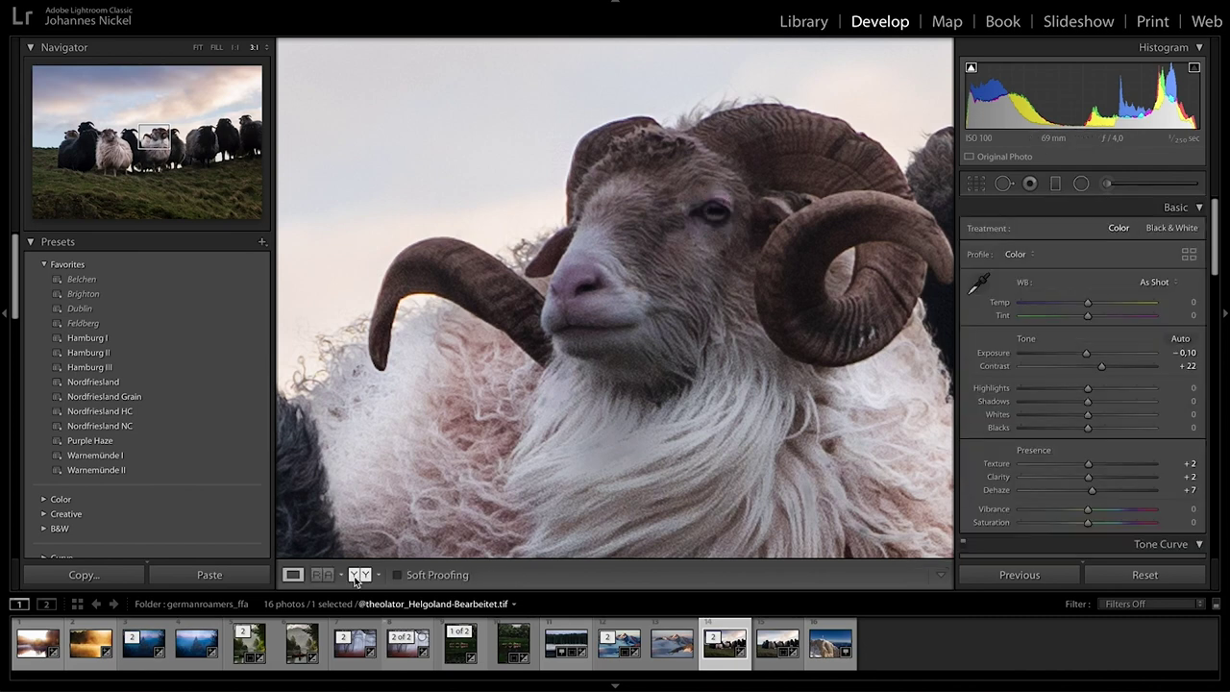
Compare before and after, then darken the photo slightly and reduce its saturation.
{"action": "left_click", "coordinate": [354, 575]}
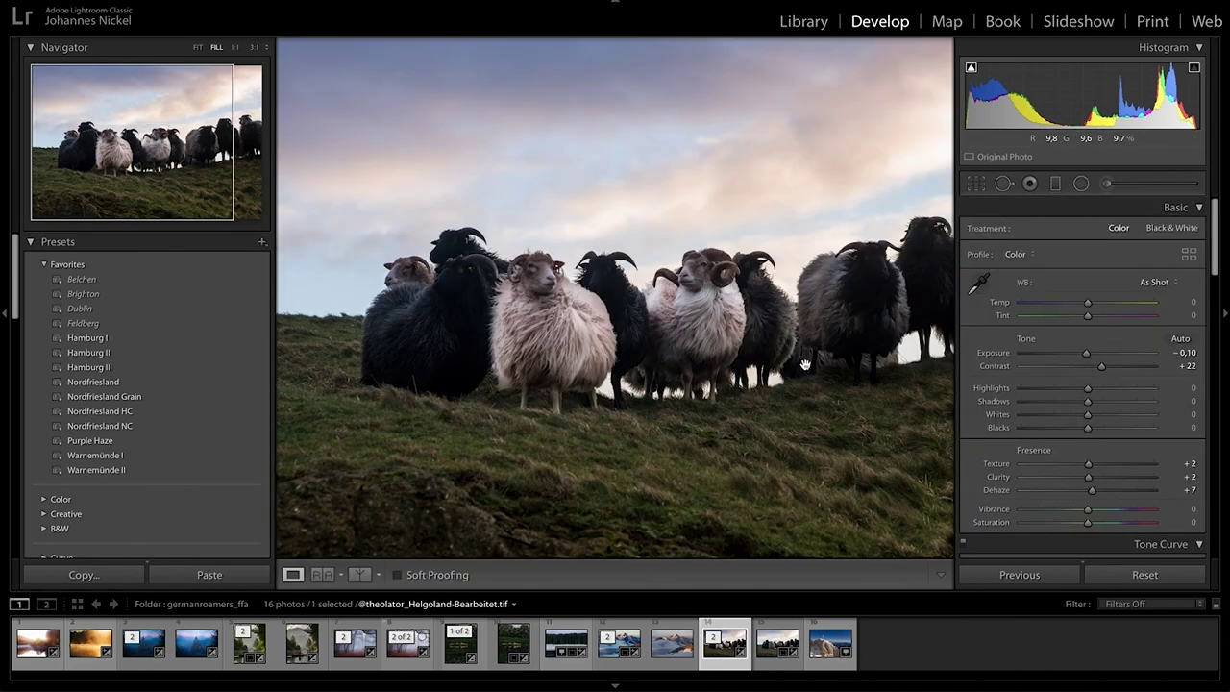
{"action": "left_click_drag", "start_coordinate": [1086, 354], "coordinate": [1084, 355]}
{"action": "left_click_drag", "start_coordinate": [1088, 522], "coordinate": [1082, 527]}
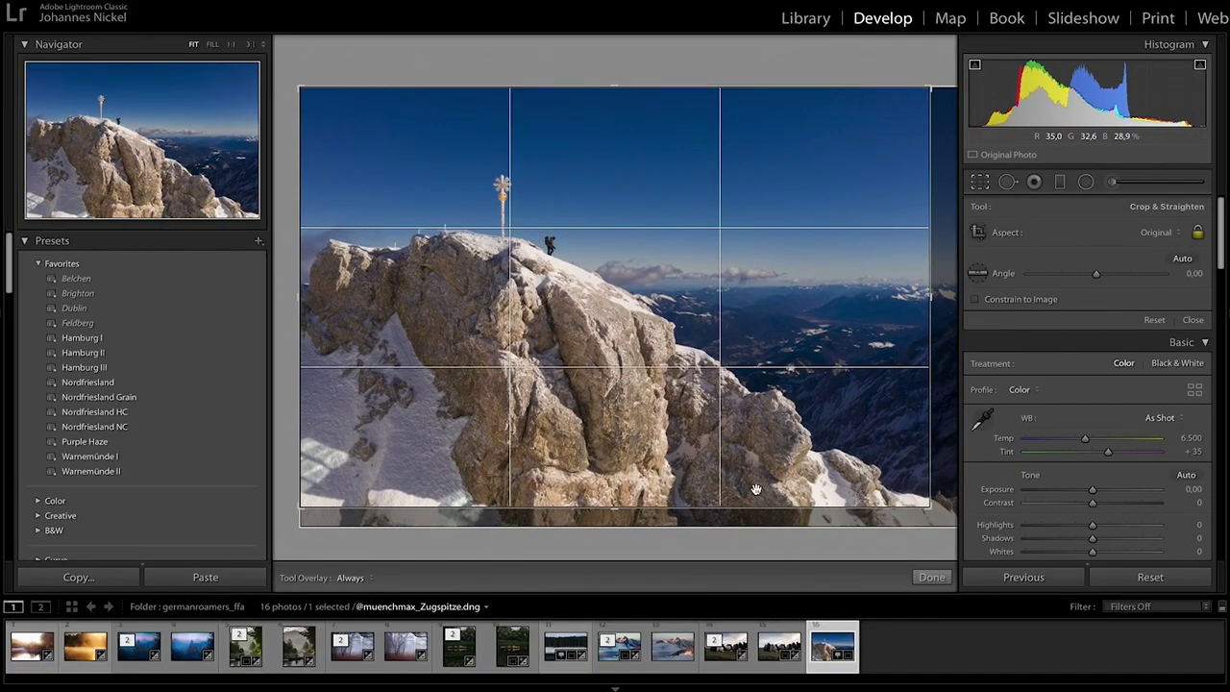
Reposition the Zugspitze summit photo within the crop and commit it.
{"action": "left_click_drag", "start_coordinate": [613, 392], "coordinate": [629, 394]}
{"action": "key", "text": "Return"}
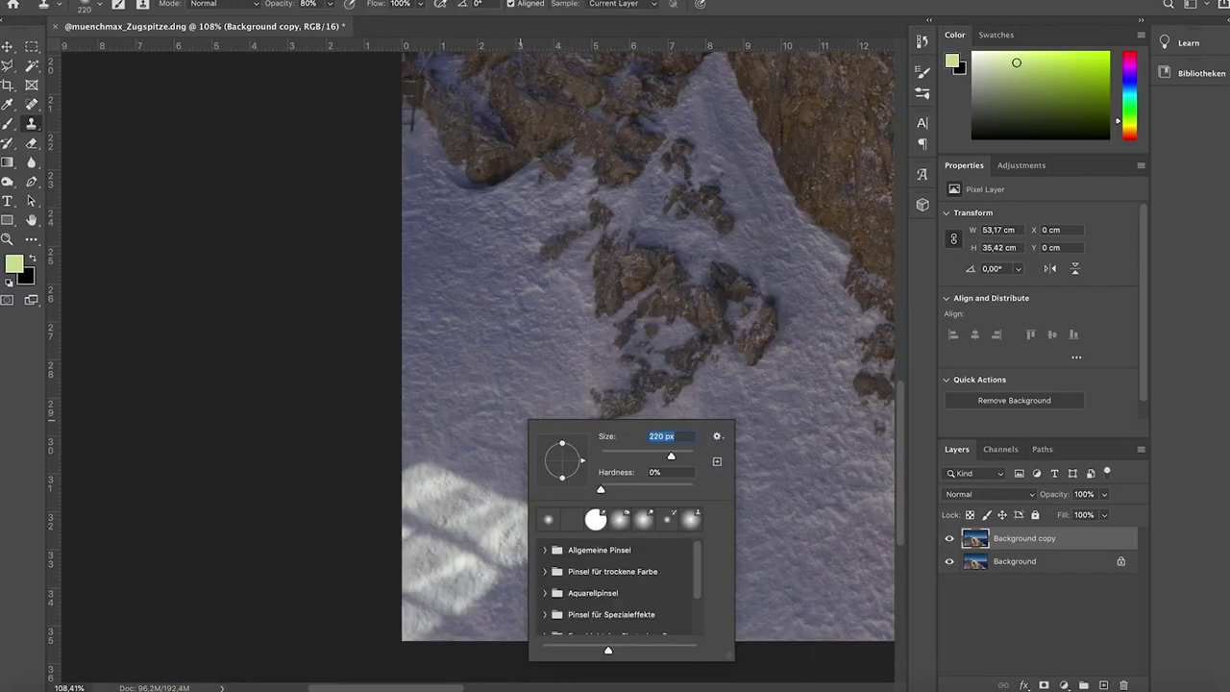
Clone snow over the shadow stripes and the sunlit patch in the lower-left snow.
{"action": "key", "text": "Return"}
{"action": "mouse_move", "coordinate": [461, 481]}
{"action": "left_mouse_down"}
{"action": "mouse_move", "coordinate": [443, 607]}
{"action": "mouse_move", "coordinate": [428, 634]}
{"action": "left_mouse_up"}
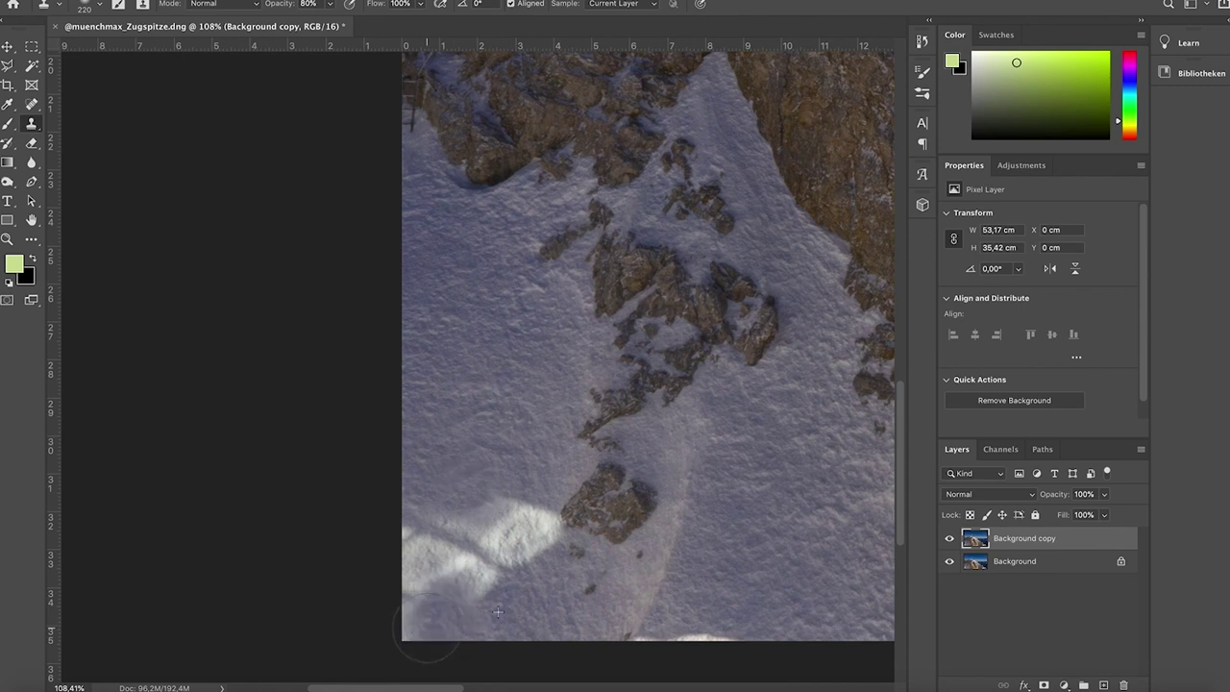
{"action": "right_click", "coordinate": [480, 538]}
{"action": "key", "text": "Return"}
{"action": "left_click_drag", "start_coordinate": [490, 538], "coordinate": [548, 524]}
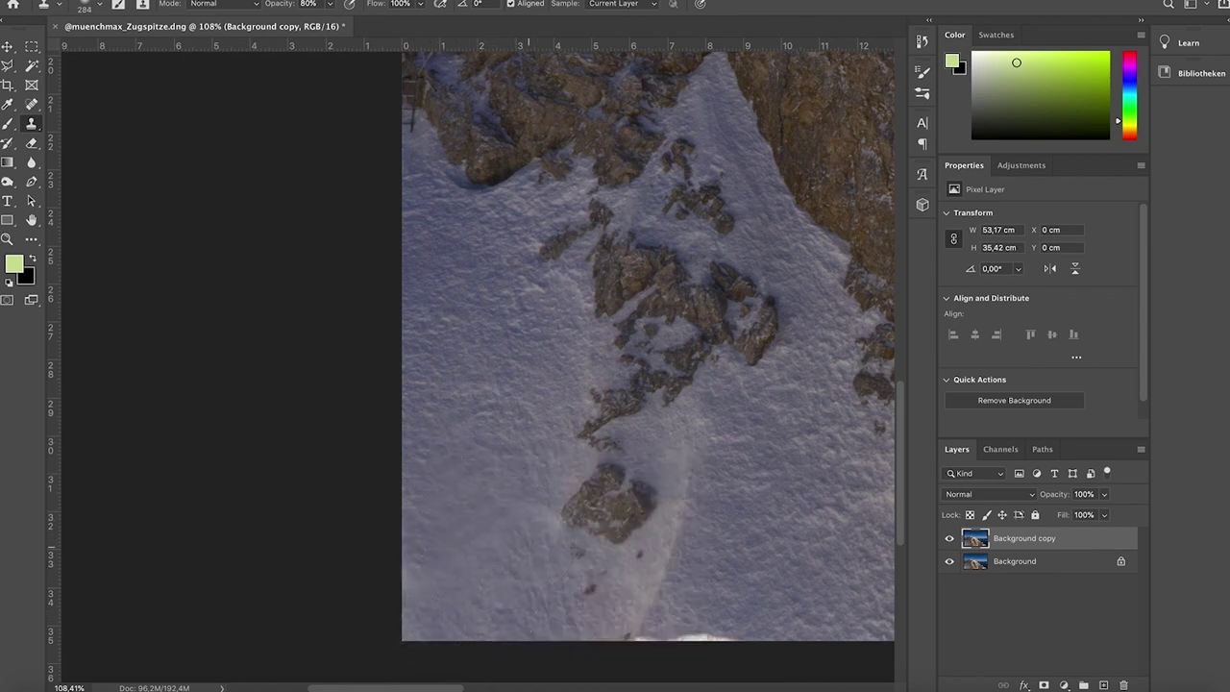
{"action": "scroll", "coordinate": [815, 529], "scroll_direction": "down", "scroll_amount": 4}
{"action": "scroll", "coordinate": [815, 528], "scroll_direction": "up", "scroll_amount": 5}
Switch to the Spot Healing Brush and save the retouched summit photo.
{"action": "key", "text": "j"}
{"action": "scroll", "coordinate": [359, 521], "scroll_direction": "down", "scroll_amount": 3}
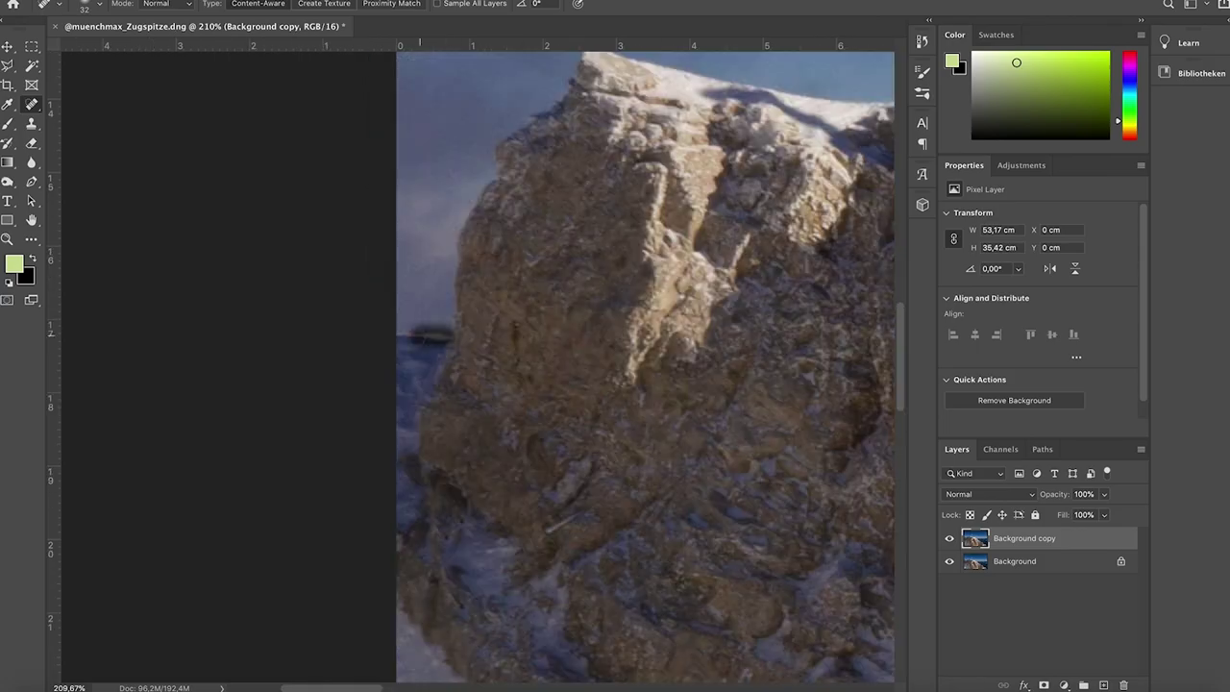
{"action": "scroll", "coordinate": [477, 365], "scroll_direction": "down", "scroll_amount": 5}
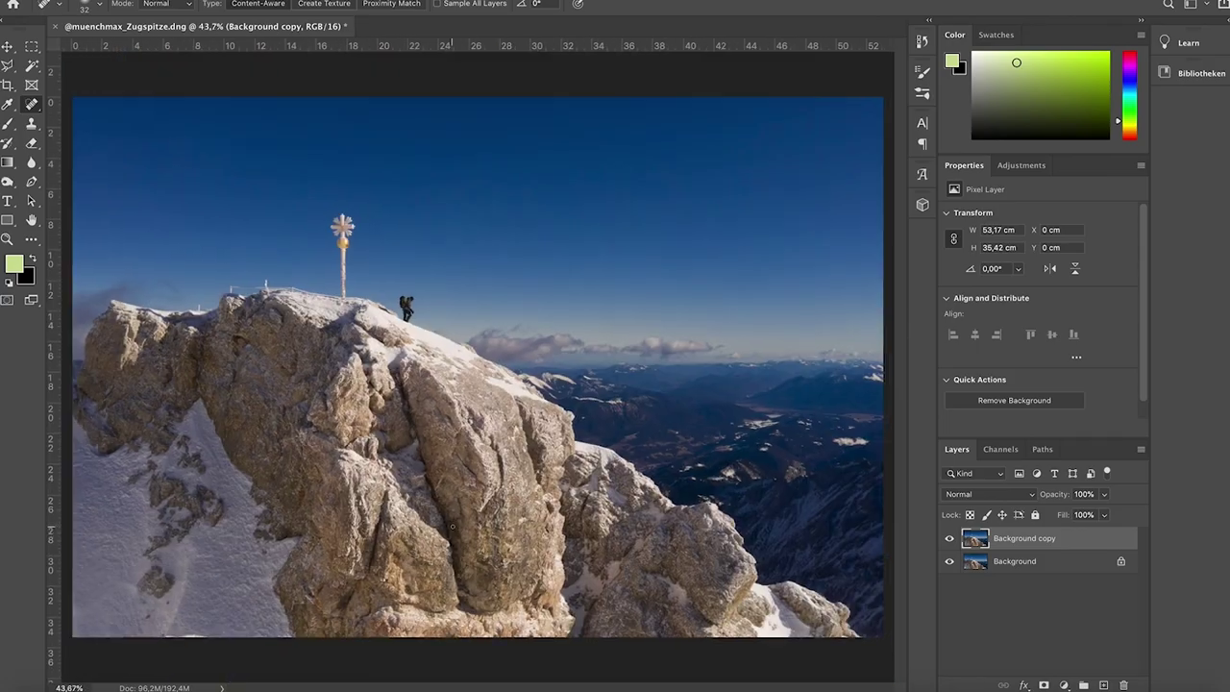
{"action": "key", "text": "ctrl+s"}
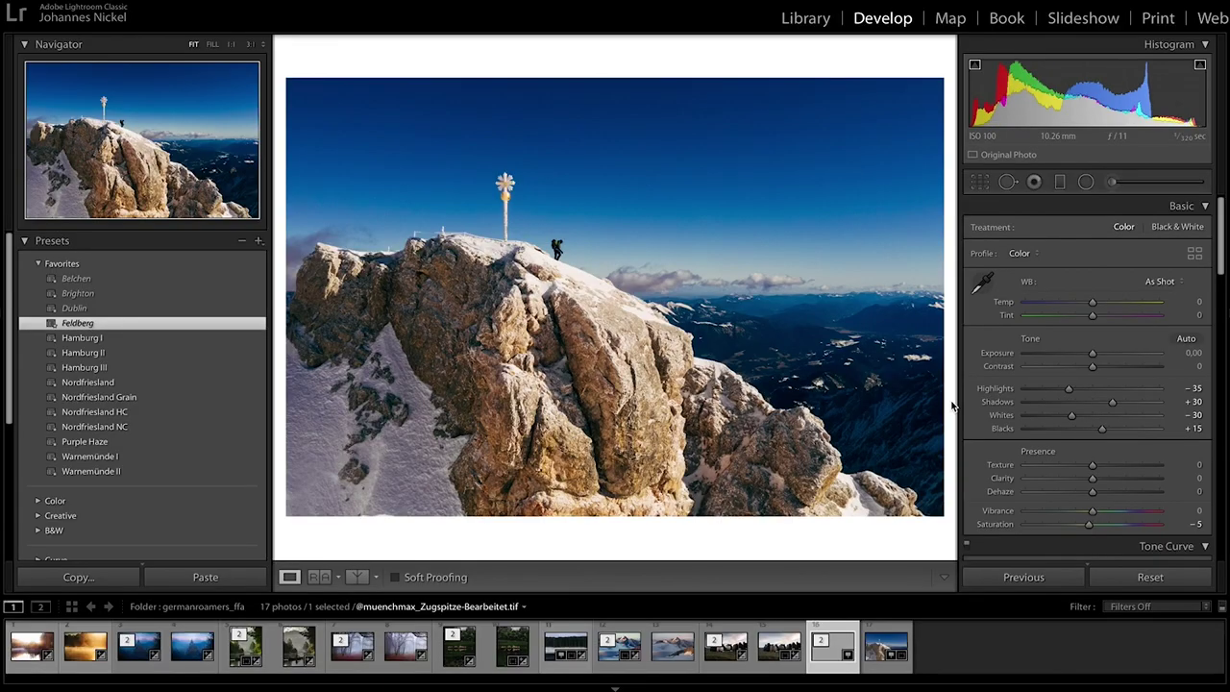
Reduce the saturation of the blues slightly.
{"action": "scroll", "coordinate": [1086, 384], "scroll_direction": "down", "scroll_amount": 5}
{"action": "mouse_move", "coordinate": [1095, 433]}
{"action": "left_mouse_down"}
{"action": "mouse_move", "coordinate": [1062, 440]}
{"action": "mouse_move", "coordinate": [1105, 435]}
{"action": "left_mouse_up"}
{"action": "scroll", "coordinate": [1062, 443], "scroll_direction": "up", "scroll_amount": 1}
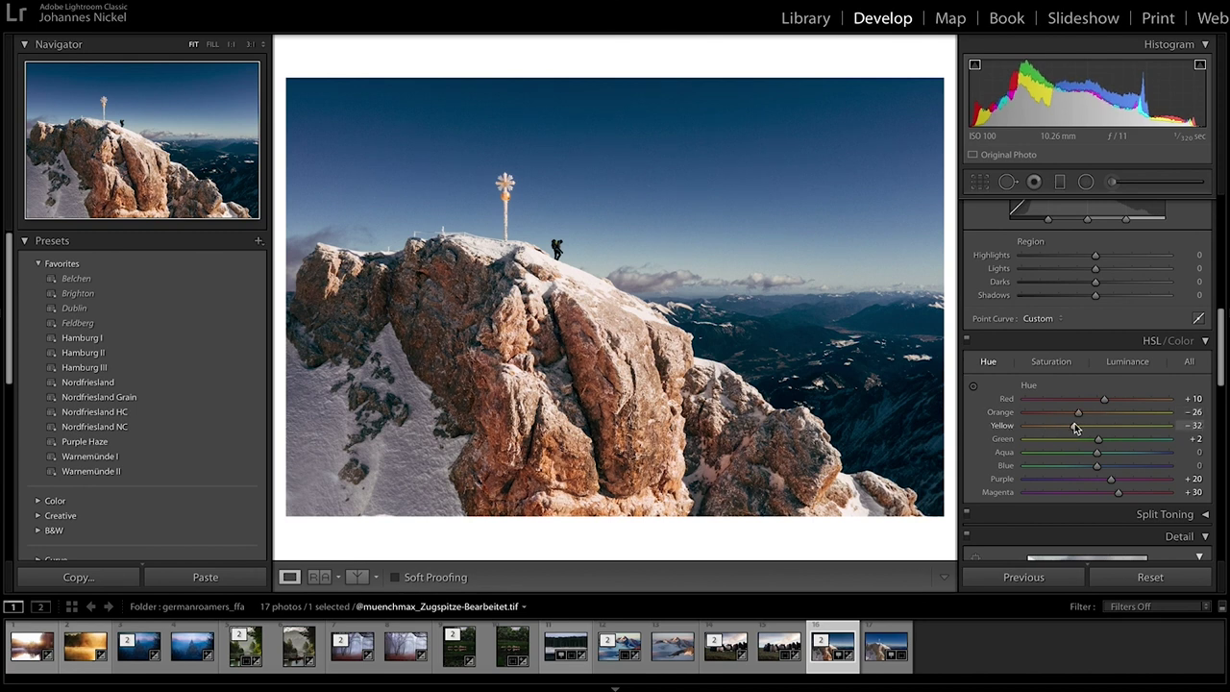
Add a Radial Filter with Iris Enhance around the summit cross's orb.
{"action": "scroll", "coordinate": [1076, 341], "scroll_direction": "up", "scroll_amount": 10}
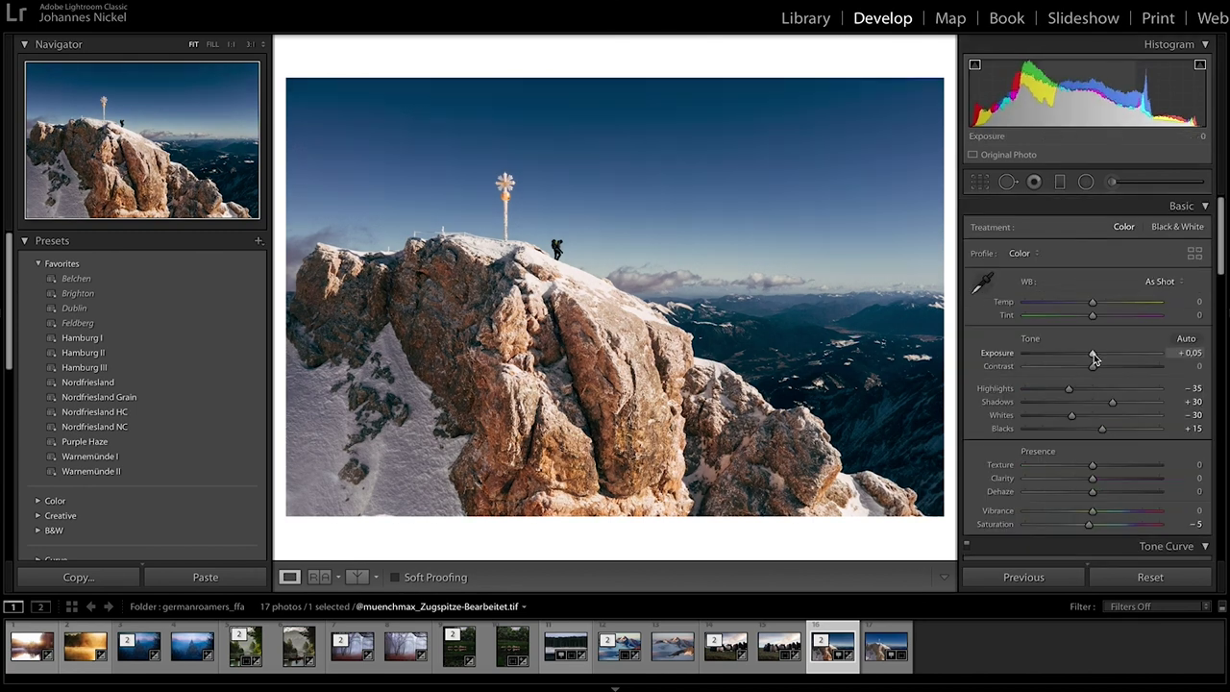
{"action": "left_click", "coordinate": [505, 193]}
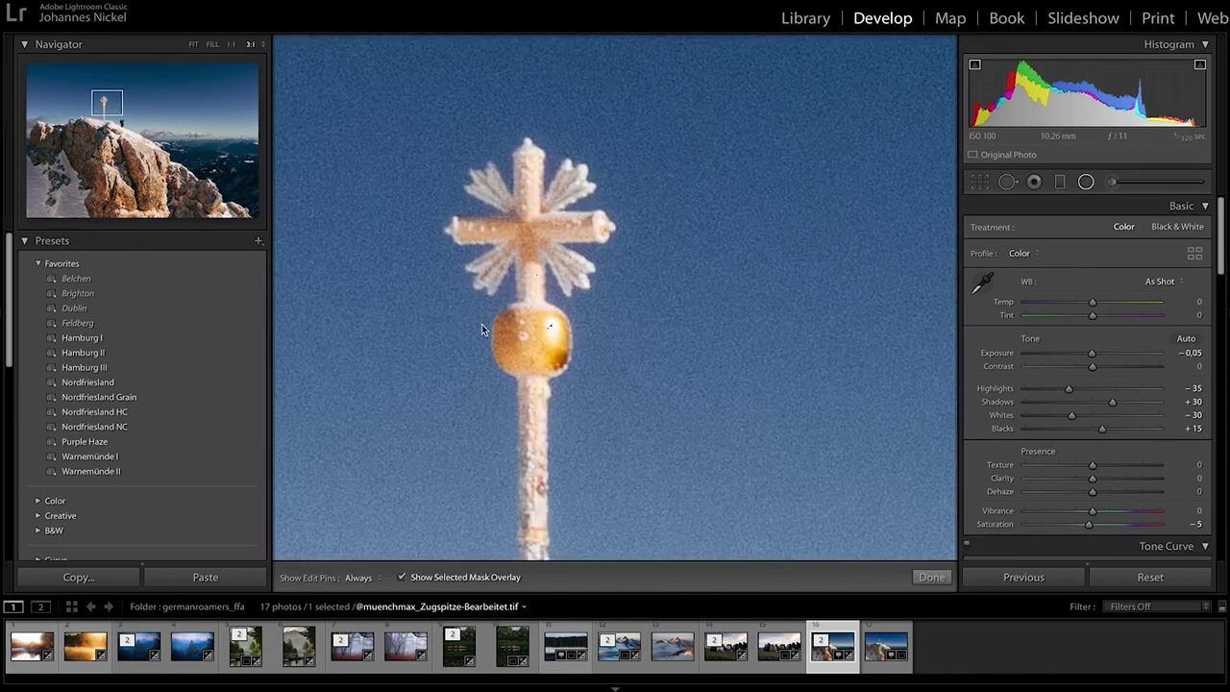
{"action": "left_click_drag", "start_coordinate": [481, 324], "coordinate": [555, 367]}
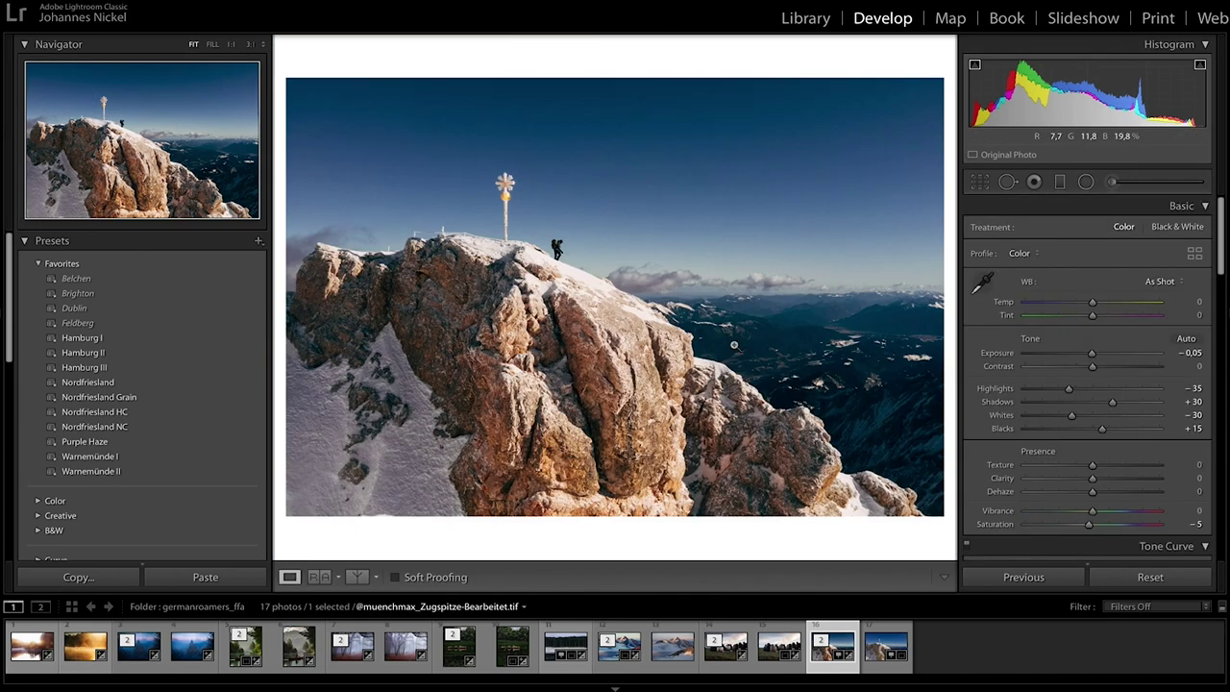
{"action": "left_click", "coordinate": [559, 254]}
{"action": "left_click", "coordinate": [559, 254]}
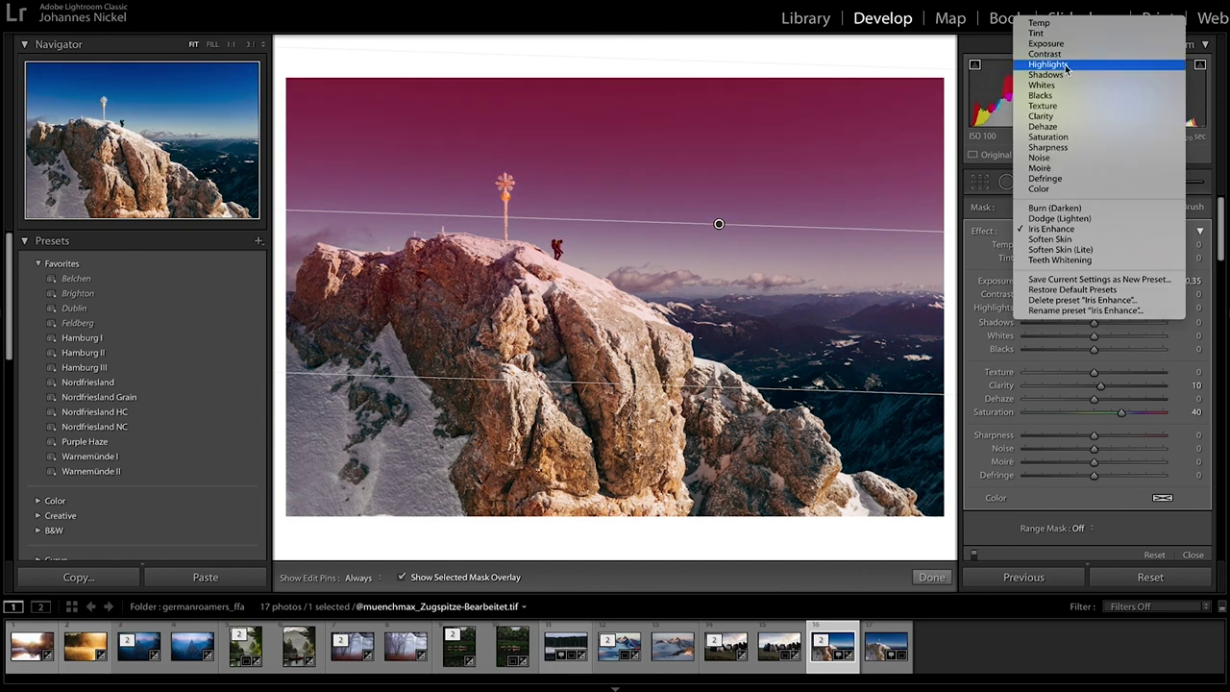
Add a Graduated Filter over the sky that lowers its Saturation to -12.
{"action": "left_click", "coordinate": [1033, 68]}
{"action": "left_click", "coordinate": [402, 577]}
{"action": "left_click_drag", "start_coordinate": [1093, 412], "coordinate": [1083, 414]}
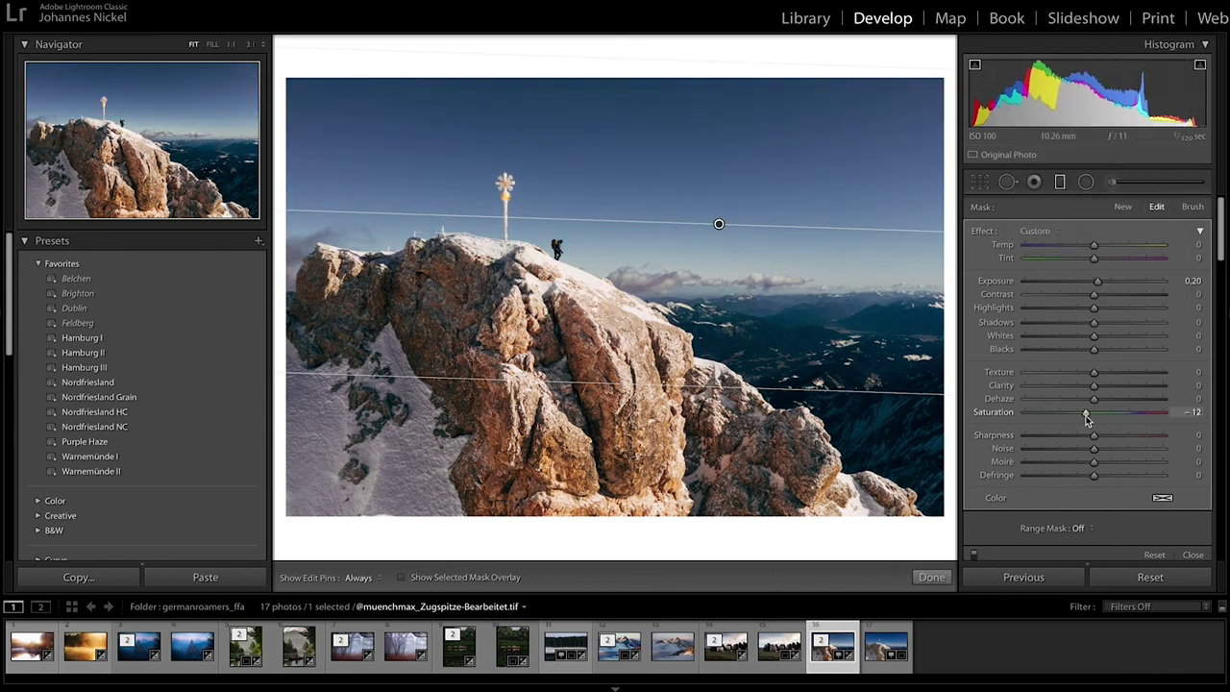
{"action": "left_click", "coordinate": [1061, 182]}
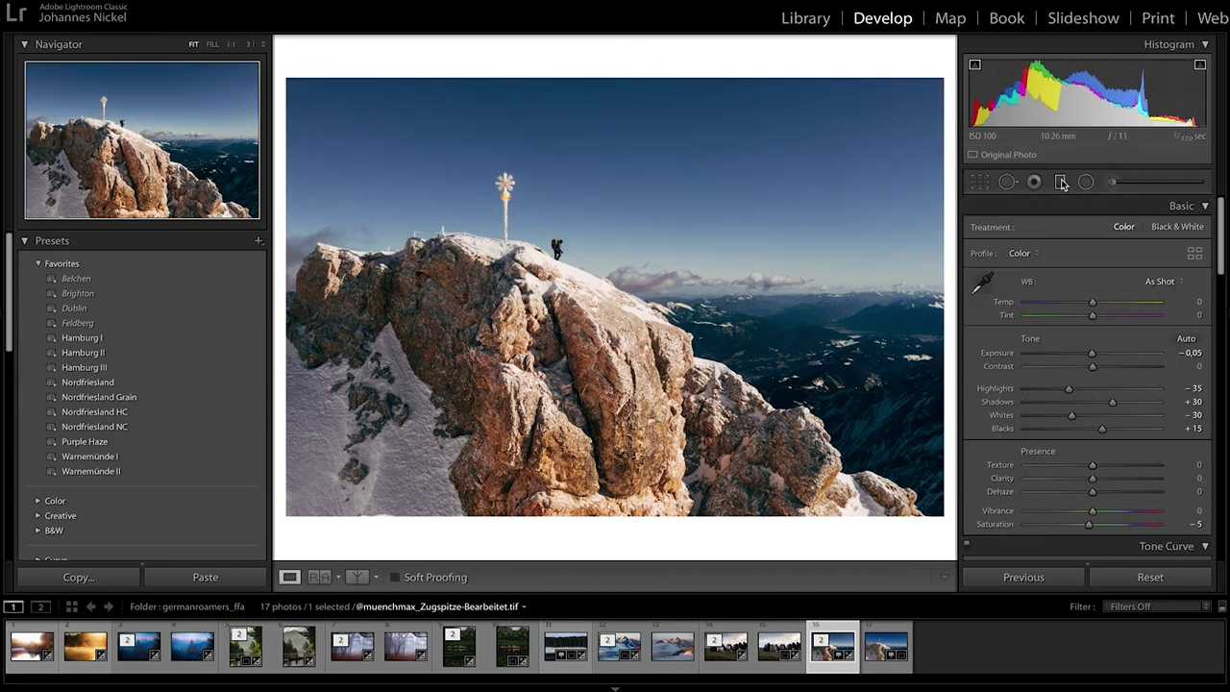
{"action": "left_click", "coordinate": [359, 536]}
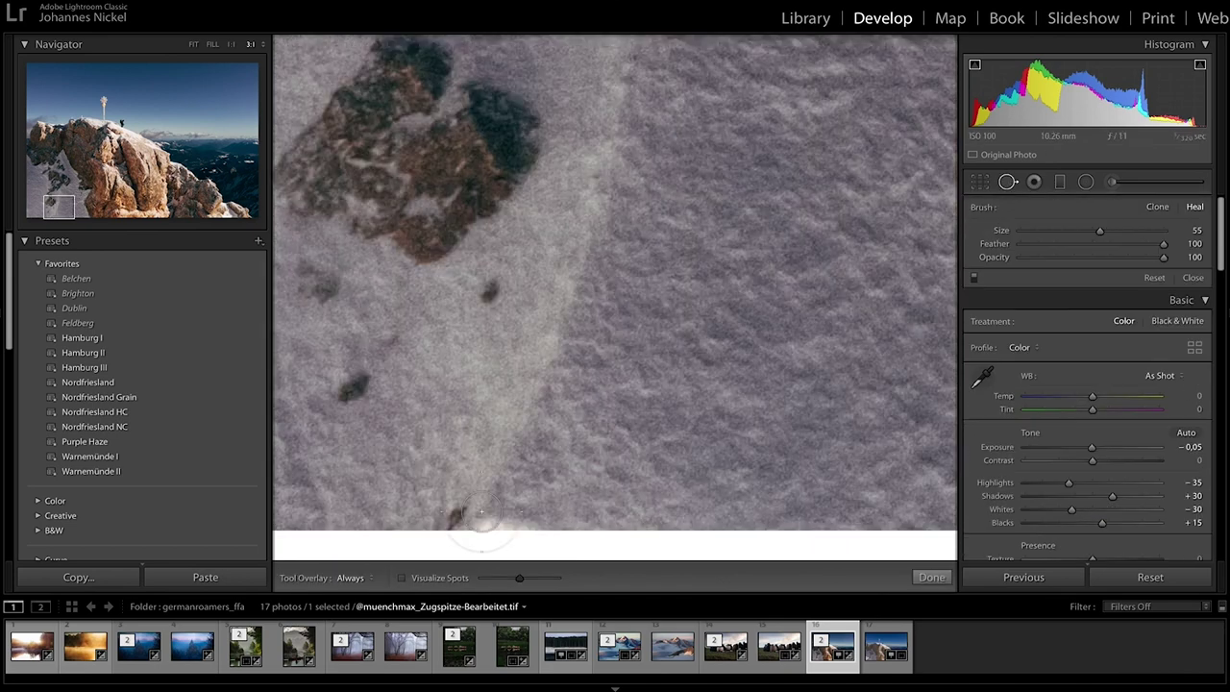